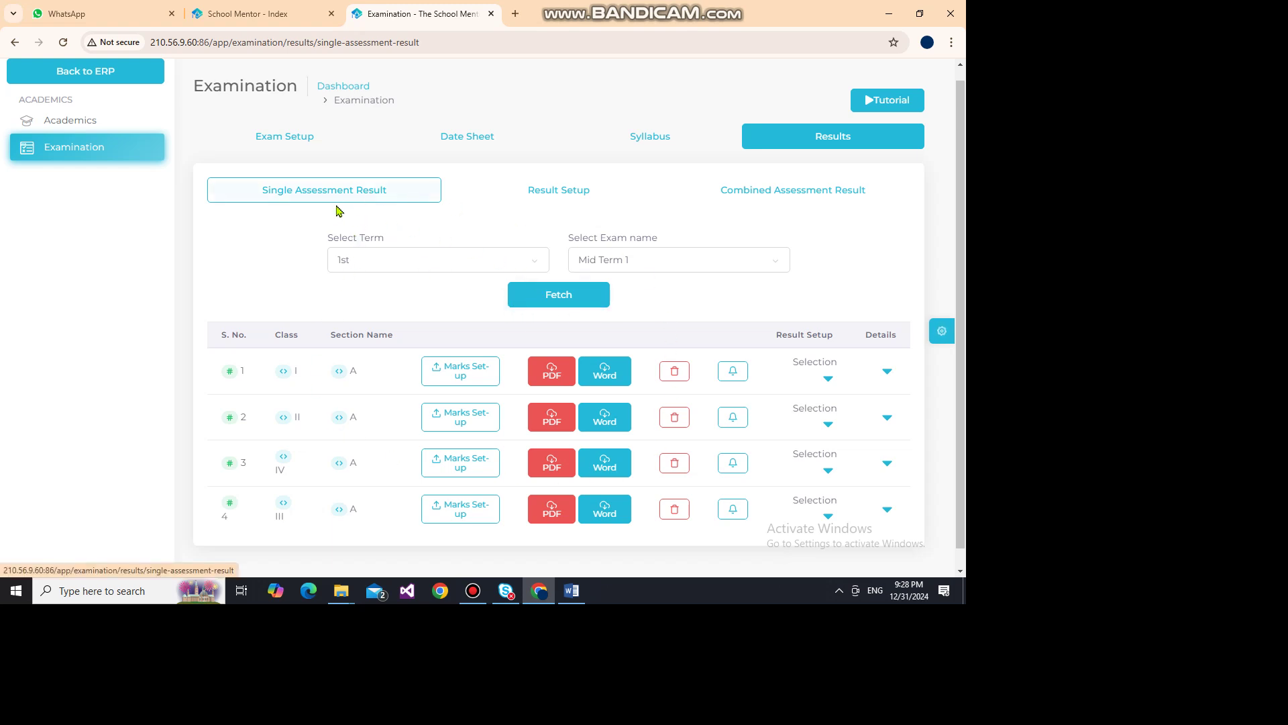
pyautogui.click(534, 263)
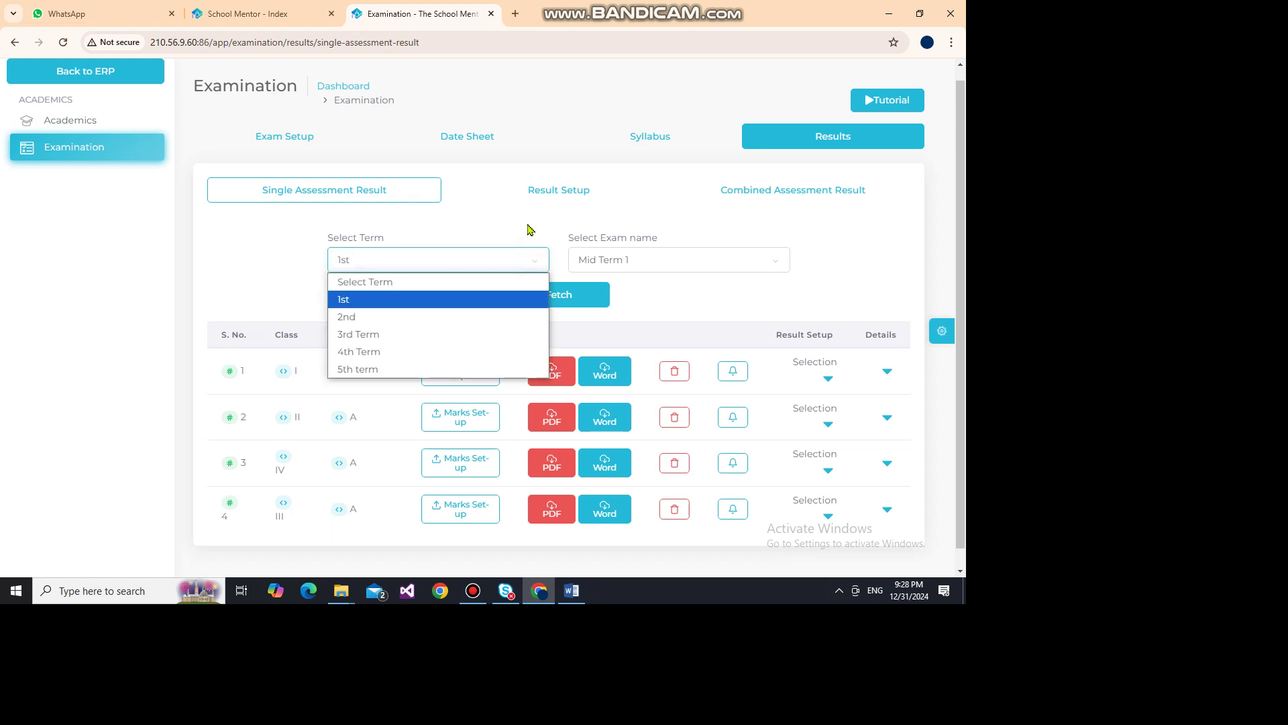
pyautogui.click(528, 226)
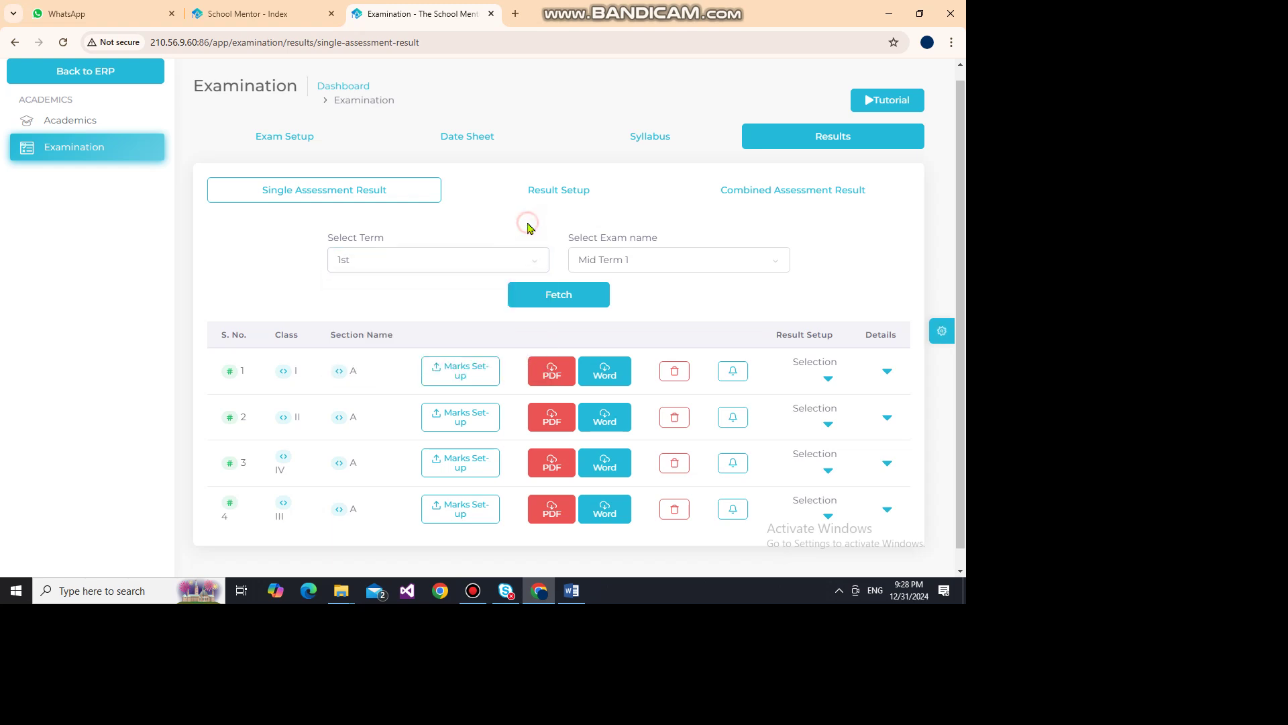
pyautogui.click(706, 259)
pyautogui.click(696, 213)
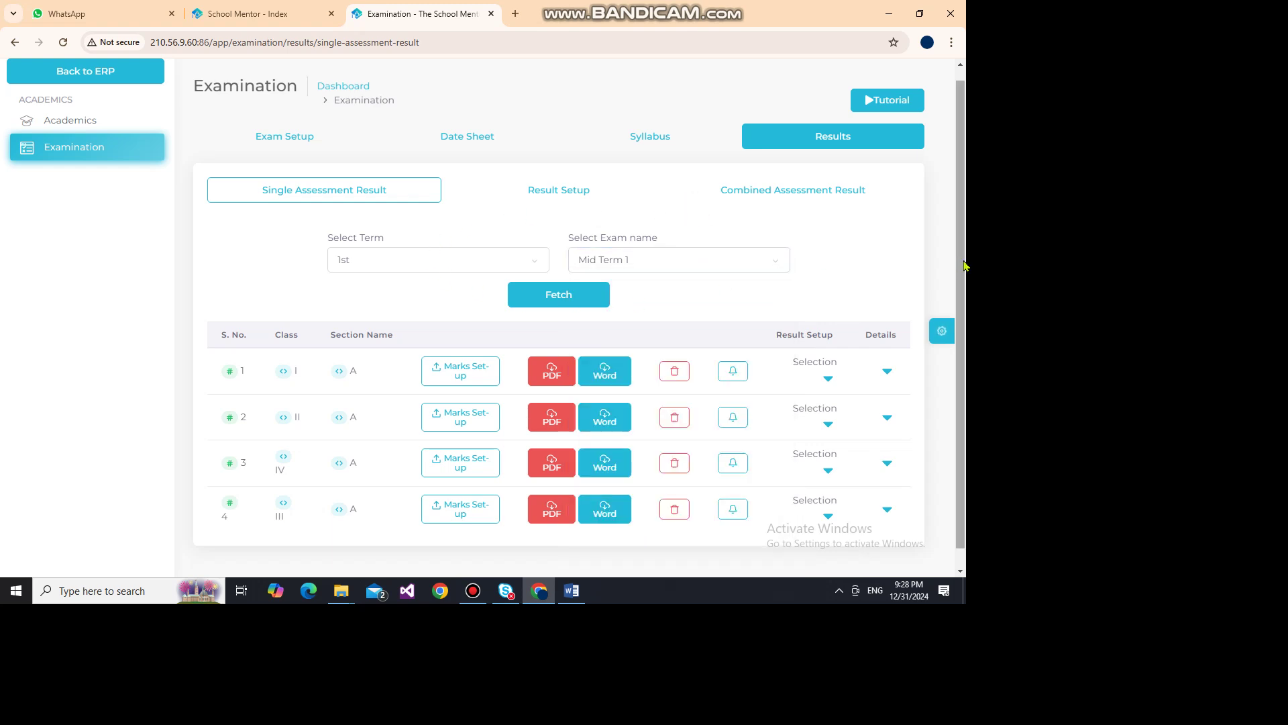
pyautogui.scroll(-1, 965, 264)
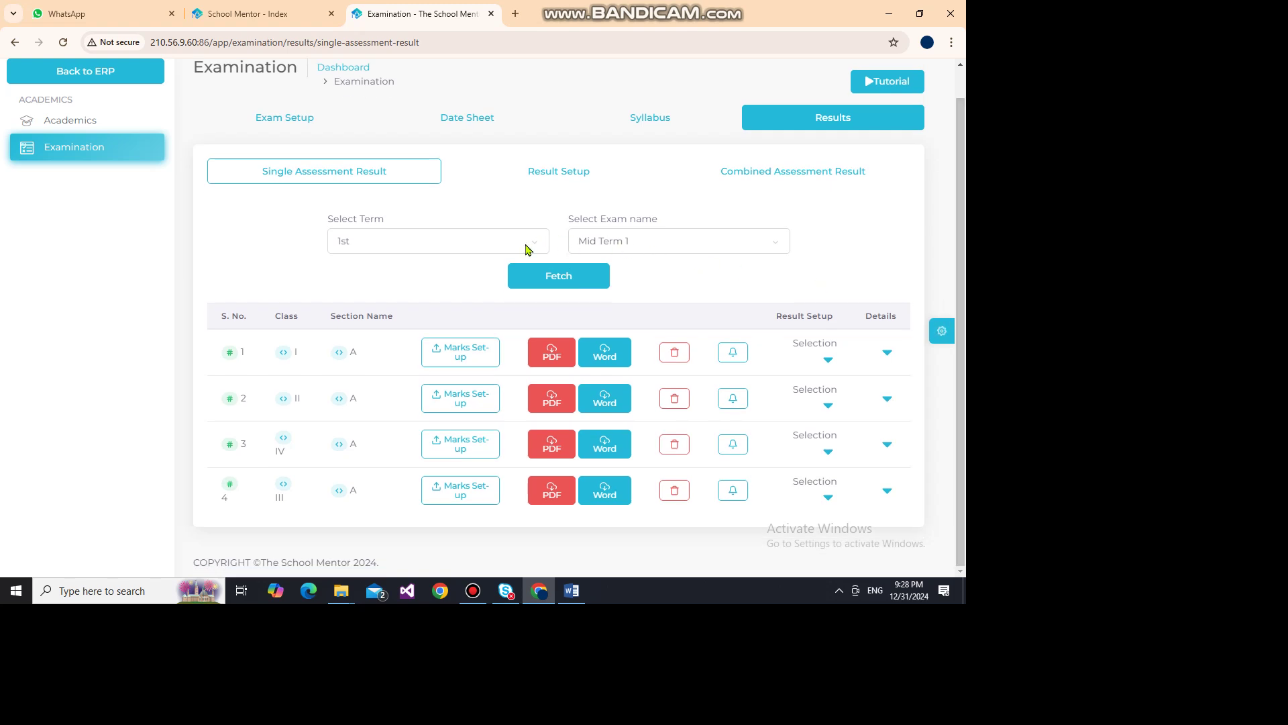
# - Look through the exams set up for the 2nd, 3rd and 4th terms in Exam Setup
pyautogui.click(308, 119)
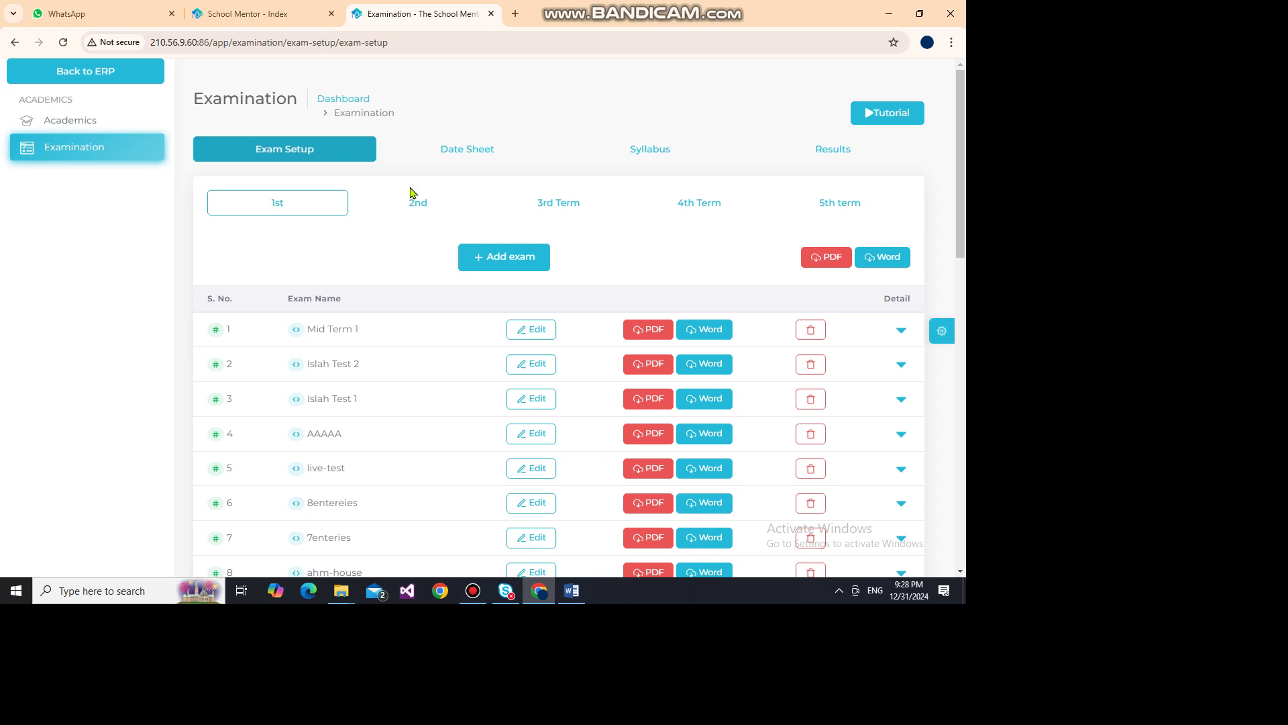
pyautogui.click(423, 209)
pyautogui.click(578, 205)
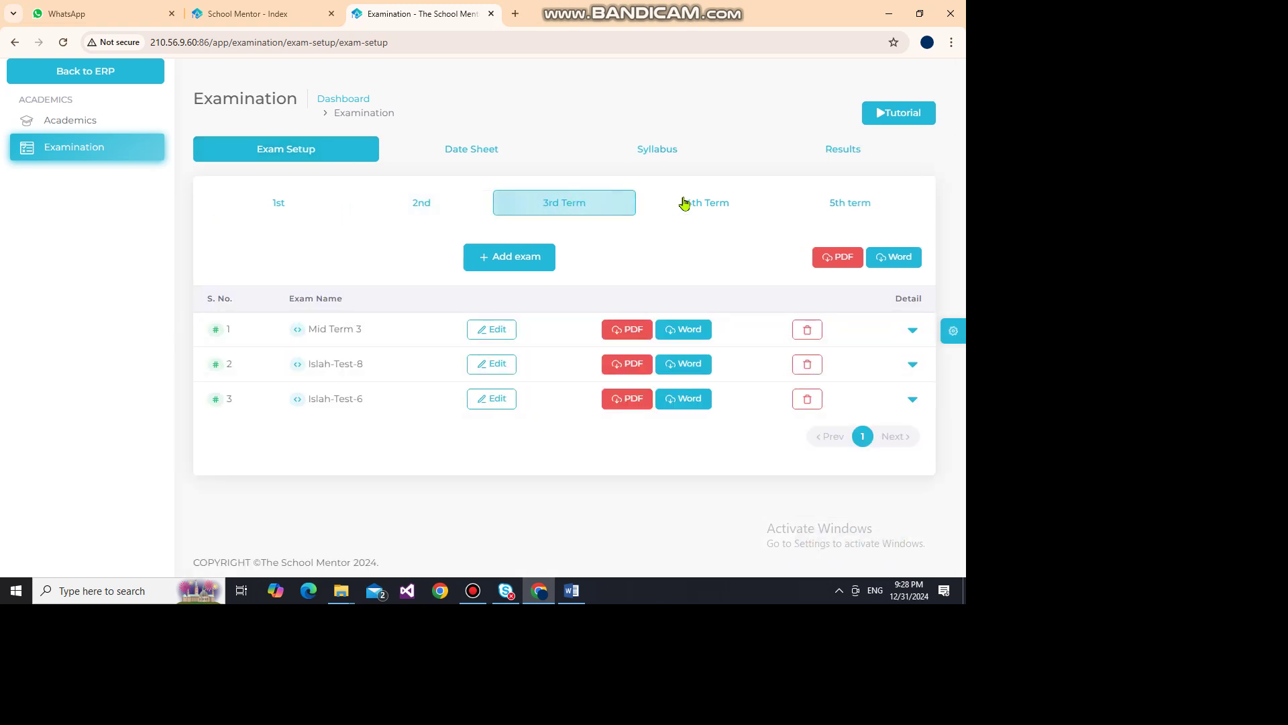
pyautogui.click(725, 202)
# - Fetch the single assessment results for the 1st term's Mid Term 1 and open the marks set-up for Class III
pyautogui.click(853, 148)
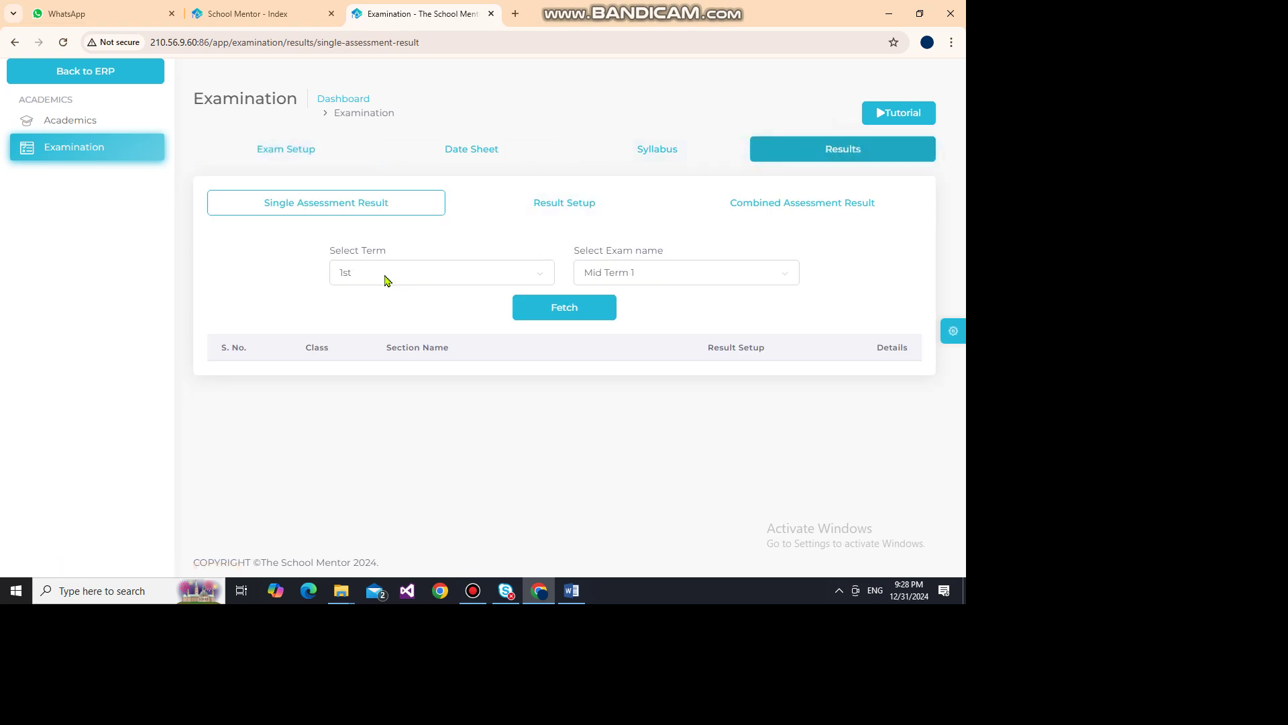
pyautogui.click(560, 310)
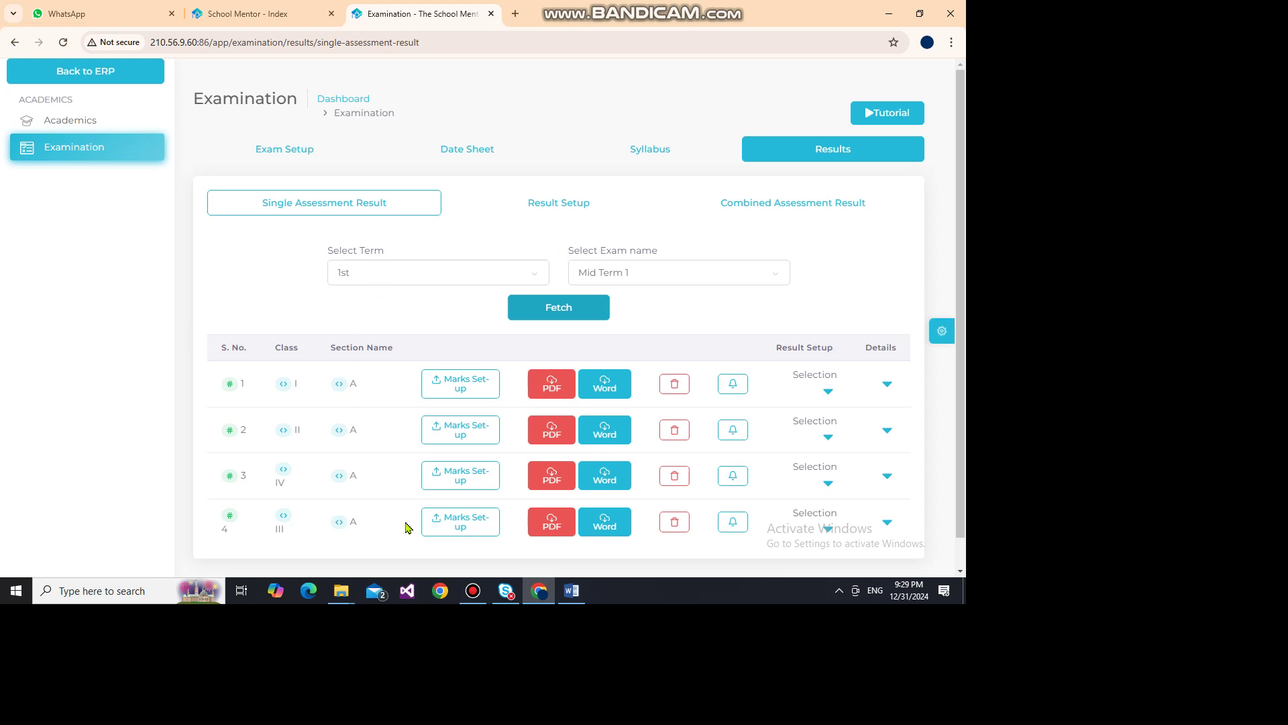
pyautogui.click(447, 524)
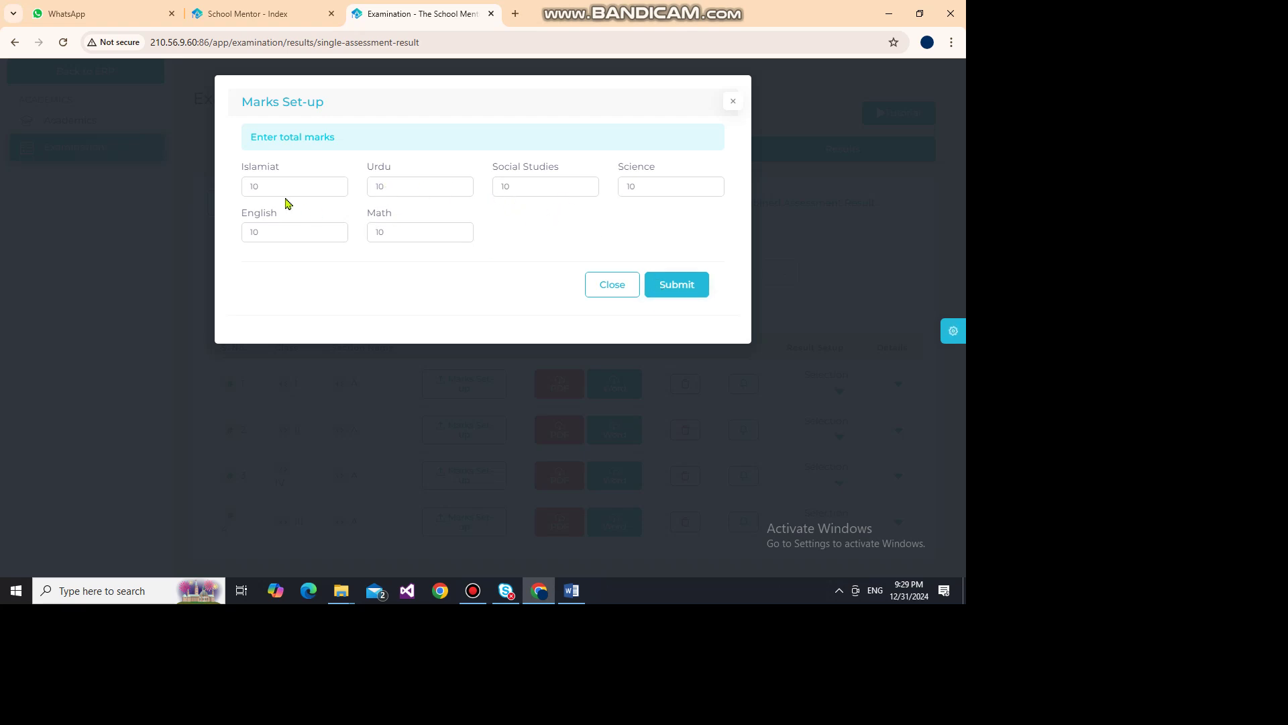
# - Set Class III's total marks to 50 for Islamiat, 40 for Urdu and 30 for Social Studies
pyautogui.moveTo(269, 186); pyautogui.dragTo(241, 194)
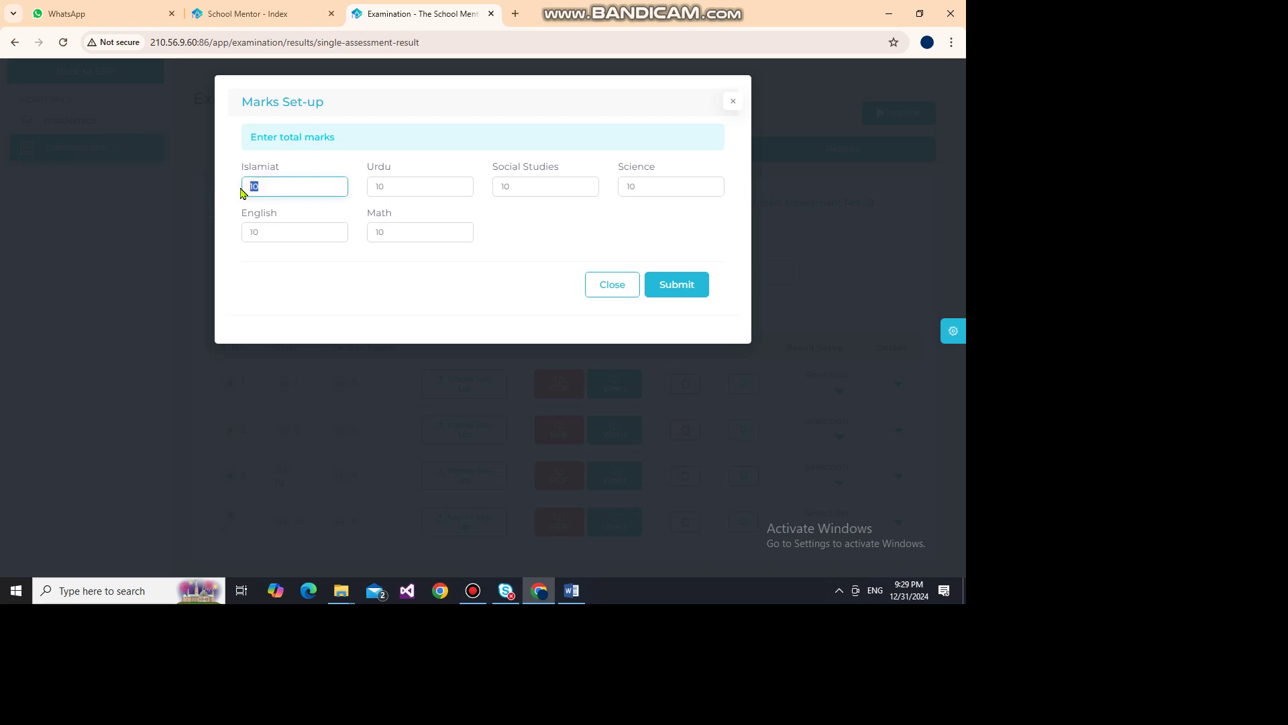
pyautogui.write('50')
pyautogui.moveTo(386, 187); pyautogui.dragTo(369, 188)
pyautogui.write('4')
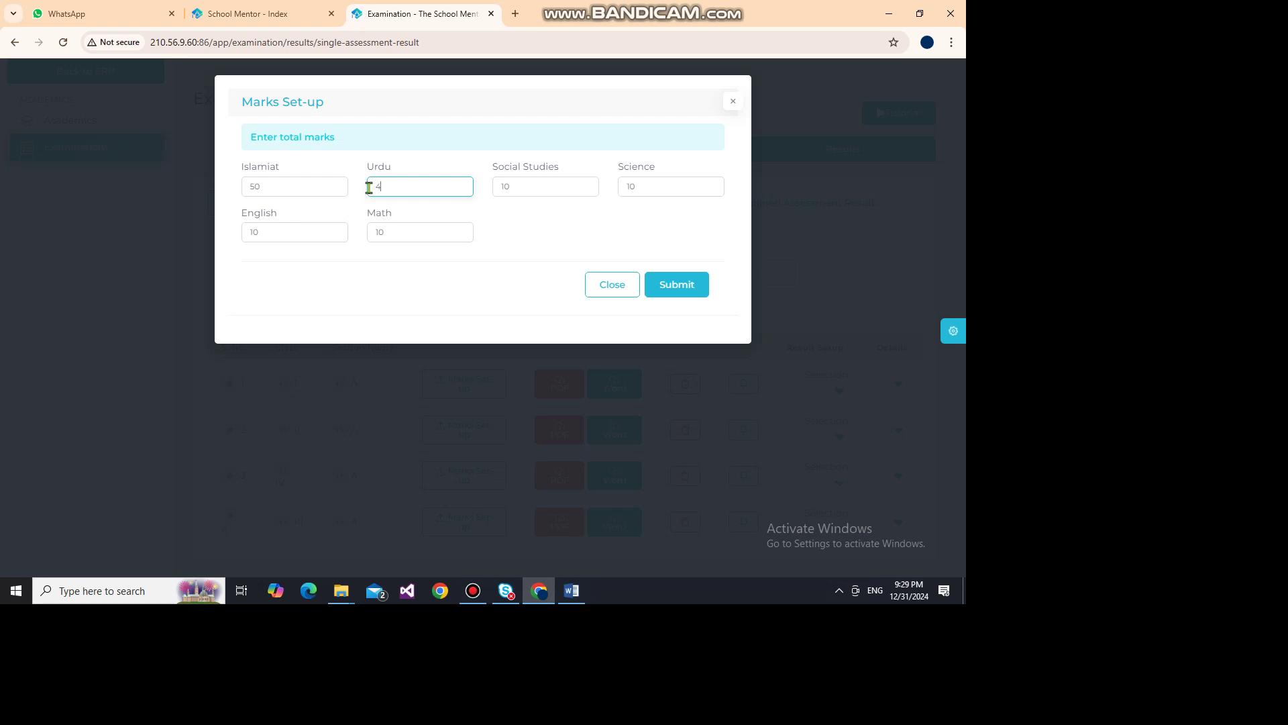
pyautogui.write('0')
pyautogui.moveTo(512, 187); pyautogui.dragTo(498, 191)
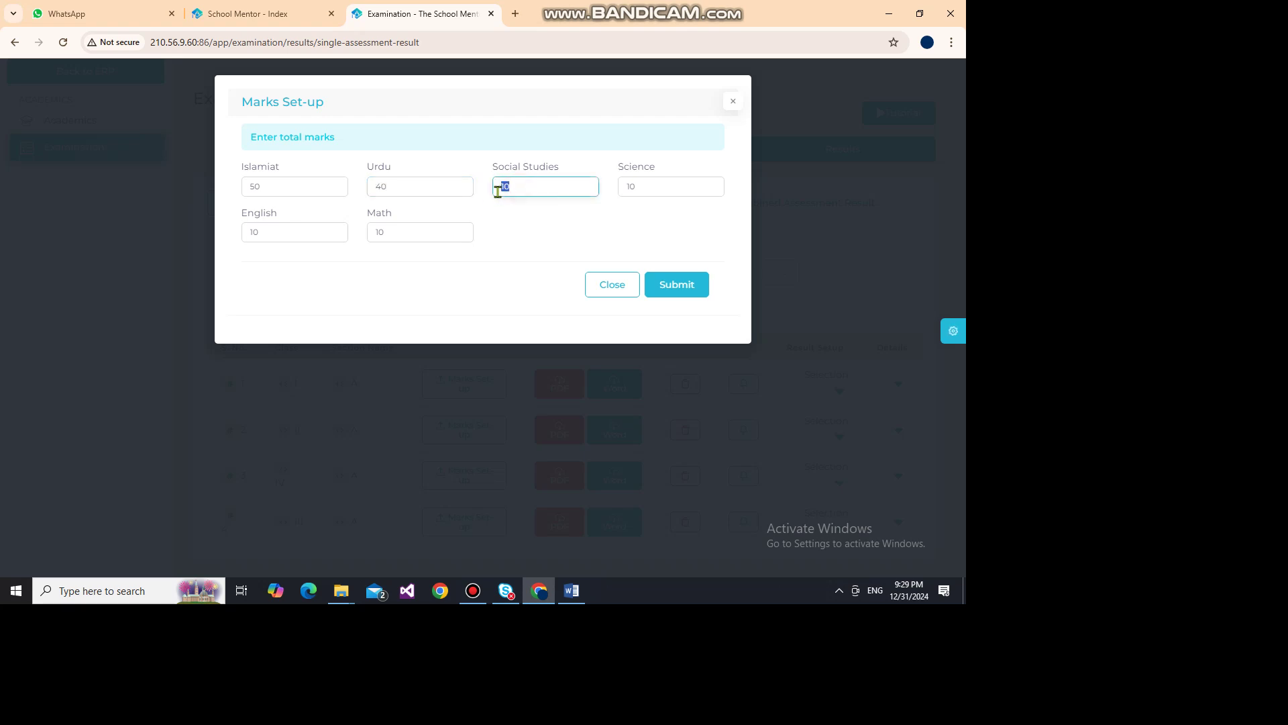
pyautogui.write('30')
# - Set the total marks to 30 for Science, 50 for Math and 50 for English, and submit the marks set-up
pyautogui.moveTo(640, 190); pyautogui.dragTo(623, 190)
pyautogui.write('30')
pyautogui.moveTo(404, 234); pyautogui.dragTo(362, 245)
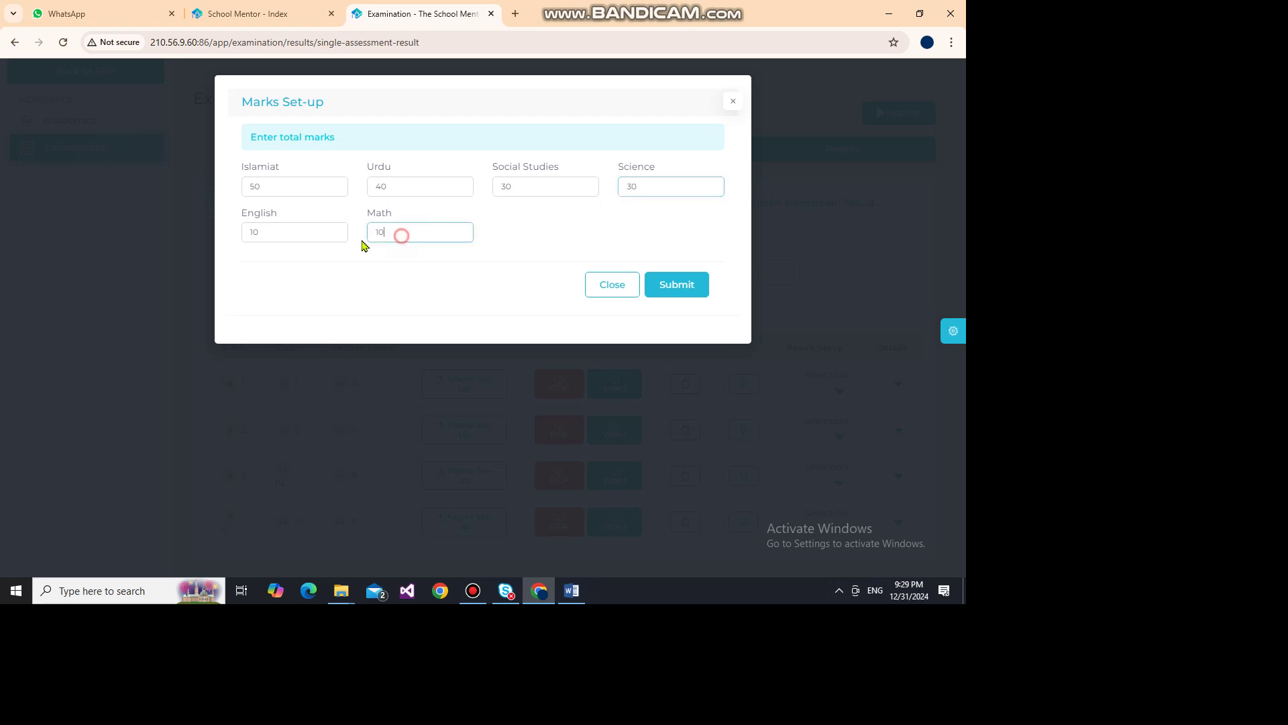
pyautogui.write('50')
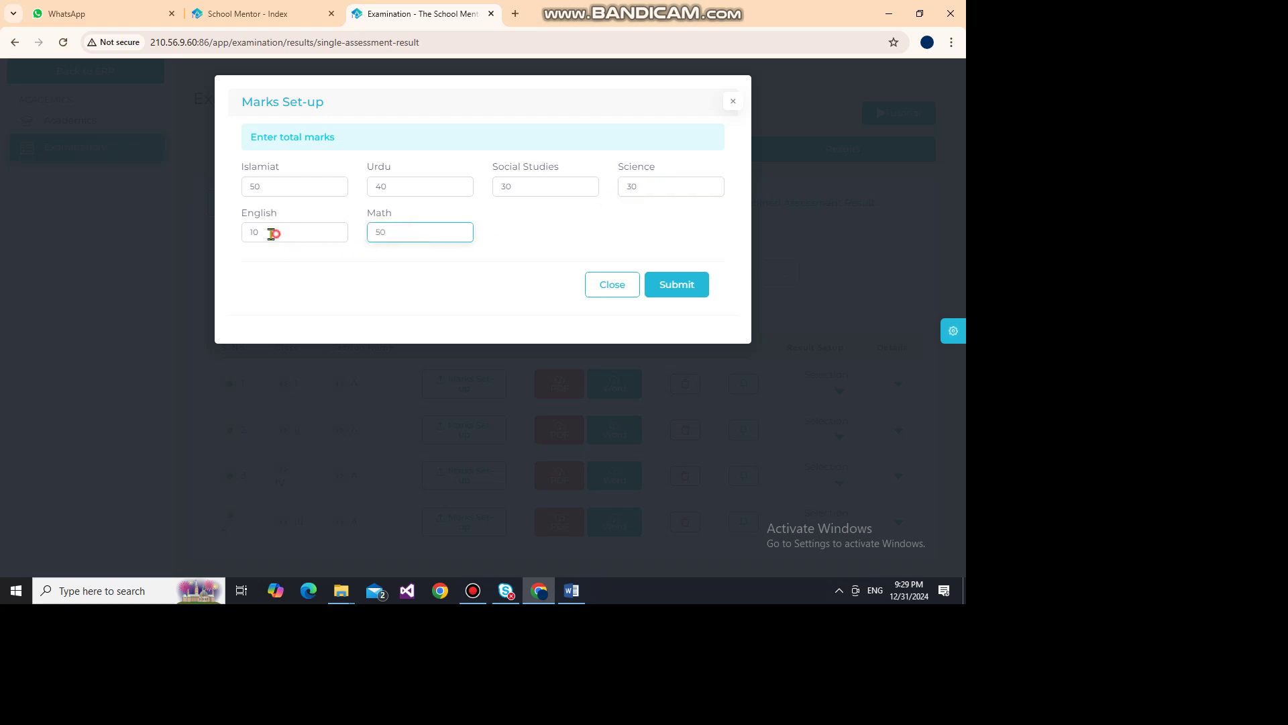
pyautogui.moveTo(270, 232); pyautogui.dragTo(229, 240)
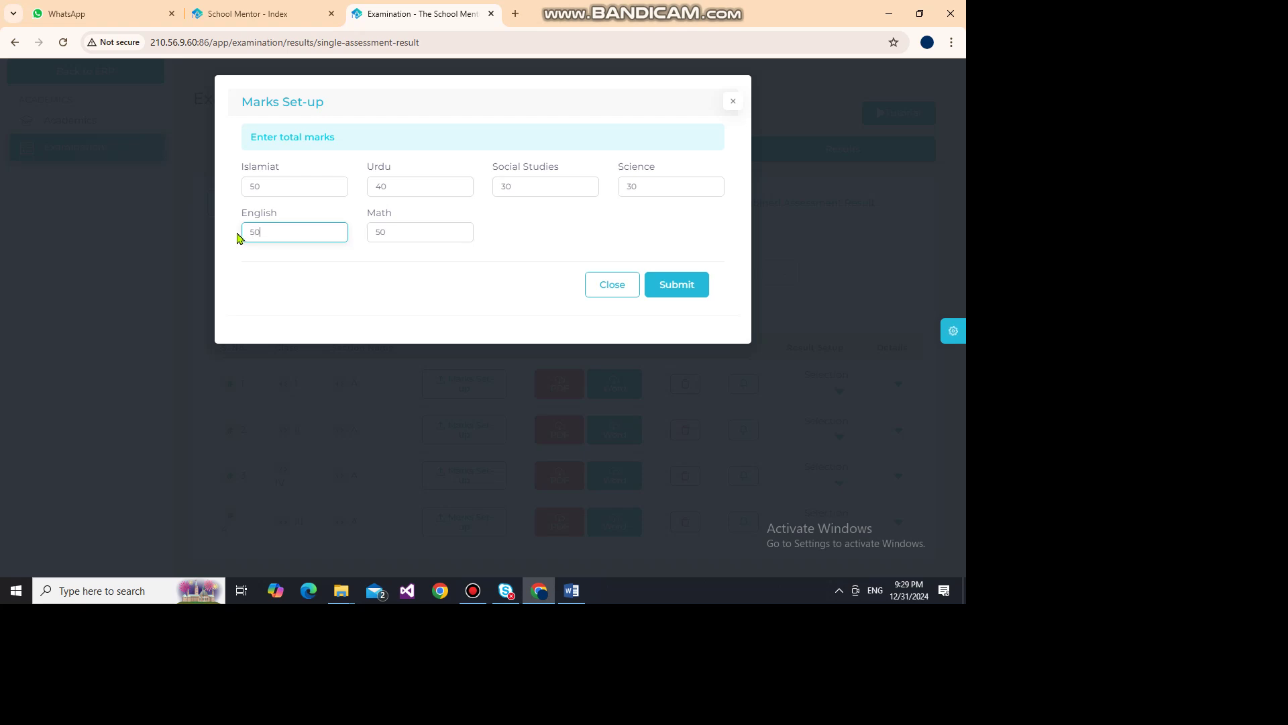
pyautogui.click(677, 286)
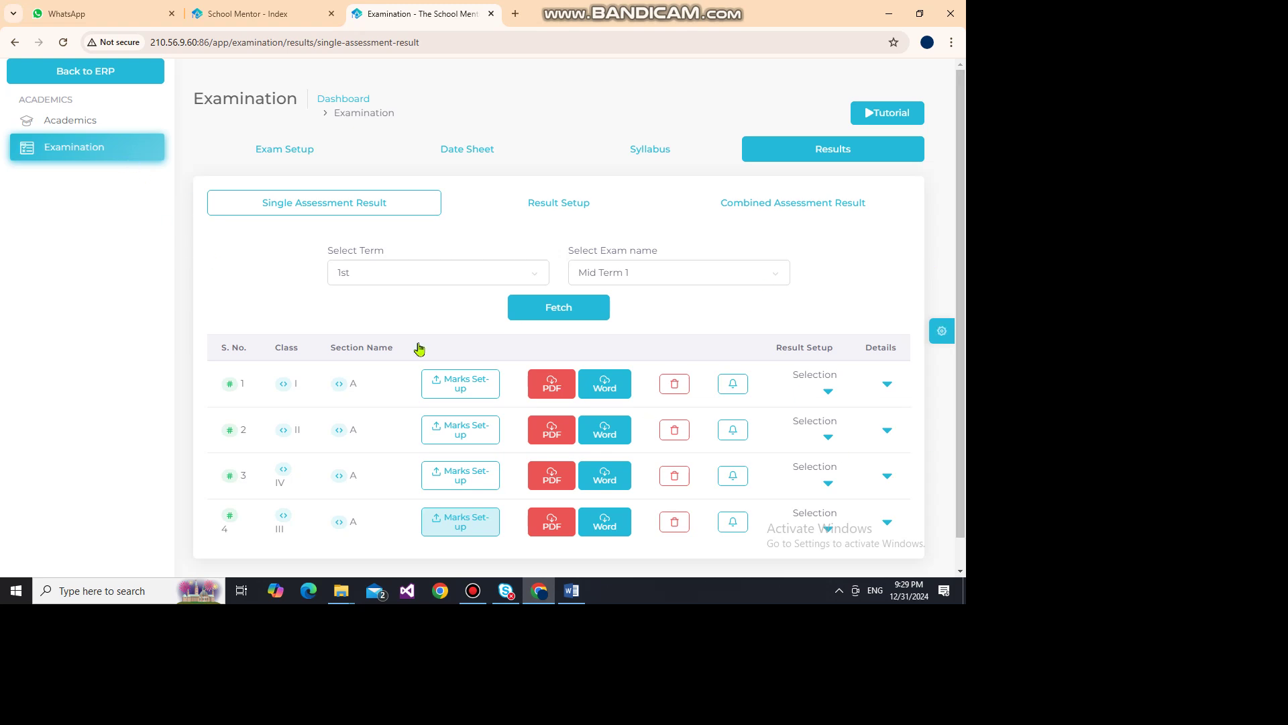
# - Reload the page, fetch the Mid Term 1 results again and expand Class III's student details
pyautogui.click(65, 42)
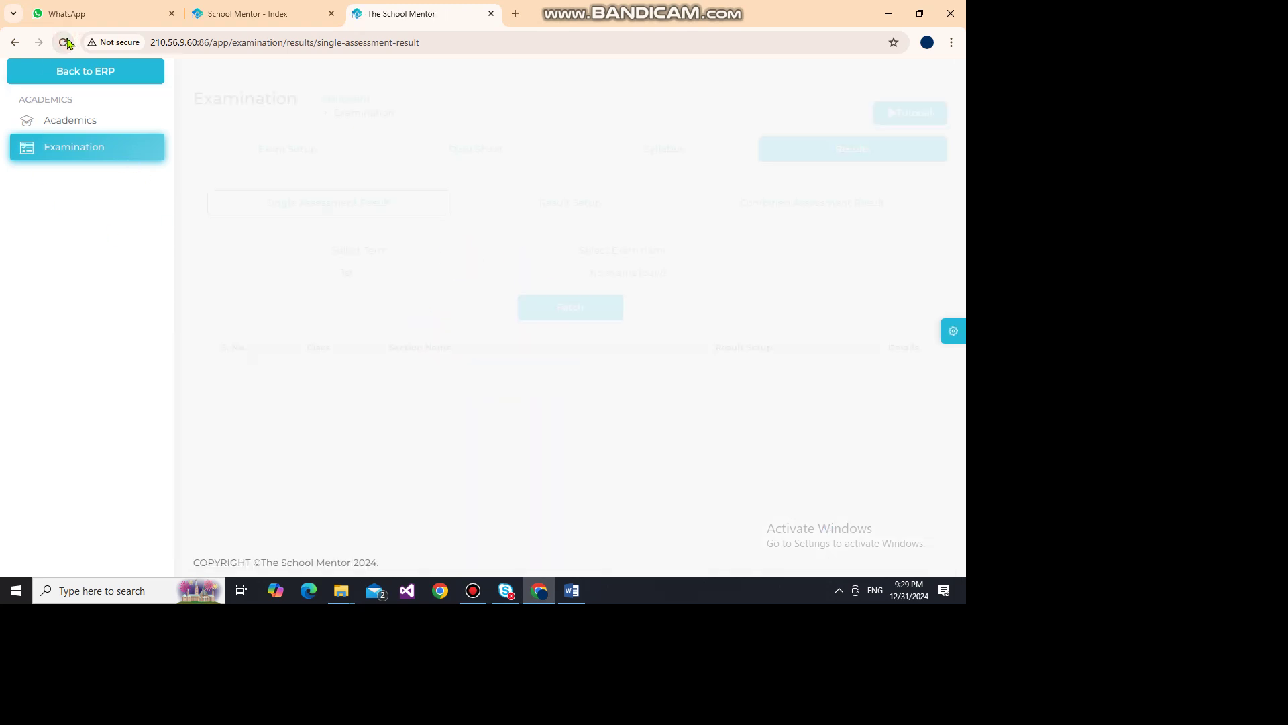
pyautogui.click(544, 308)
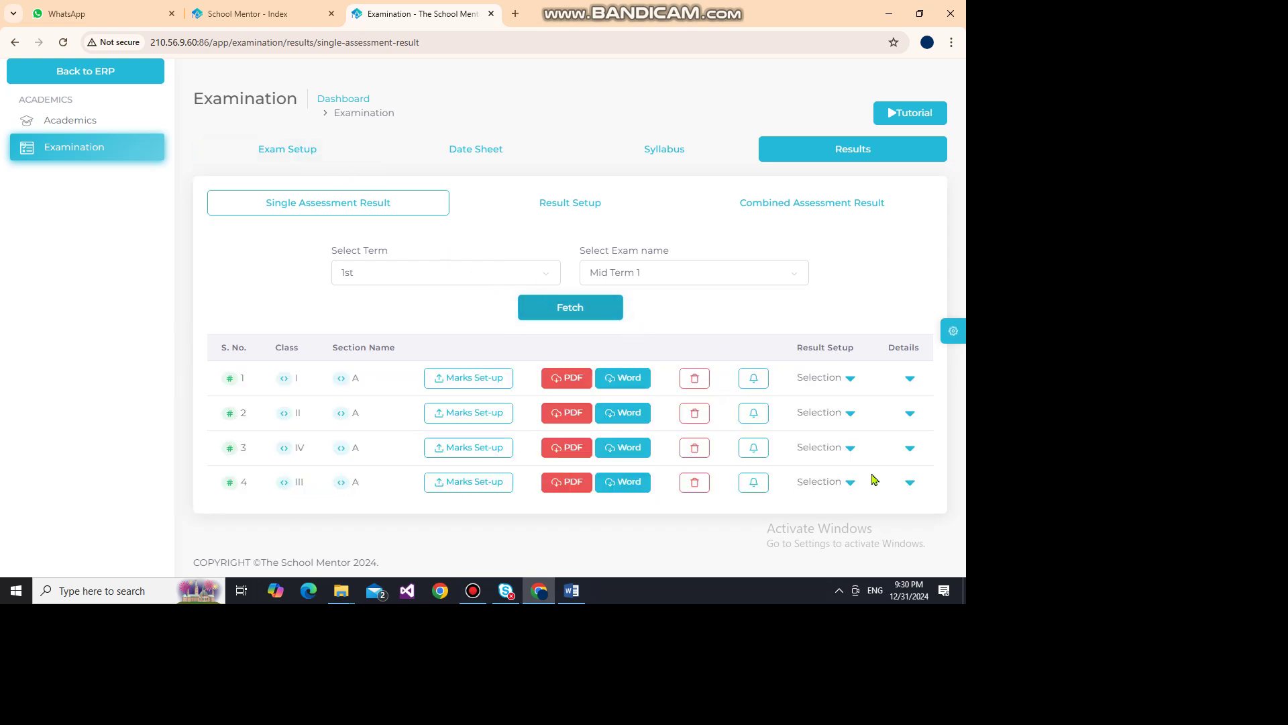
pyautogui.click(909, 482)
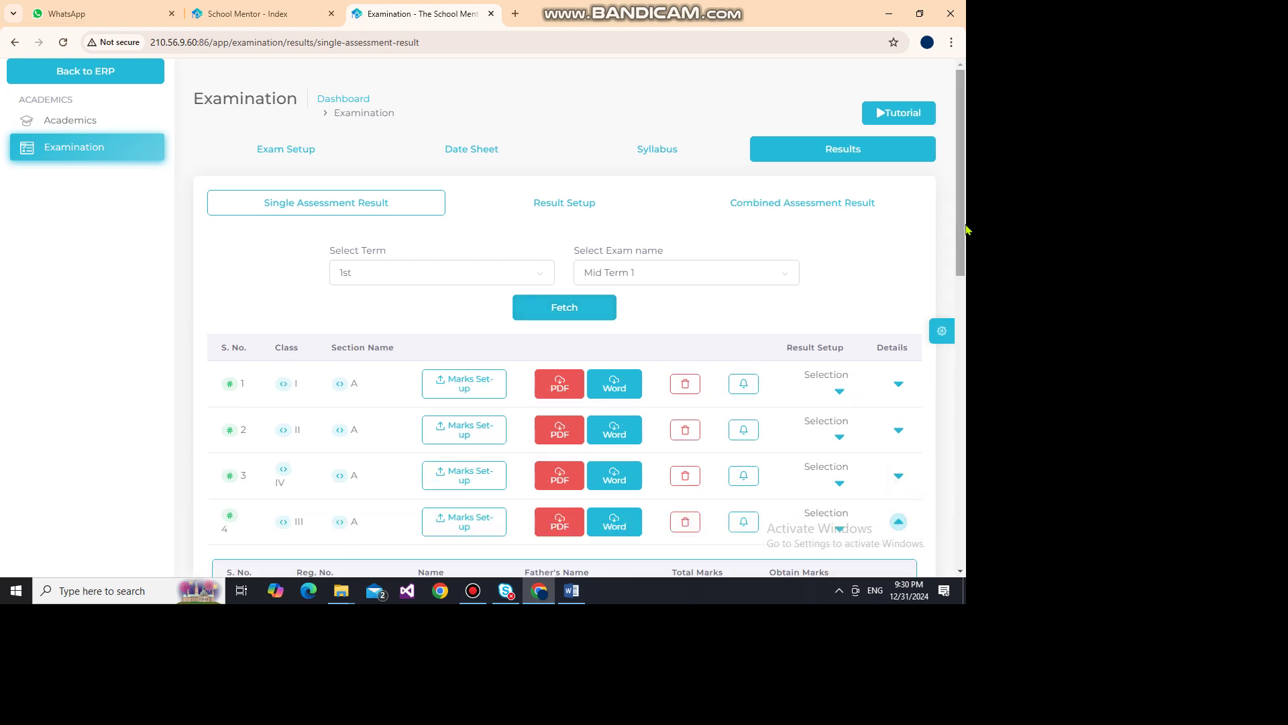
pyautogui.moveTo(960, 227); pyautogui.dragTo(962, 317)
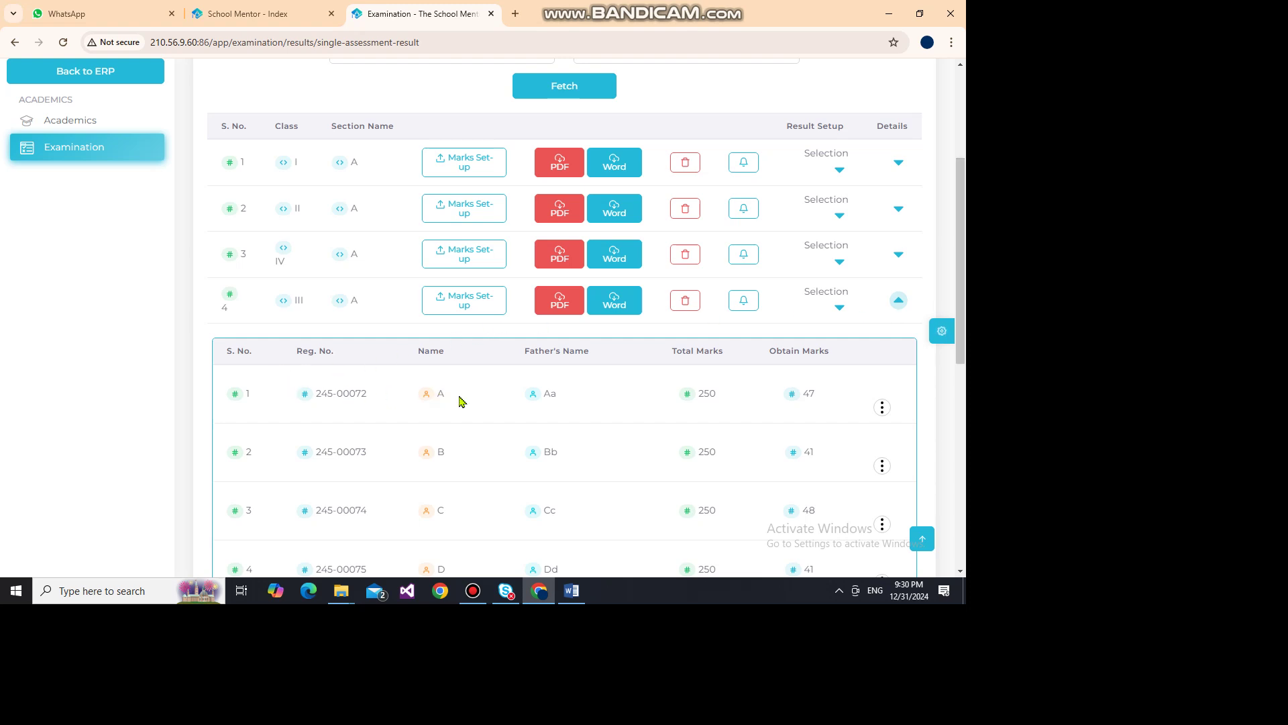
pyautogui.moveTo(963, 346); pyautogui.dragTo(965, 527)
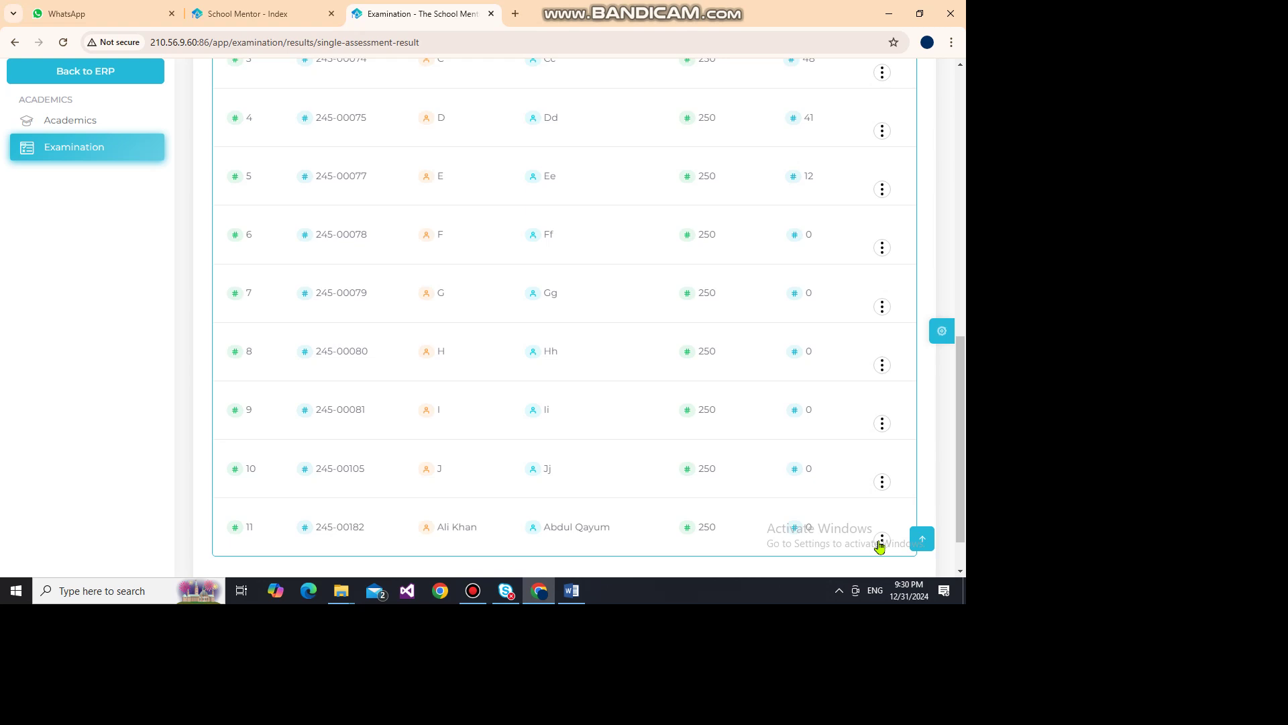
pyautogui.click(881, 540)
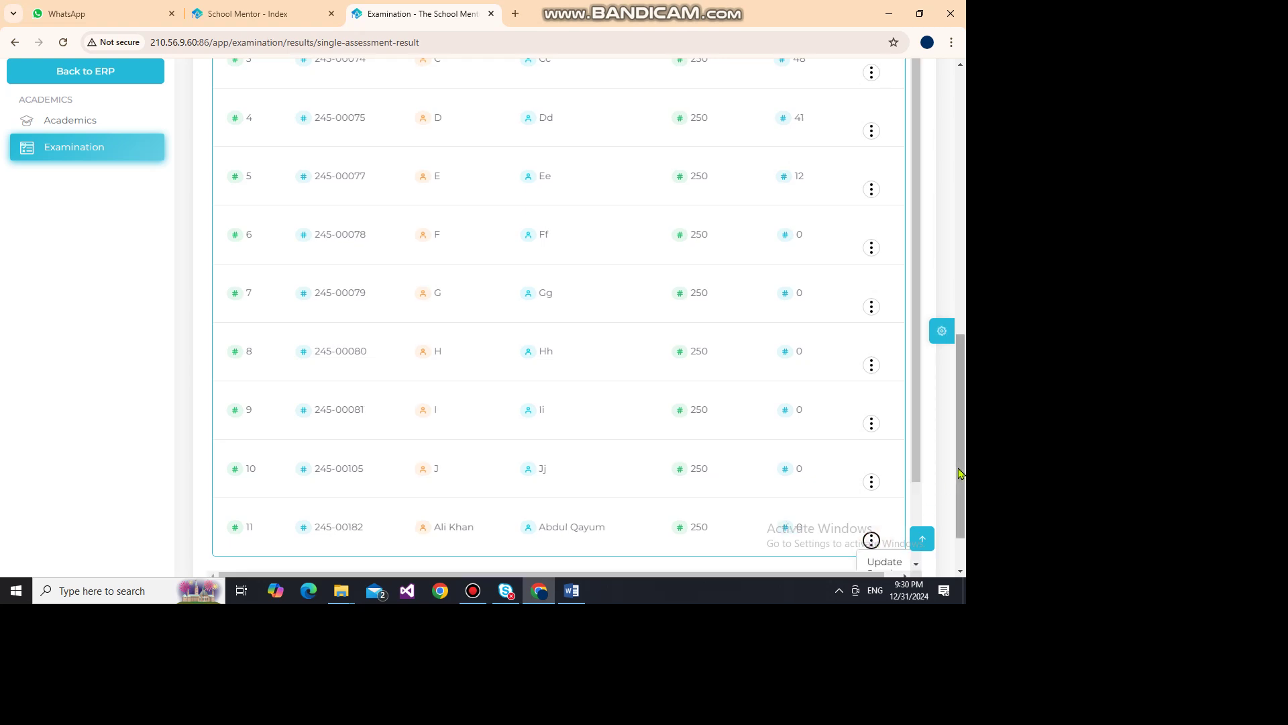
pyautogui.moveTo(958, 468); pyautogui.dragTo(963, 530)
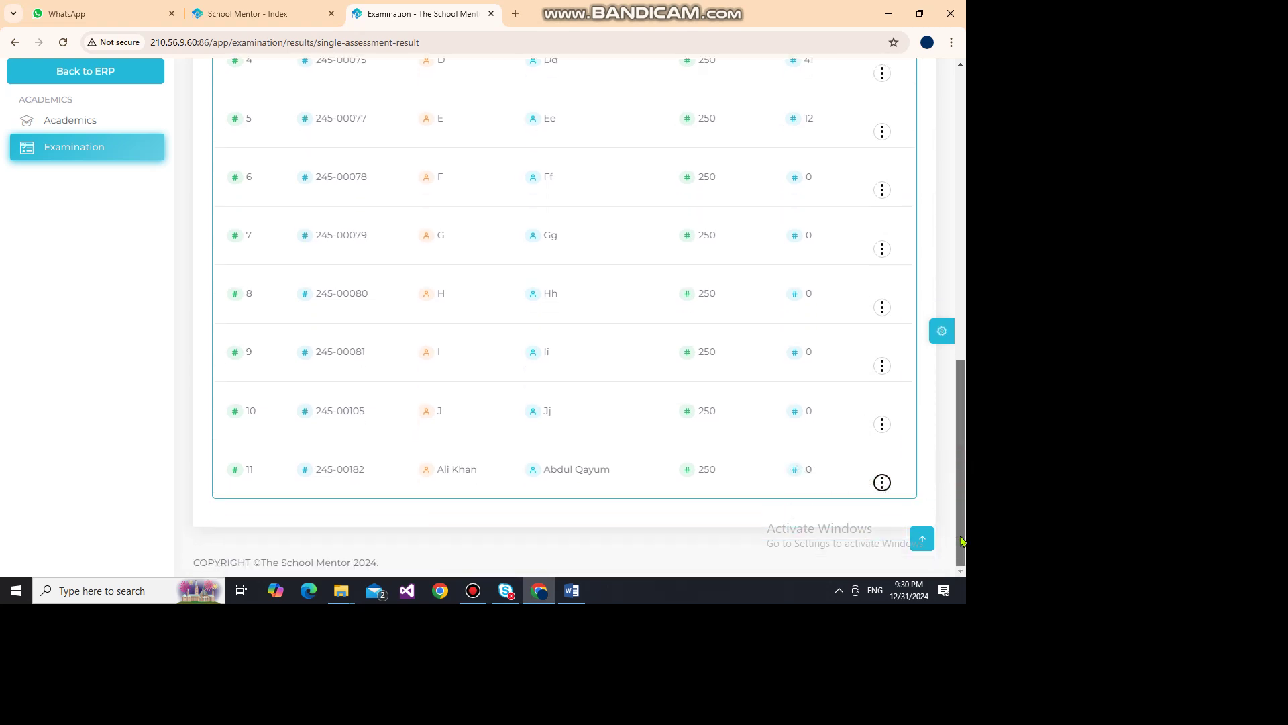
pyautogui.click(880, 489)
pyautogui.click(909, 412)
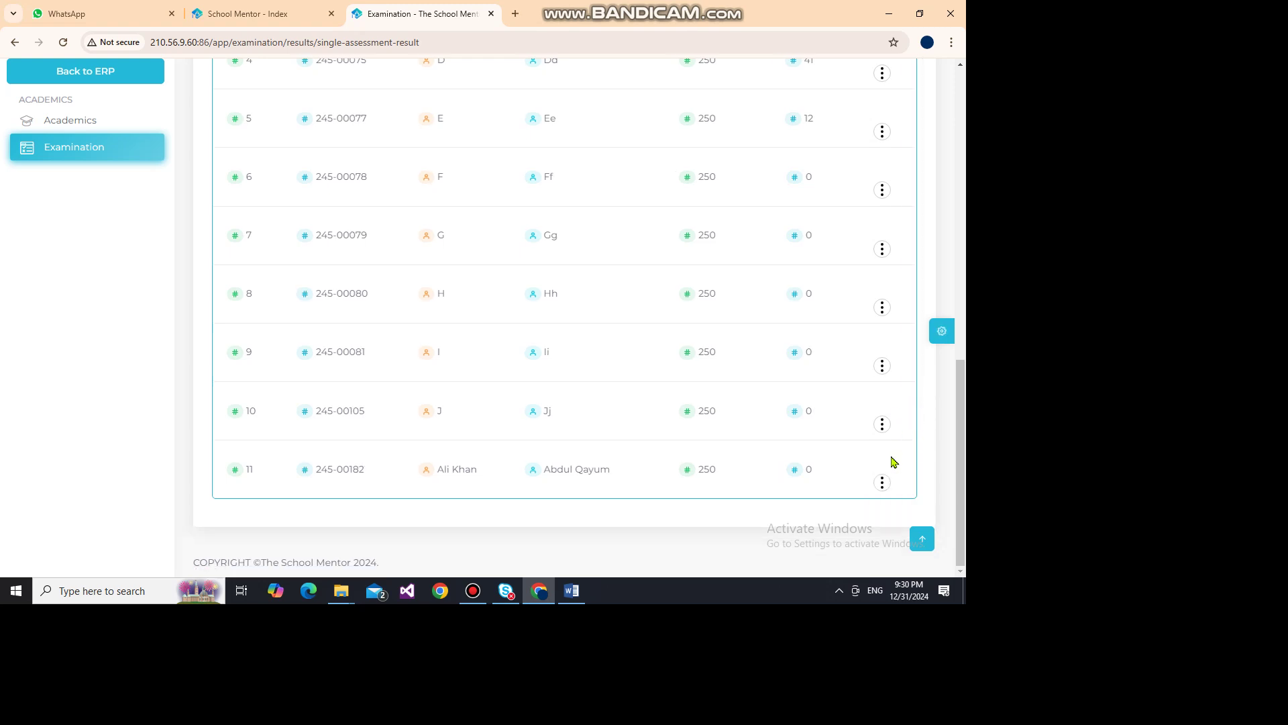
pyautogui.click(881, 424)
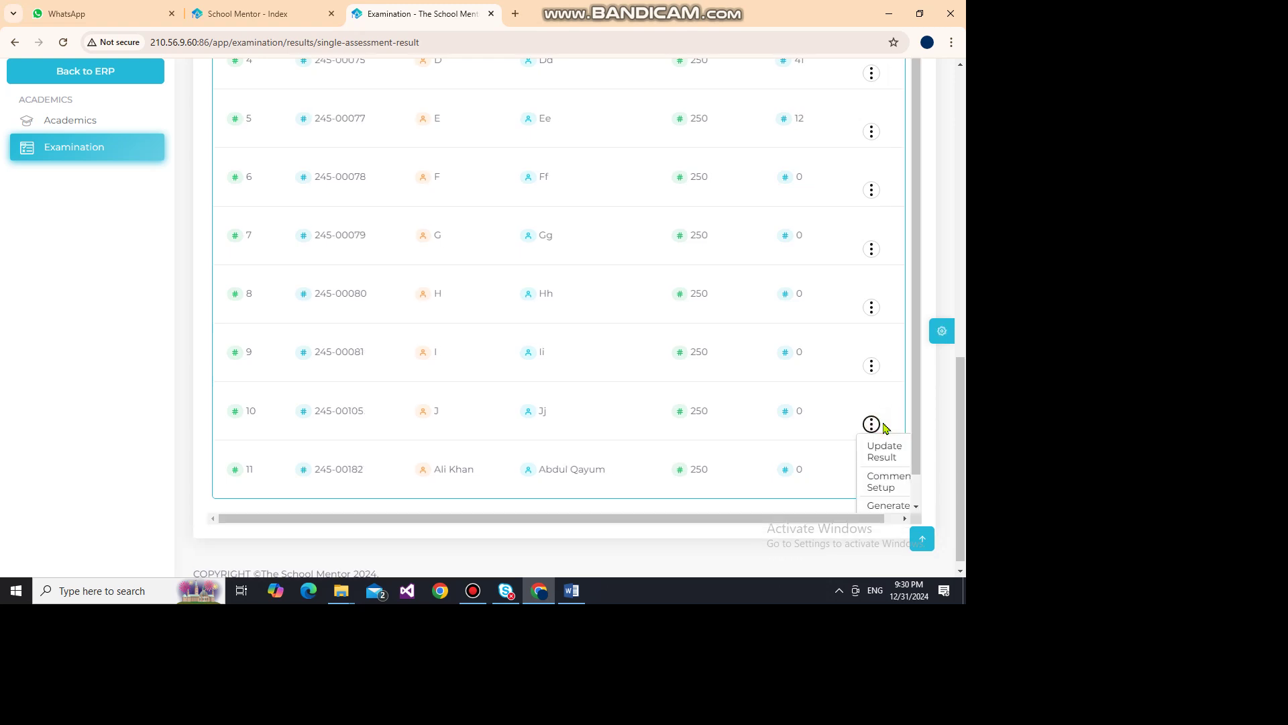
pyautogui.click(962, 456)
# - Update the sixth Class III student's result with 40 obtained marks in Islamiat, save it and close the form
pyautogui.scroll(2, 963, 449)
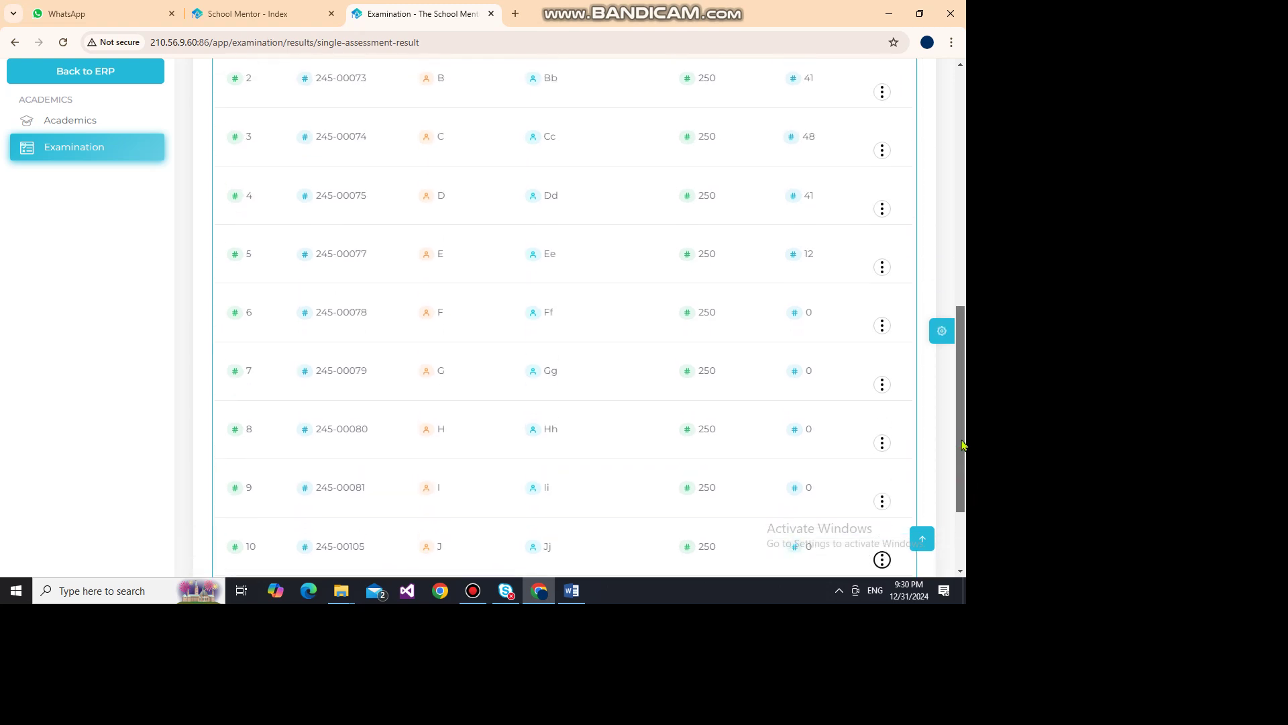
pyautogui.click(882, 327)
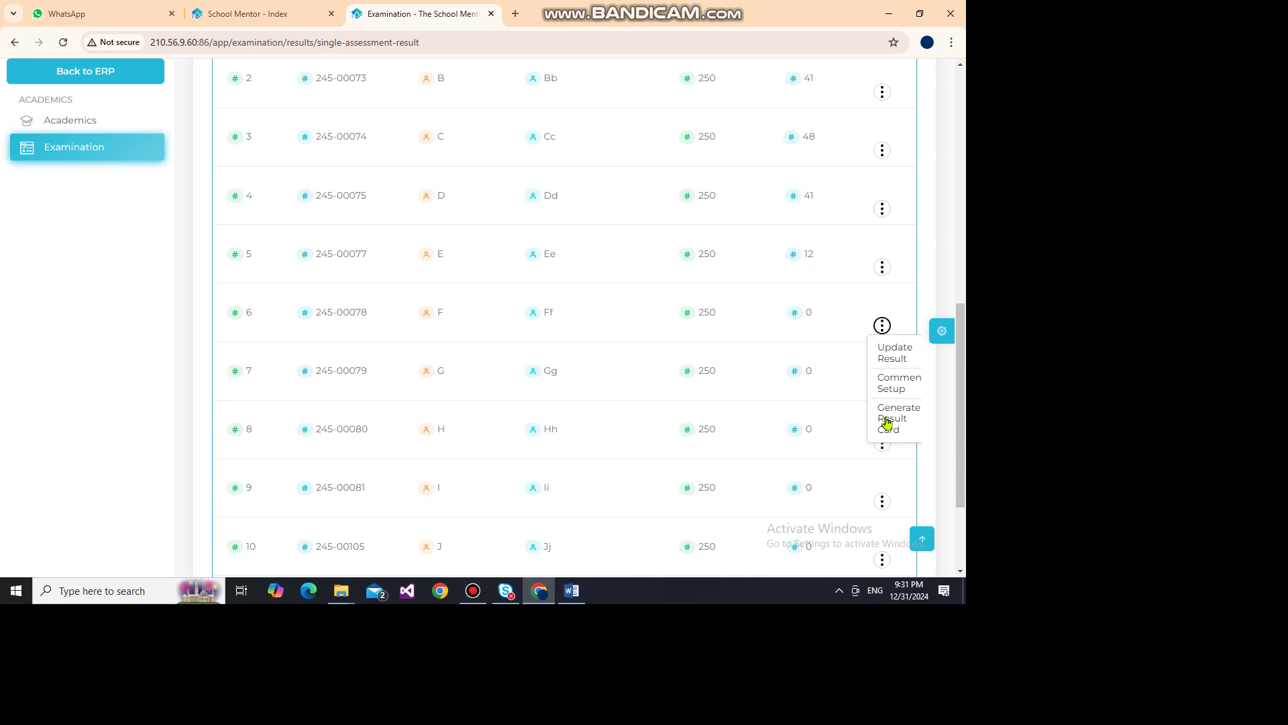
pyautogui.click(885, 356)
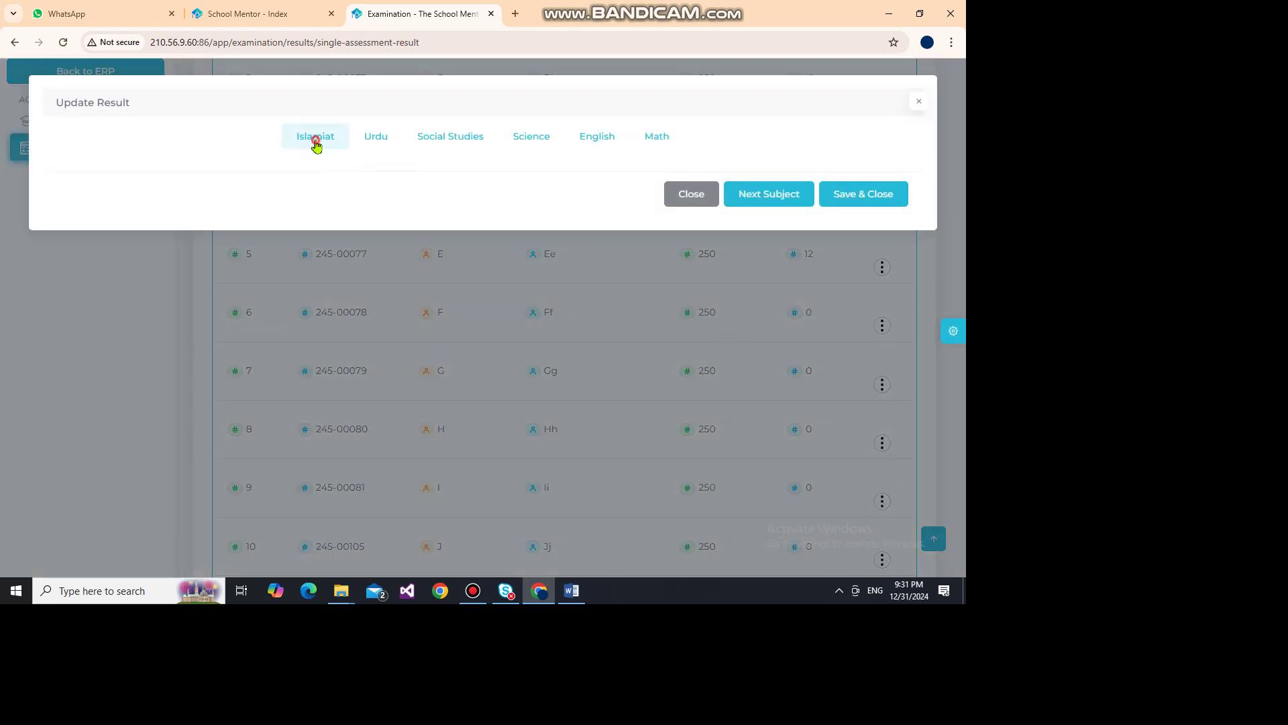
pyautogui.click(316, 142)
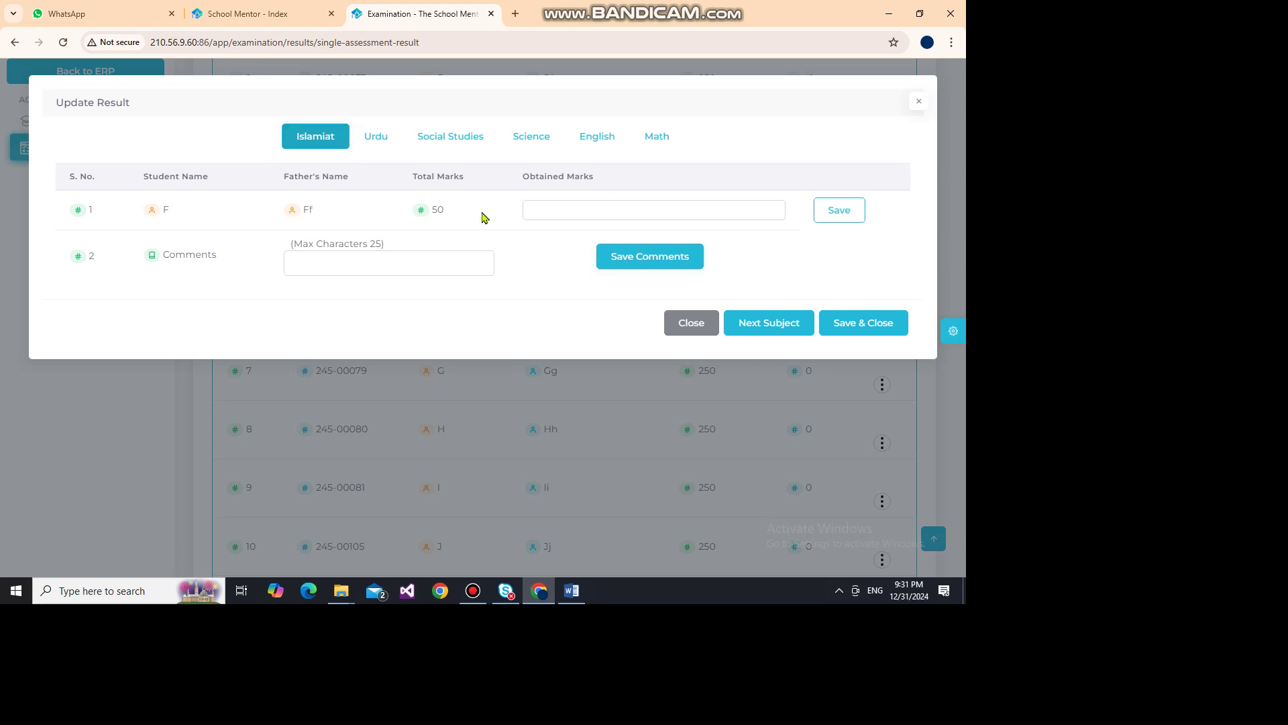
pyautogui.click(574, 206)
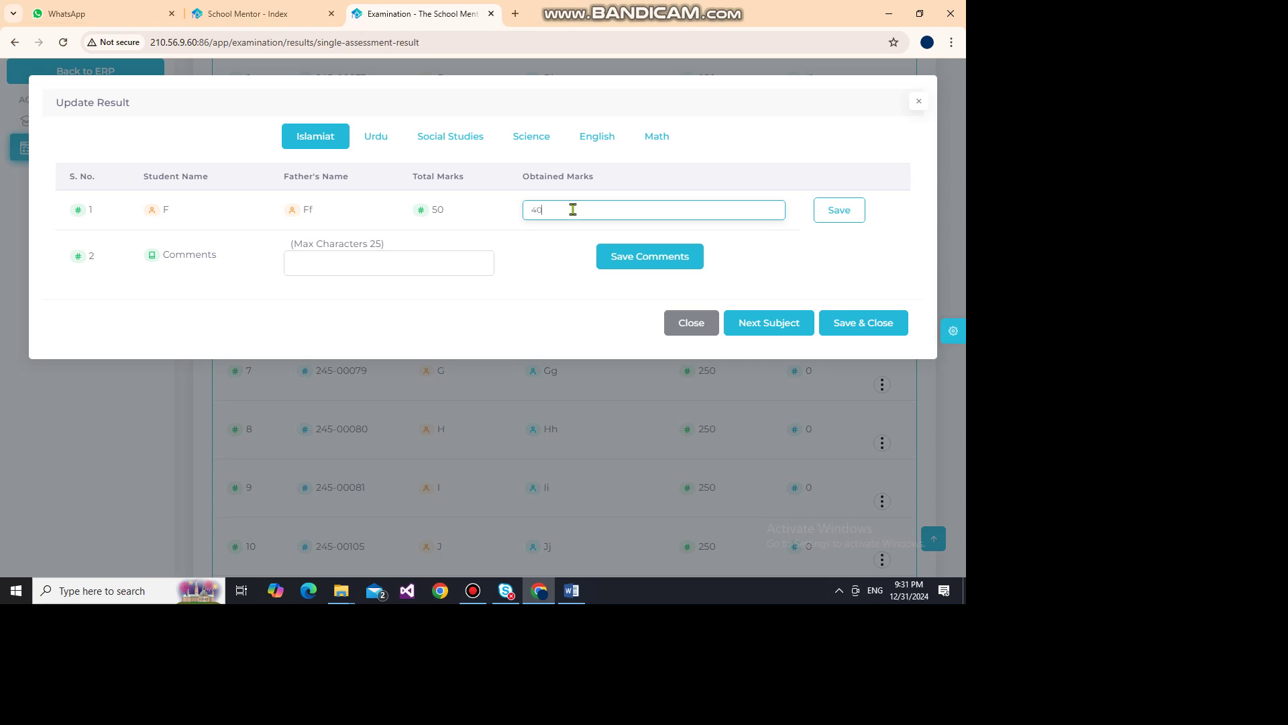
pyautogui.click(840, 212)
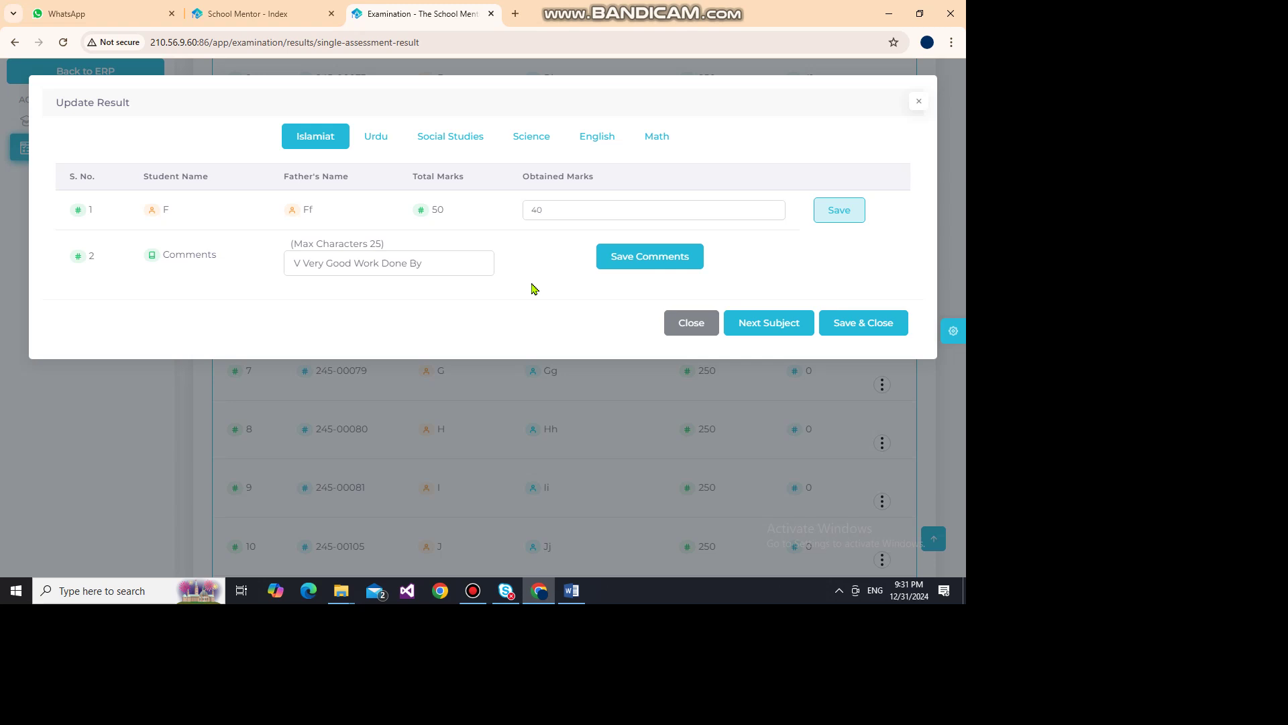
pyautogui.click(694, 325)
# - Open Result Setup and examine the grade, signature and final remarks tables
pyautogui.scroll(8, 964, 336)
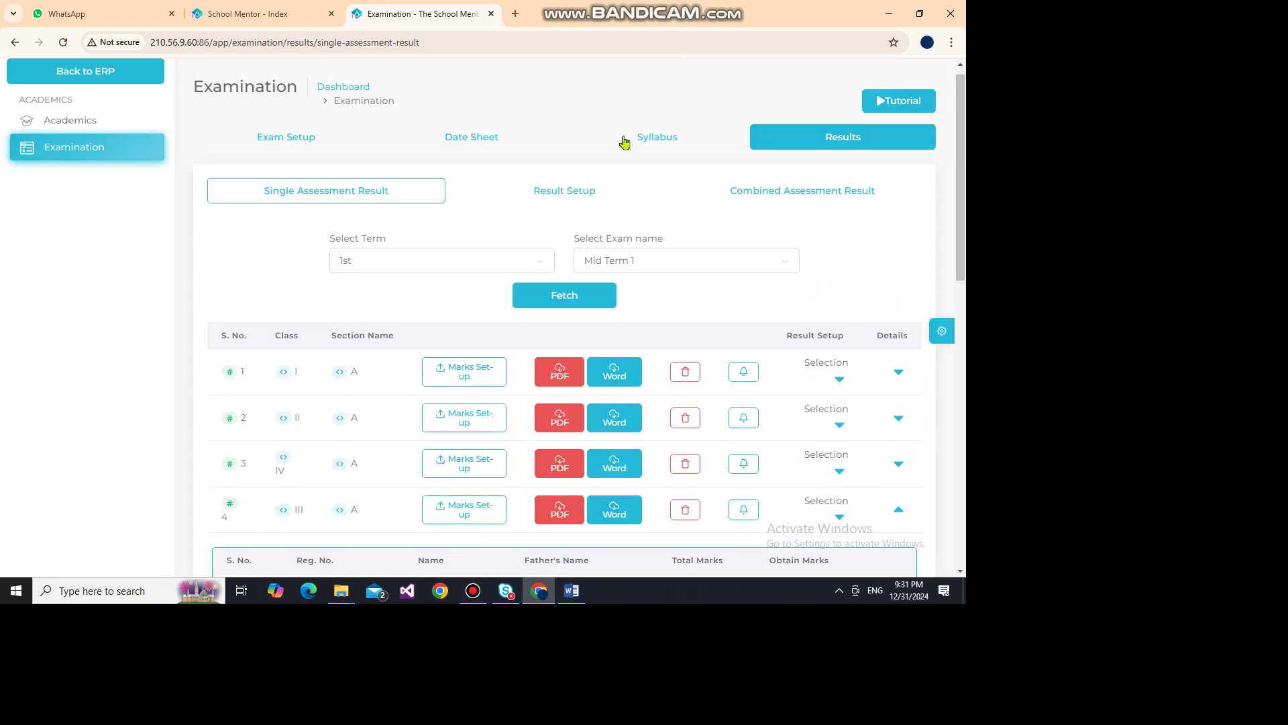
pyautogui.click(584, 190)
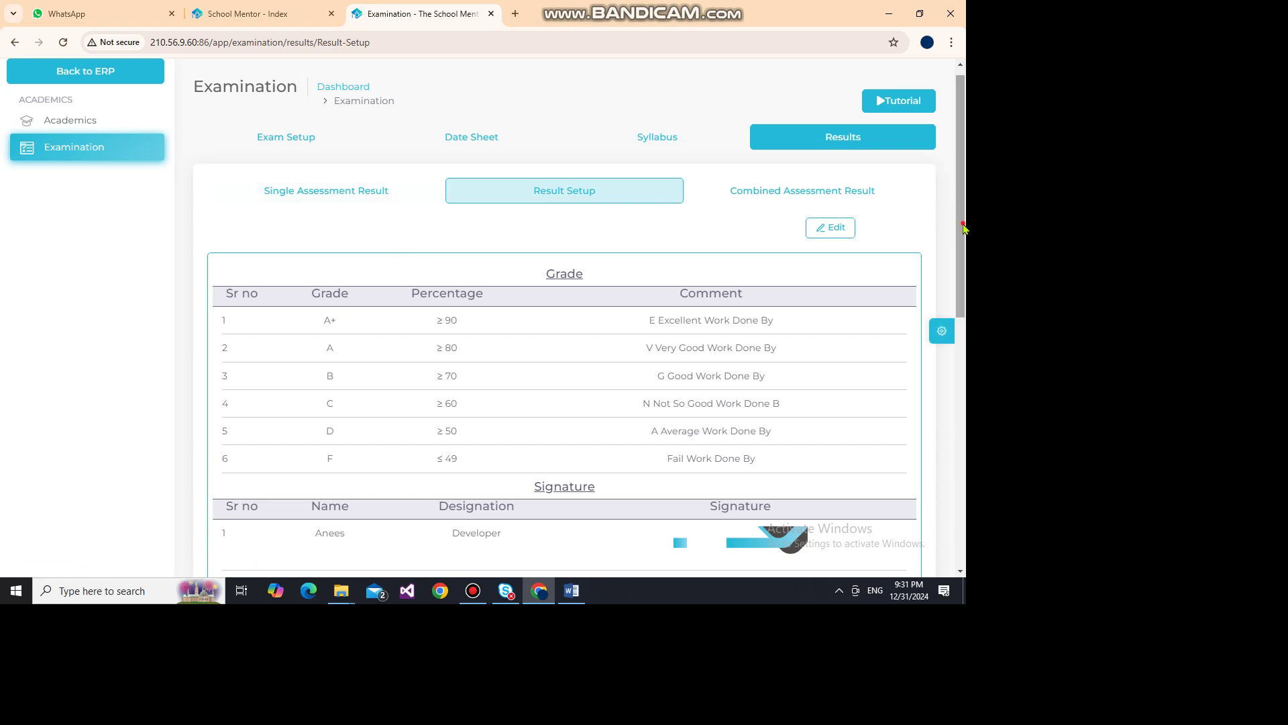
pyautogui.moveTo(966, 227); pyautogui.dragTo(964, 330)
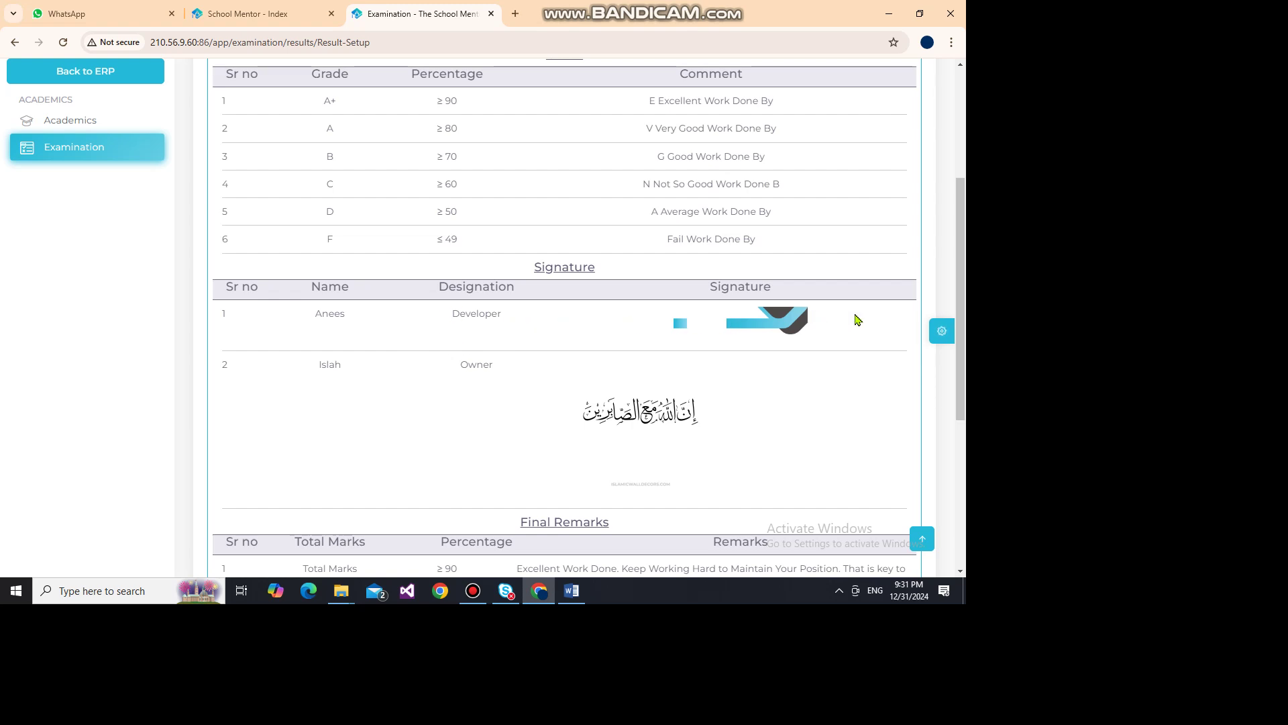
pyautogui.moveTo(962, 312)
pyautogui.mouseDown()
pyautogui.moveTo(967, 452)
pyautogui.moveTo(967, 224)
pyautogui.mouseUp()
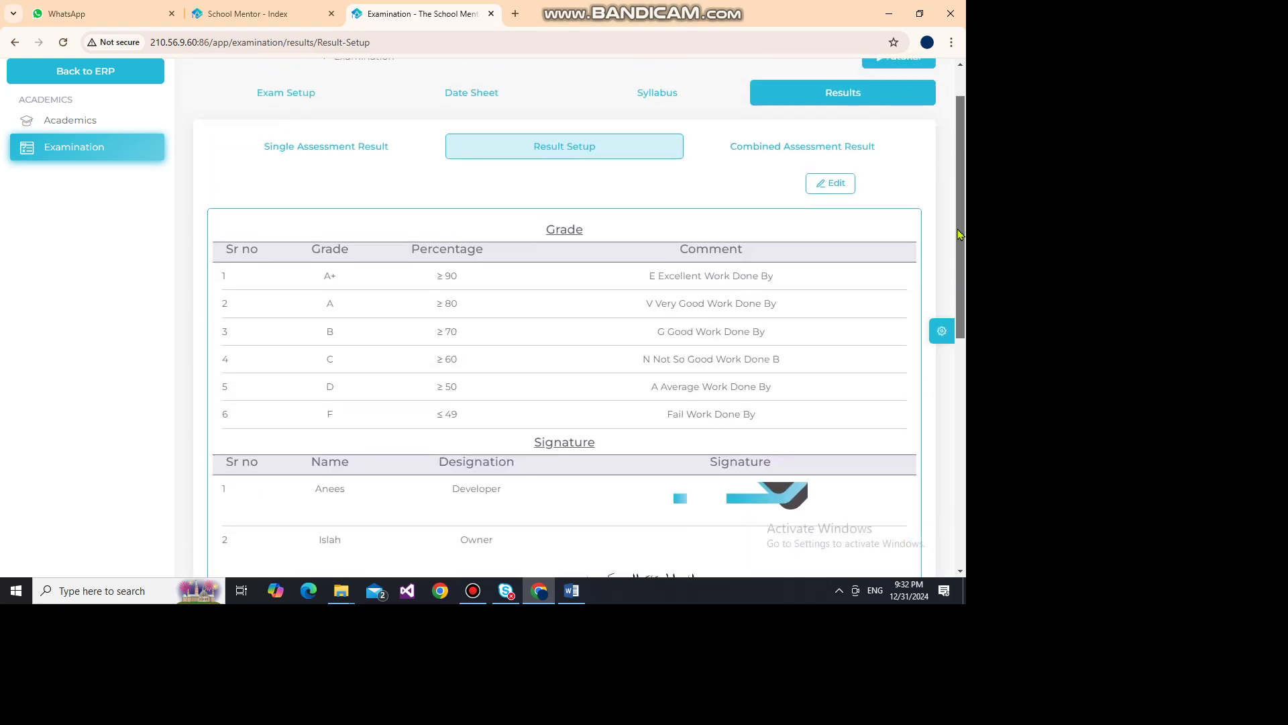
# - Open the result setup for editing, review its grade comments, signatures and final remarks, and cancel without changes
pyautogui.click(848, 189)
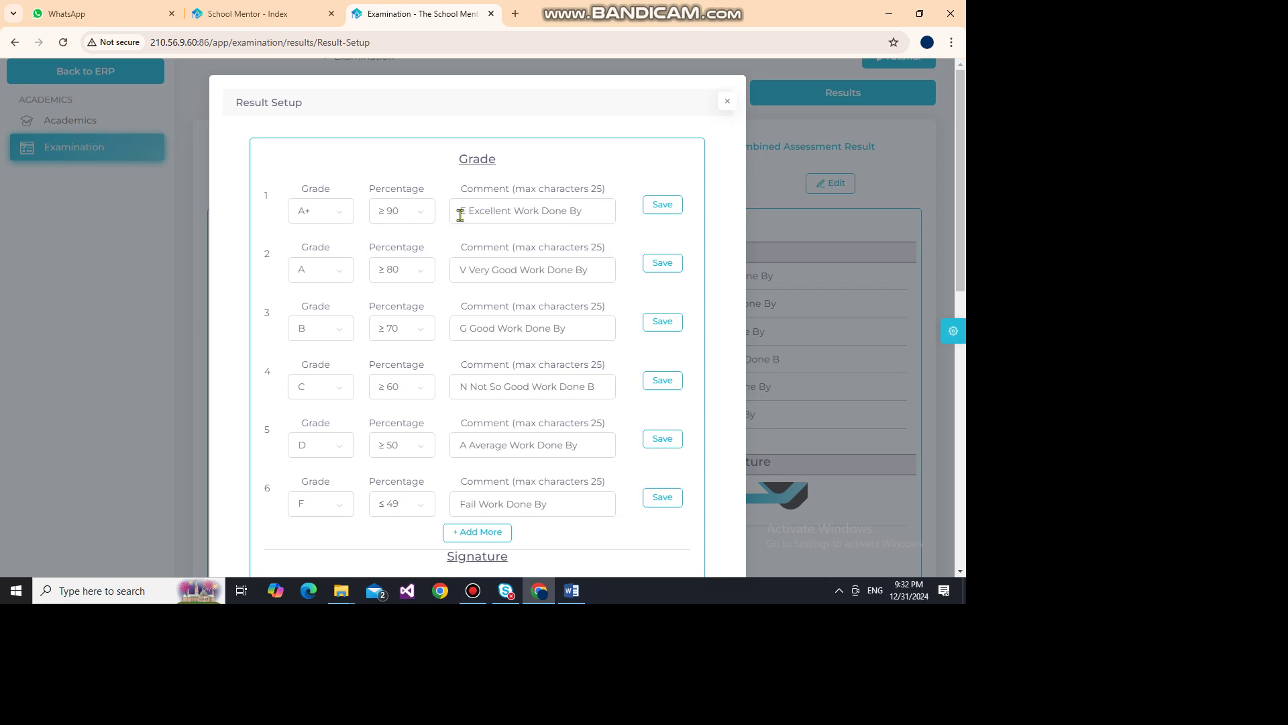
pyautogui.moveTo(453, 213); pyautogui.dragTo(581, 213)
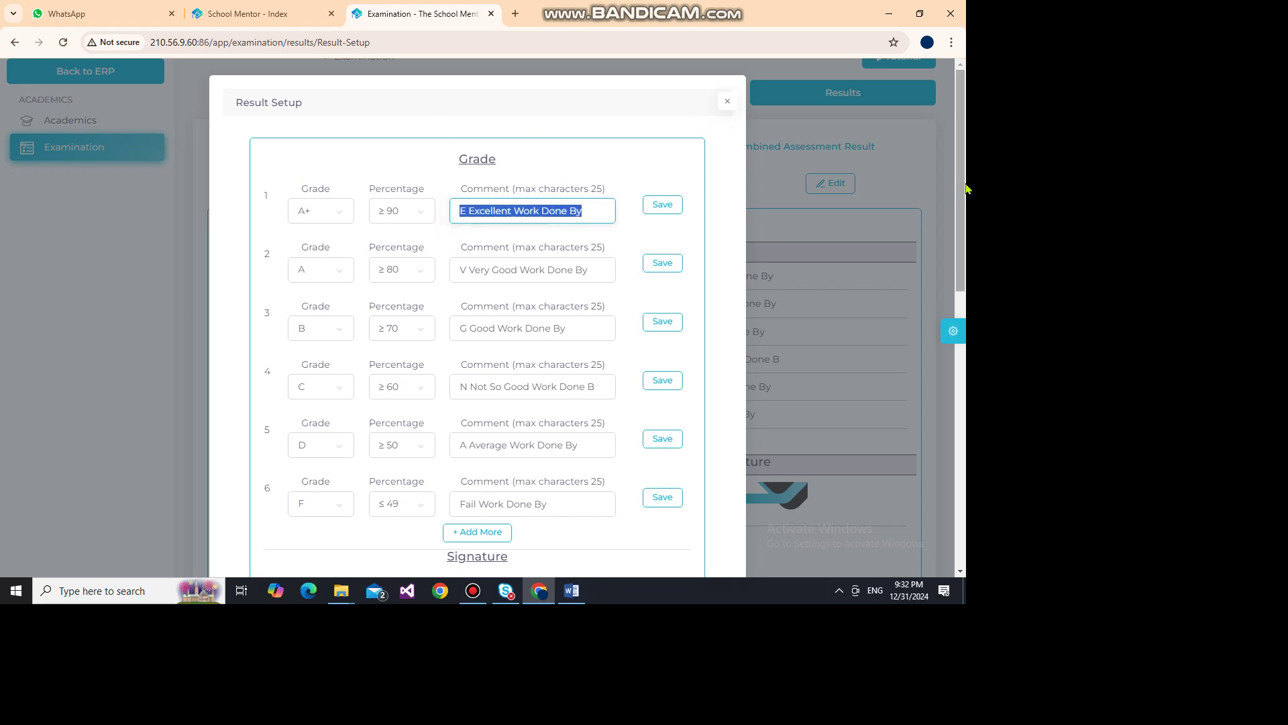
pyautogui.moveTo(962, 195)
pyautogui.mouseDown()
pyautogui.moveTo(960, 339)
pyautogui.moveTo(924, 330)
pyautogui.mouseUp()
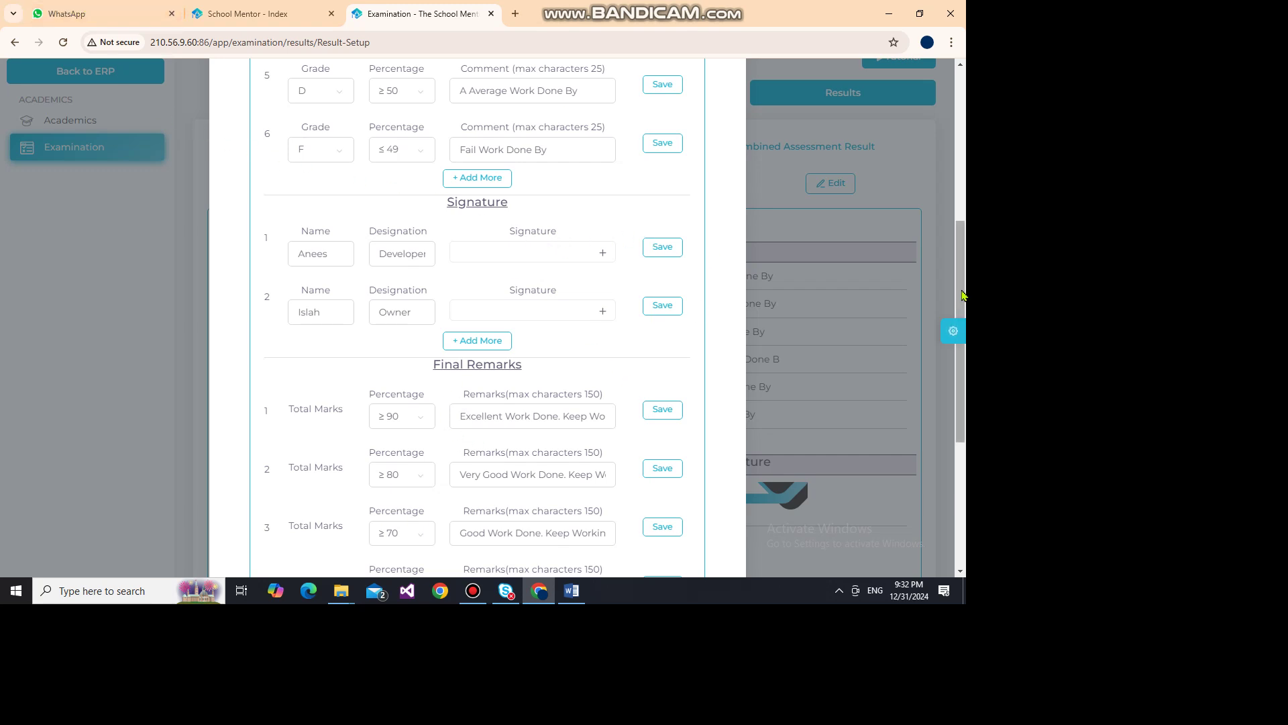
pyautogui.moveTo(963, 296); pyautogui.dragTo(965, 435)
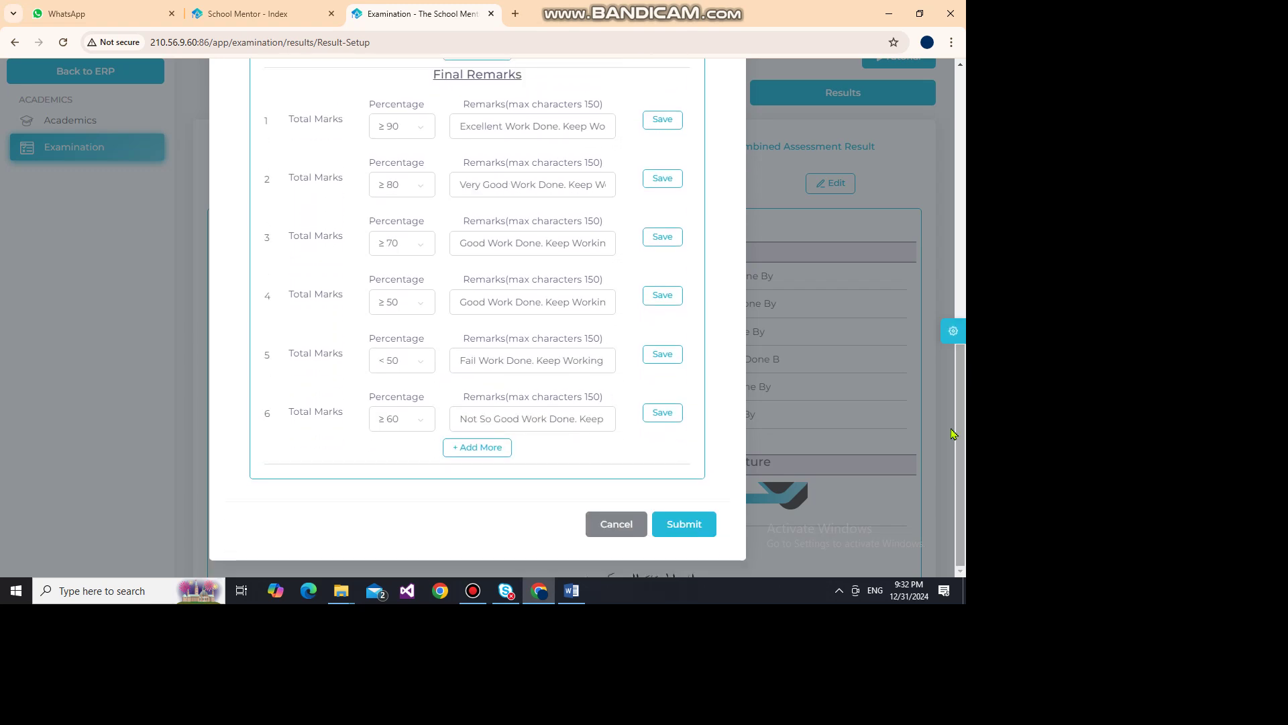
pyautogui.click(635, 520)
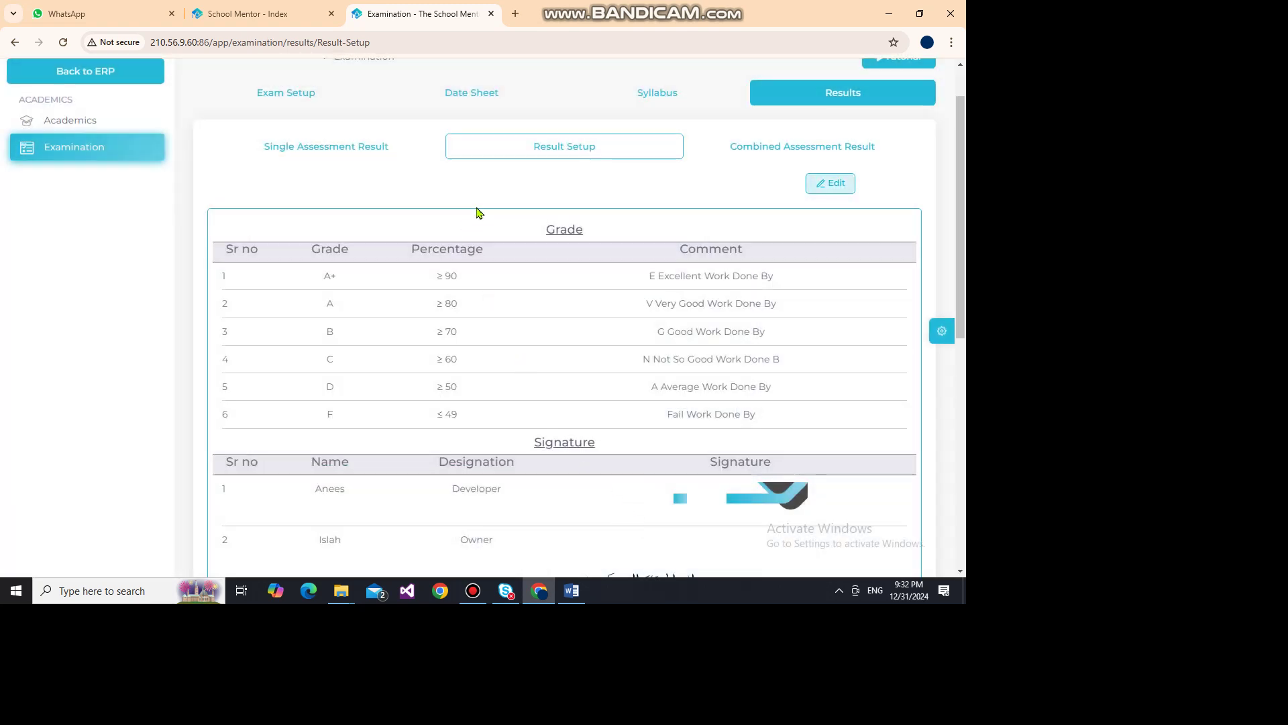
# - Fetch the 1st term Mid Term 1 single assessment results and open the result update form for Class III's seventh student
pyautogui.click(361, 147)
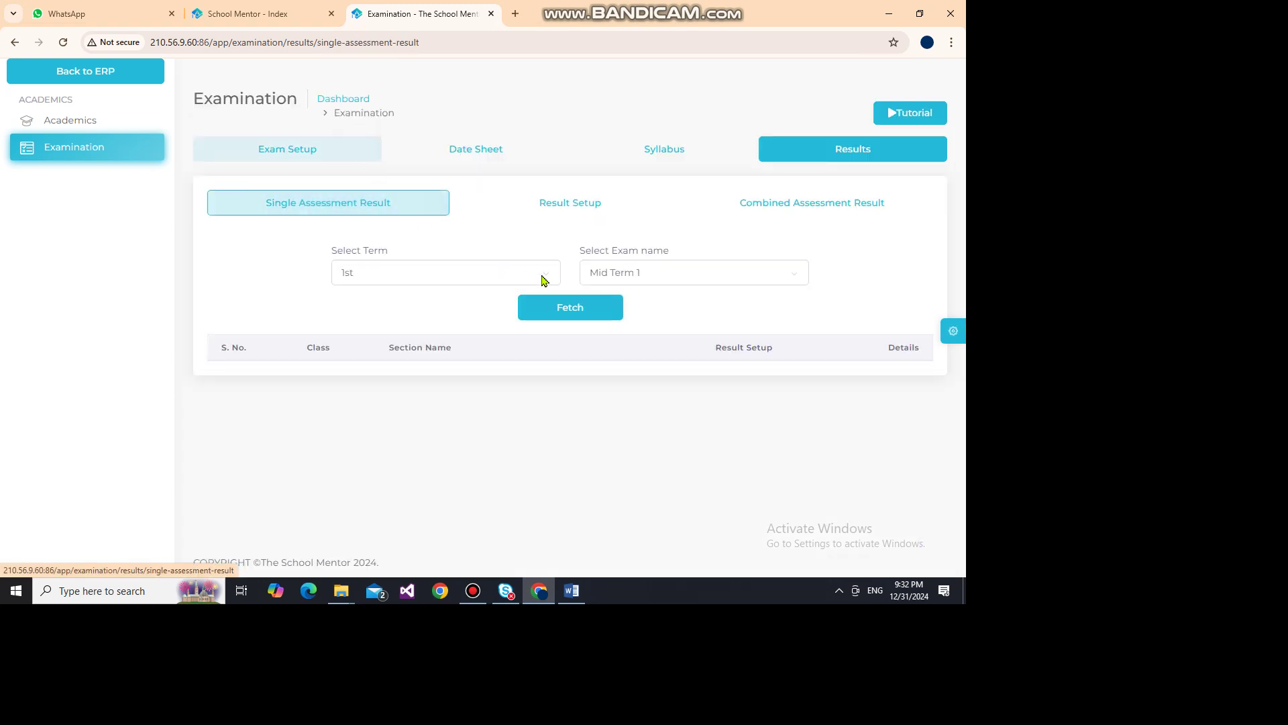
pyautogui.click(567, 310)
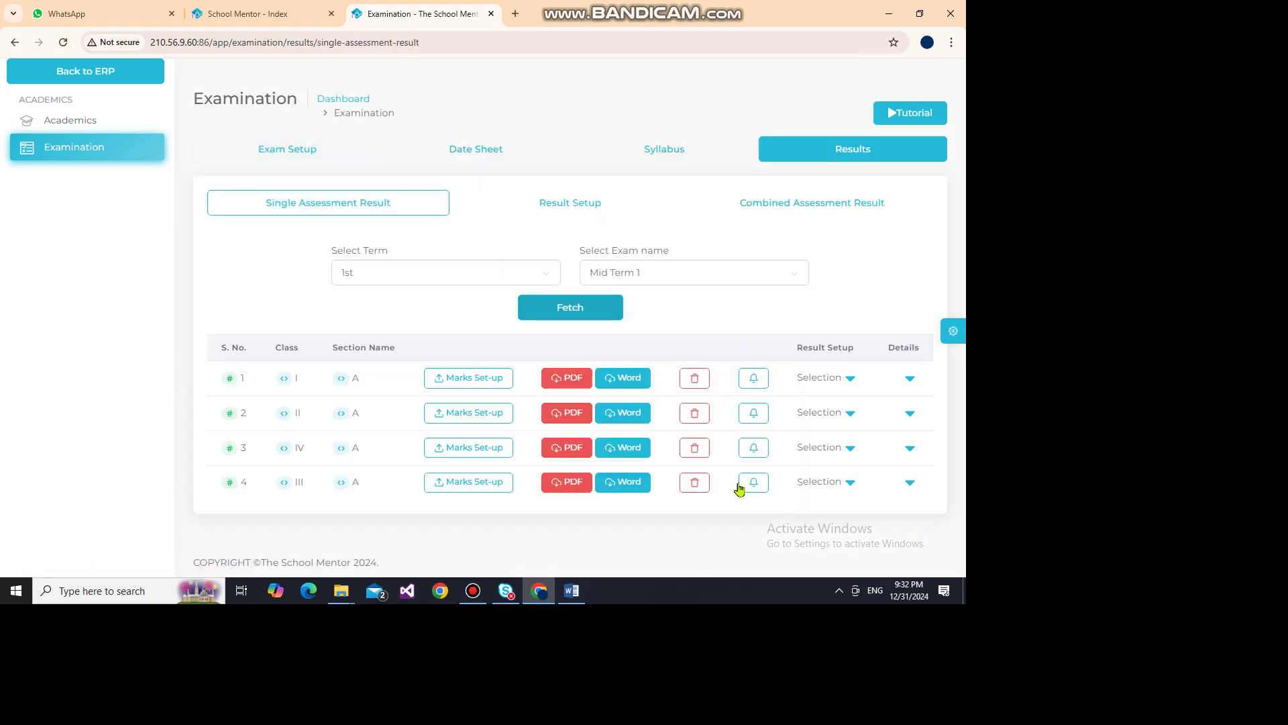
pyautogui.click(912, 483)
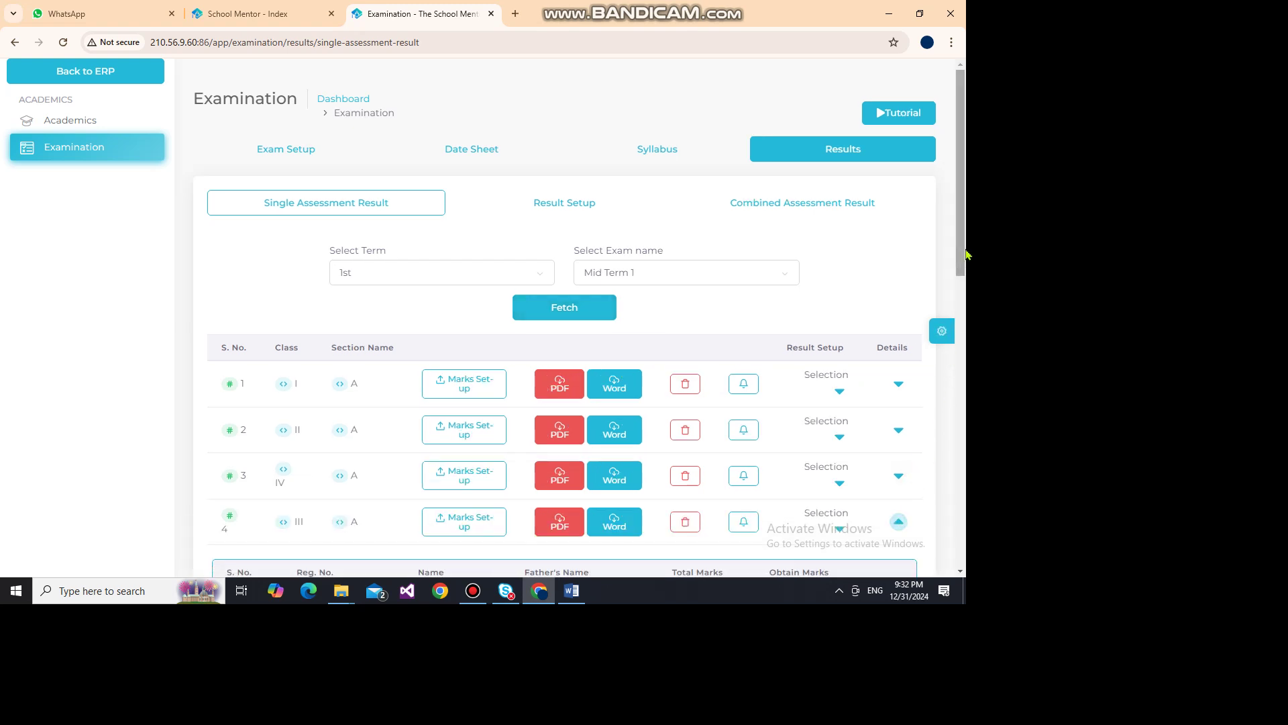
pyautogui.moveTo(965, 262); pyautogui.dragTo(964, 483)
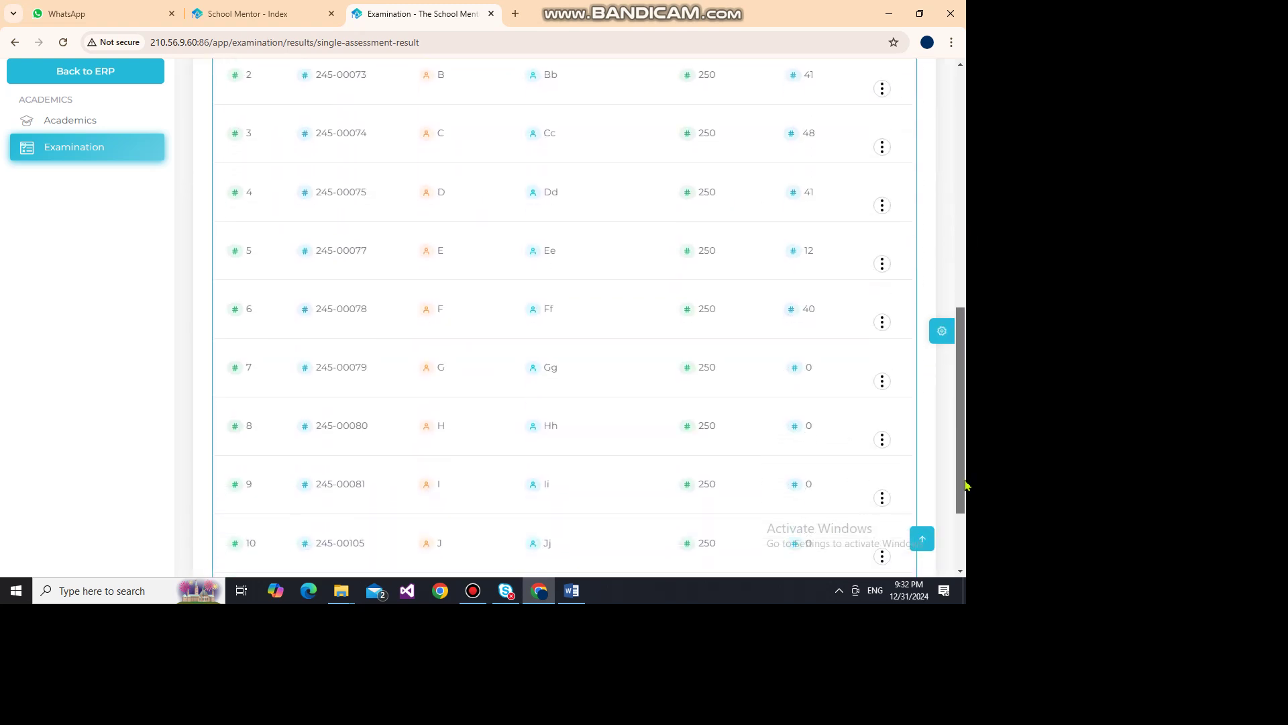
pyautogui.click(882, 381)
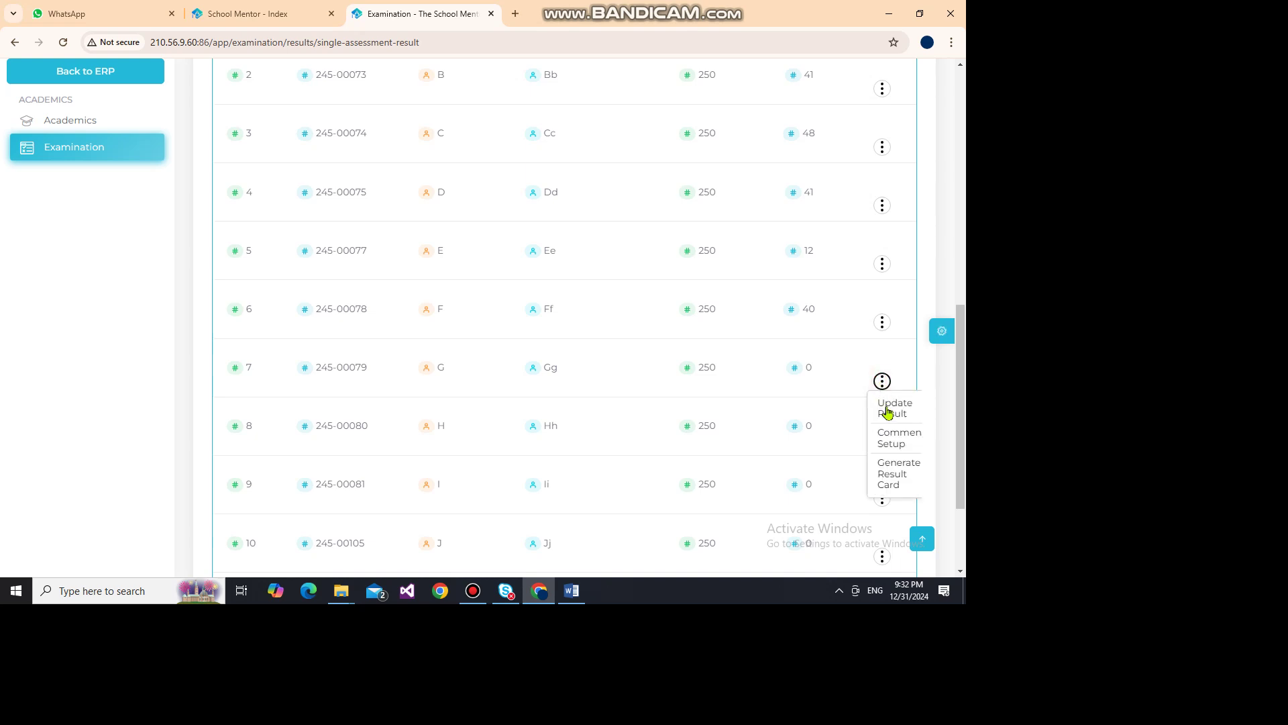
pyautogui.click(888, 410)
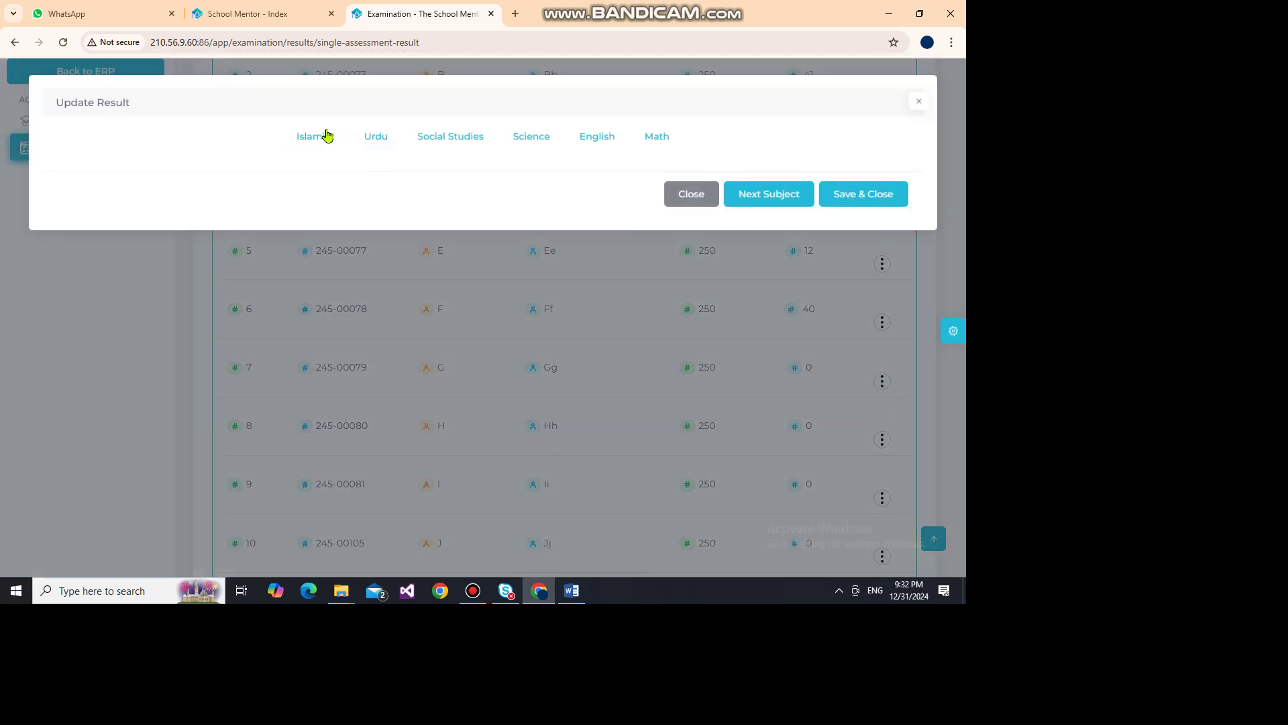
# - Enter 40 obtained marks in Islamiat for the seventh student and save the marks
pyautogui.click(325, 134)
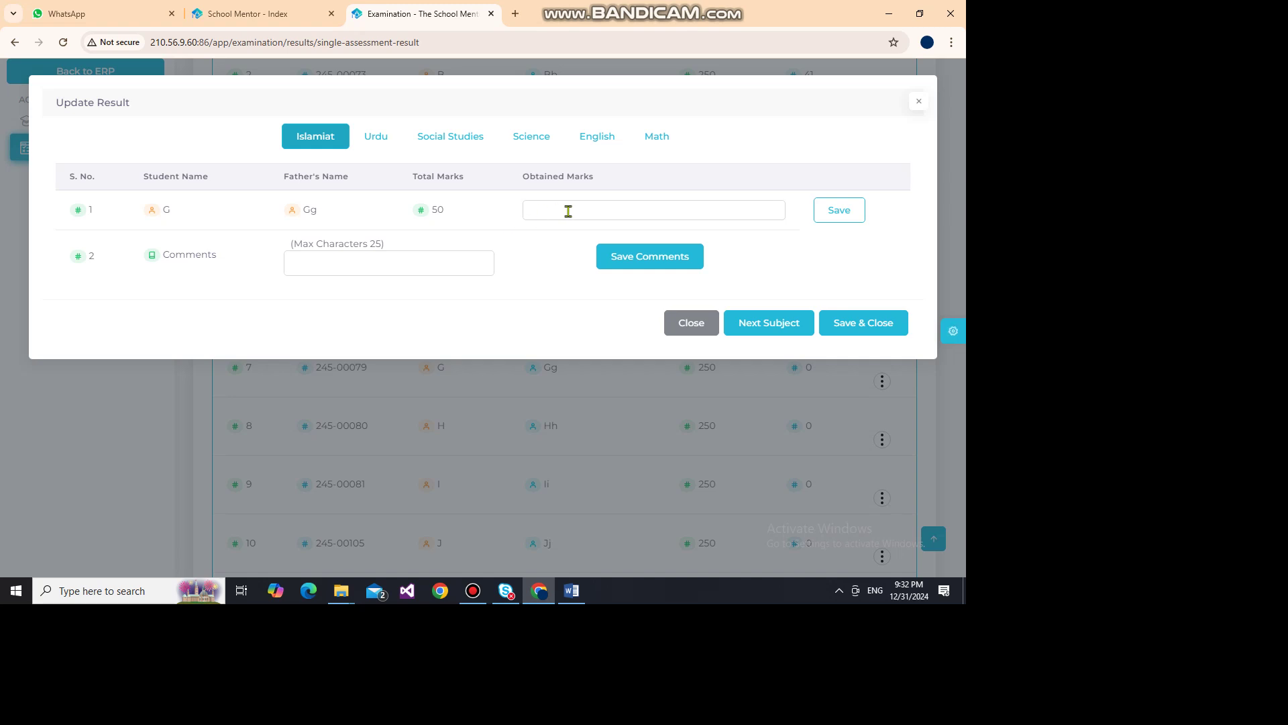
pyautogui.click(598, 205)
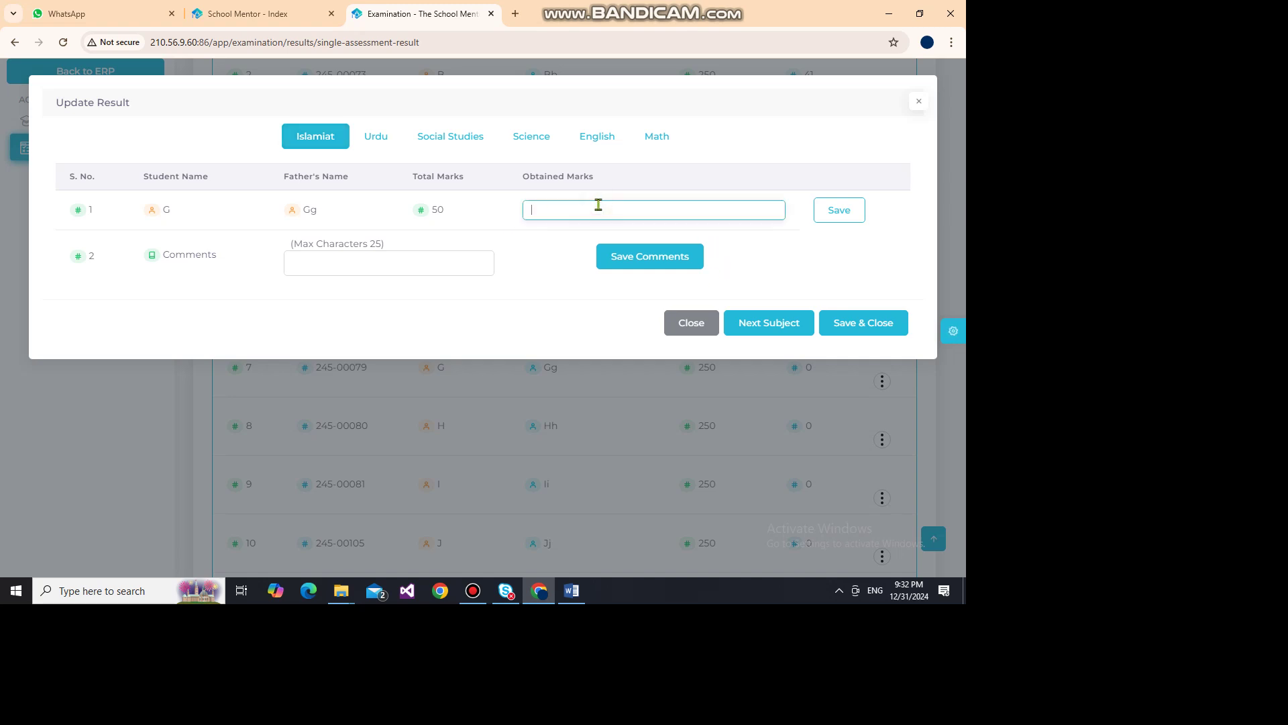
pyautogui.click(839, 211)
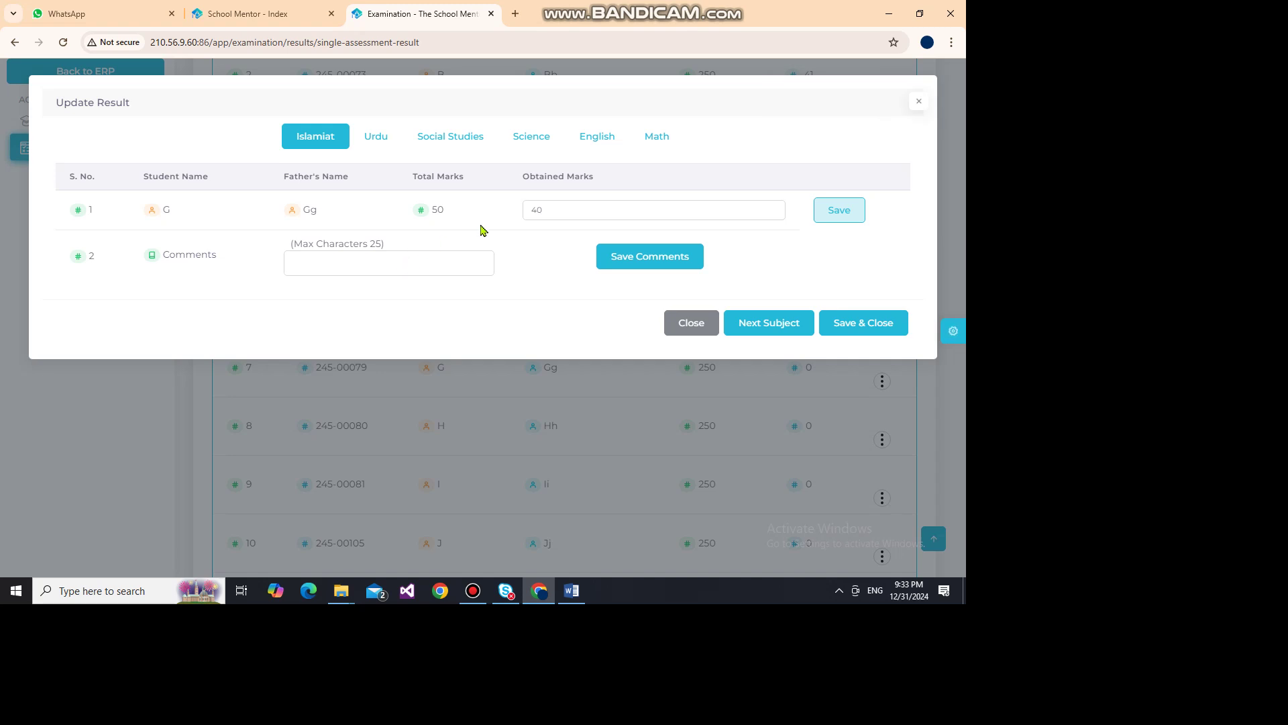
pyautogui.click(843, 216)
# - Shorten the Islamiat comment to "V Very Good Work" and save it
pyautogui.moveTo(438, 264); pyautogui.dragTo(386, 268)
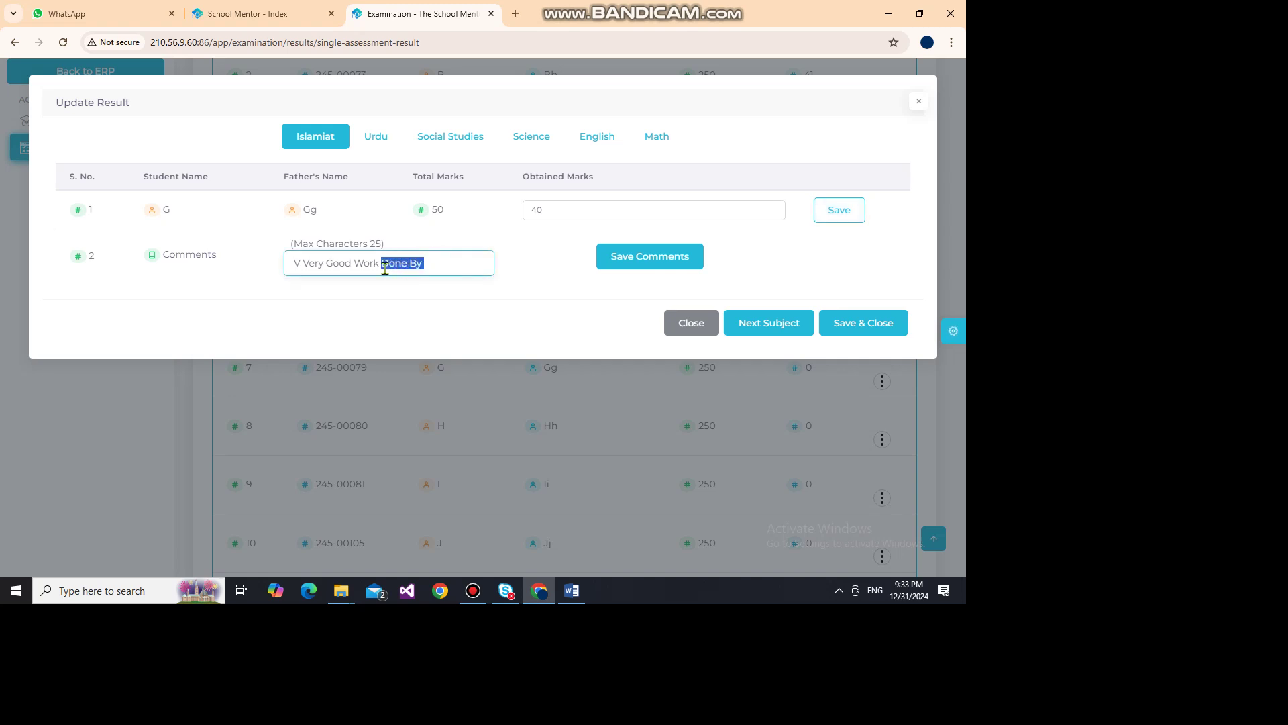
pyautogui.press('BackSpace')
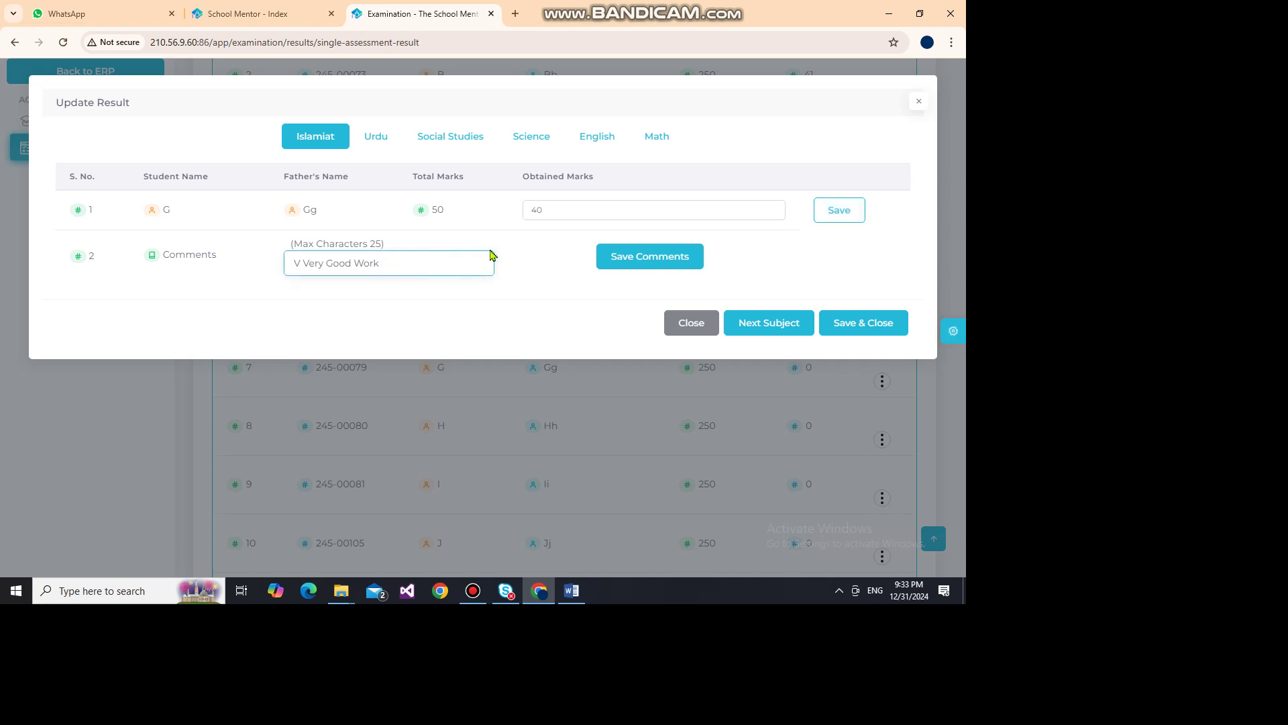
pyautogui.click(628, 261)
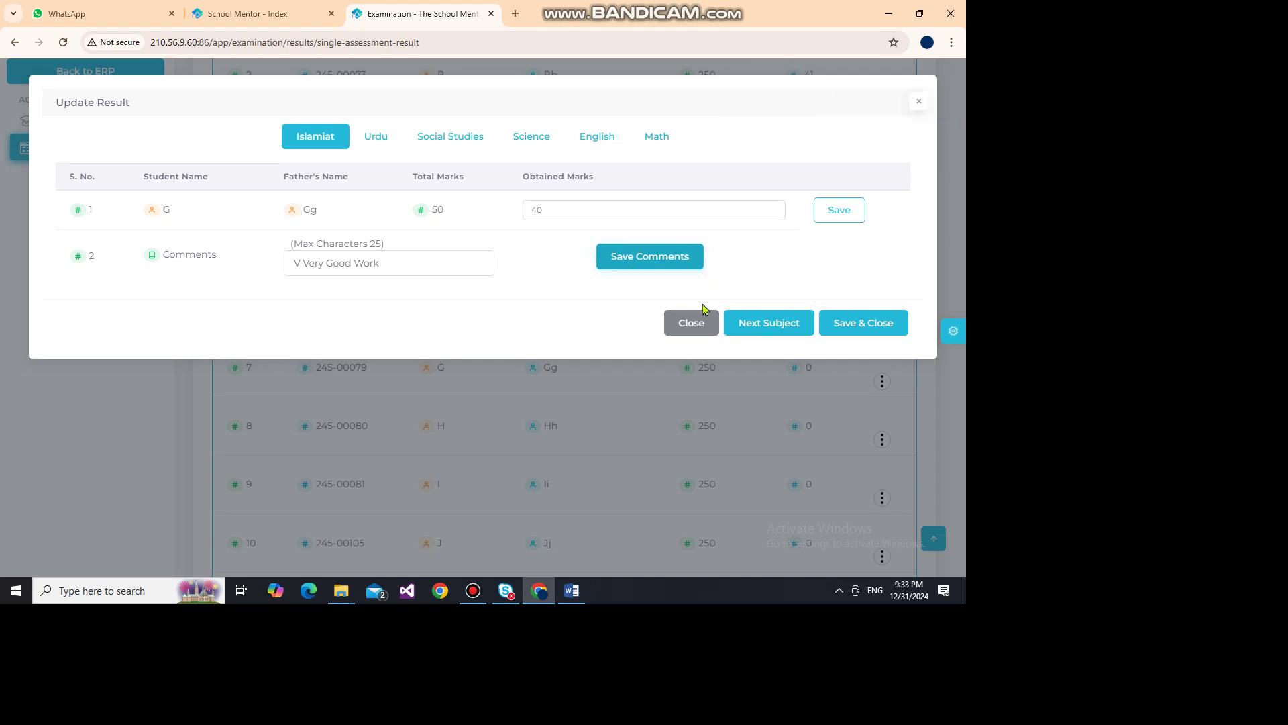
# - Move on to Urdu, enter 40 obtained marks, and save both the marks and the comments
pyautogui.click(753, 324)
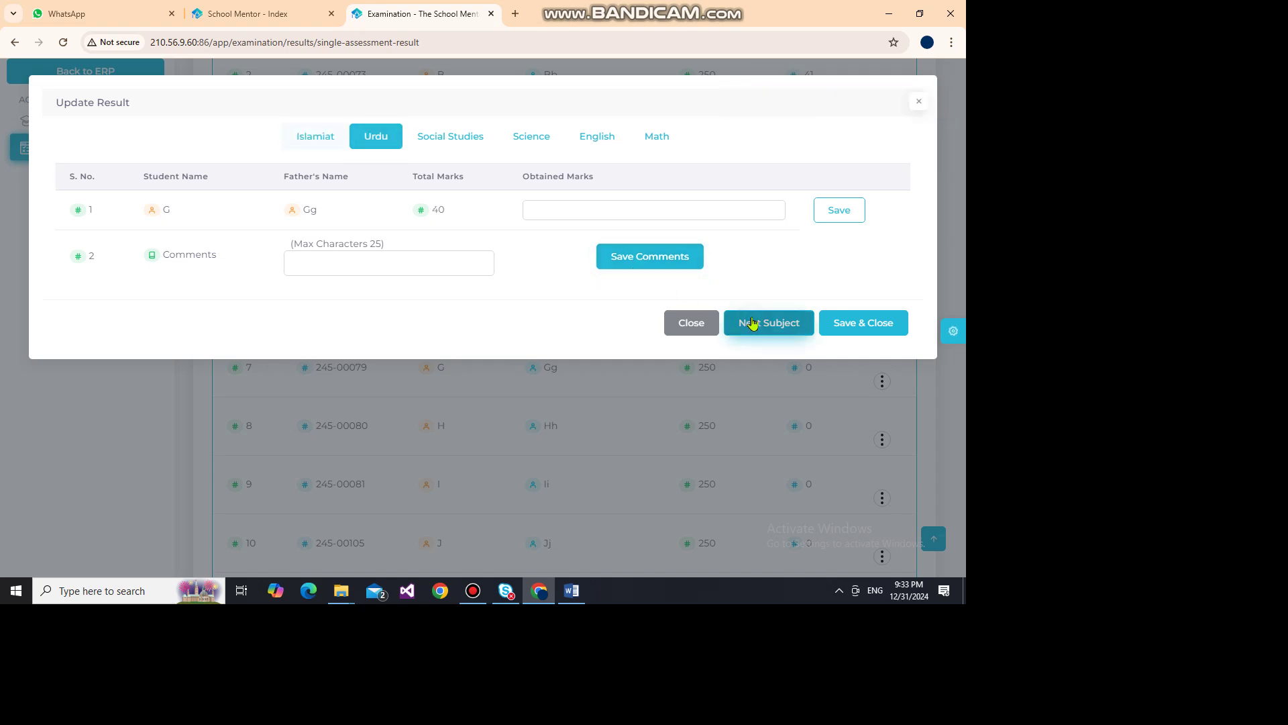
pyautogui.click(634, 208)
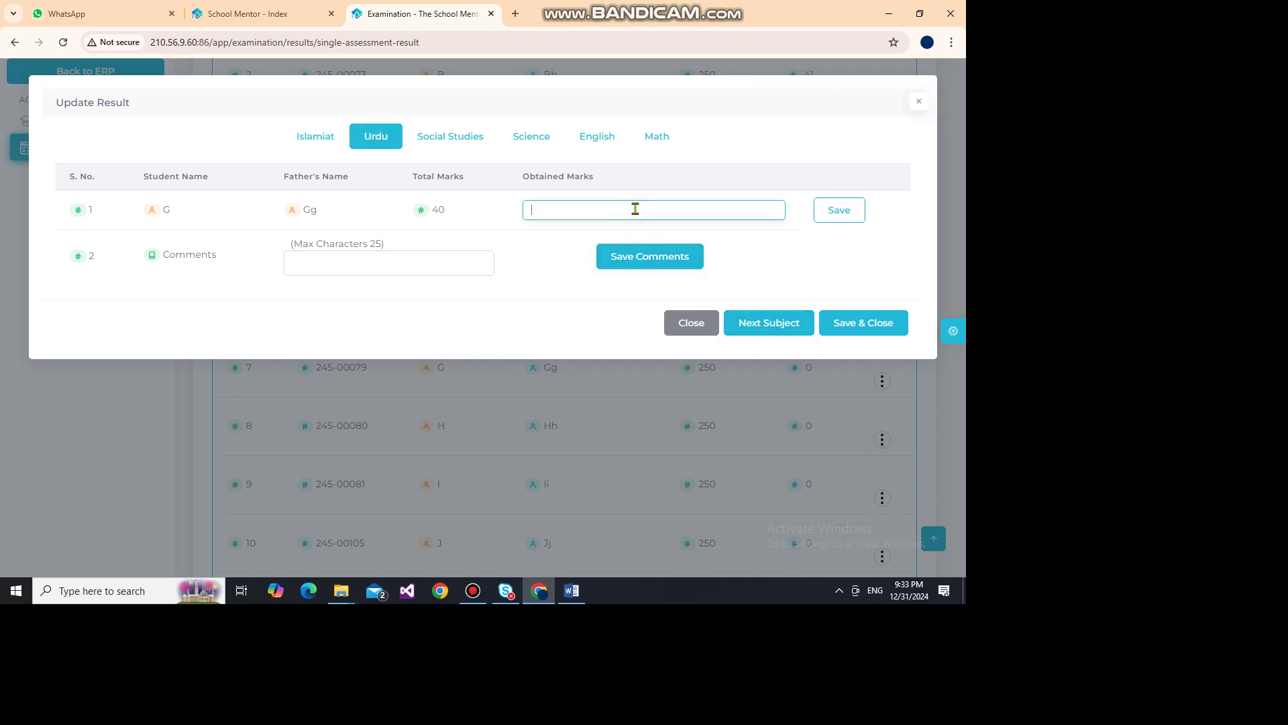
pyautogui.click(840, 216)
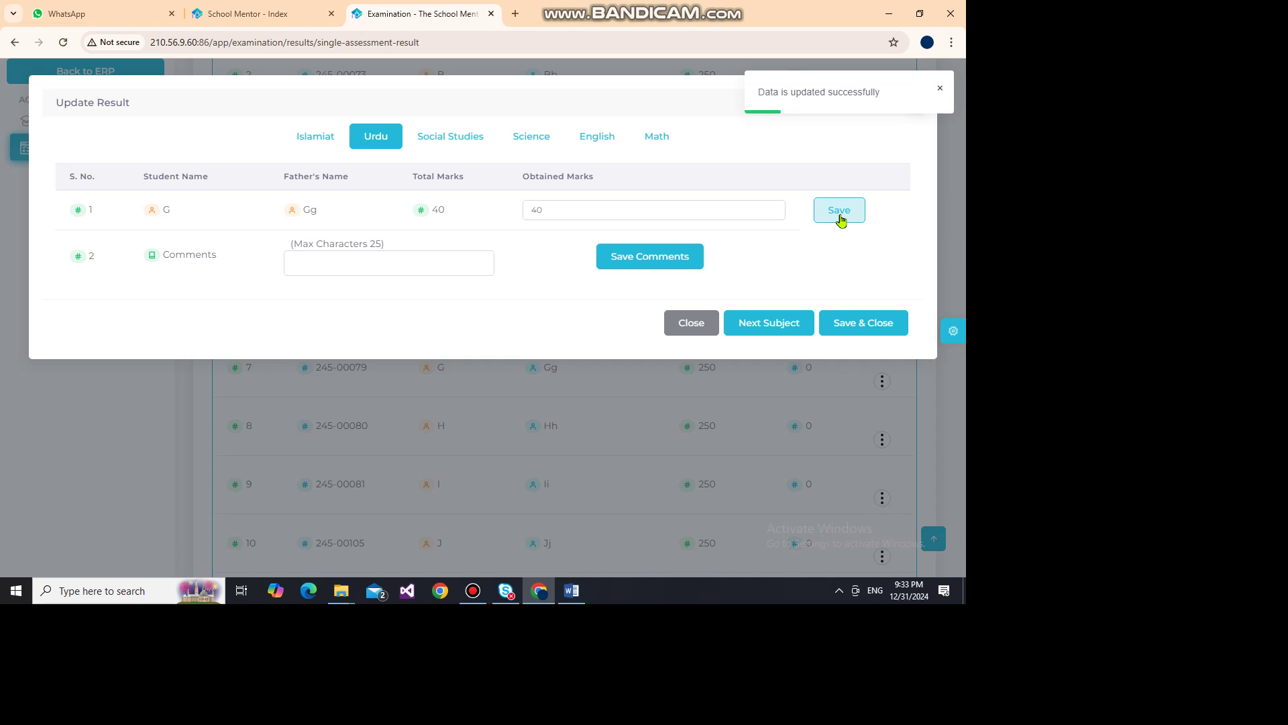
pyautogui.click(840, 216)
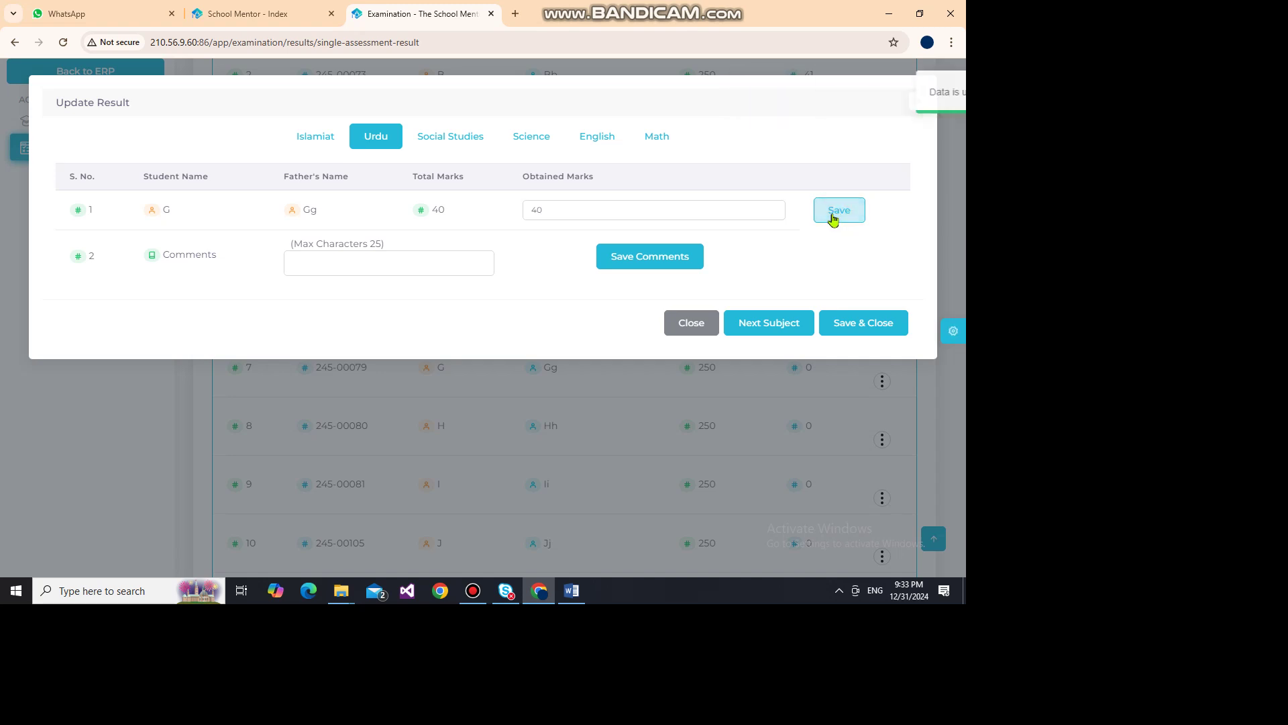
pyautogui.click(696, 259)
# - Move on to Social Studies, enter 25 obtained marks, and save both the marks and the comments
pyautogui.click(753, 324)
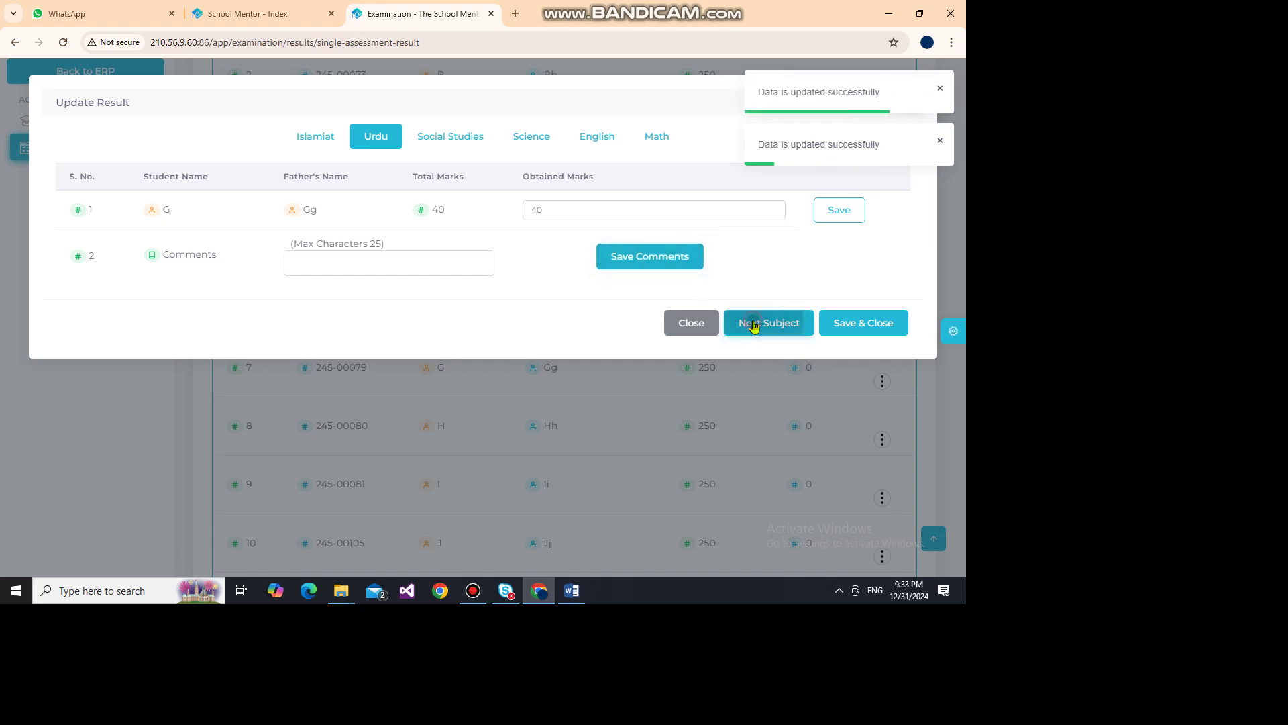
pyautogui.click(546, 210)
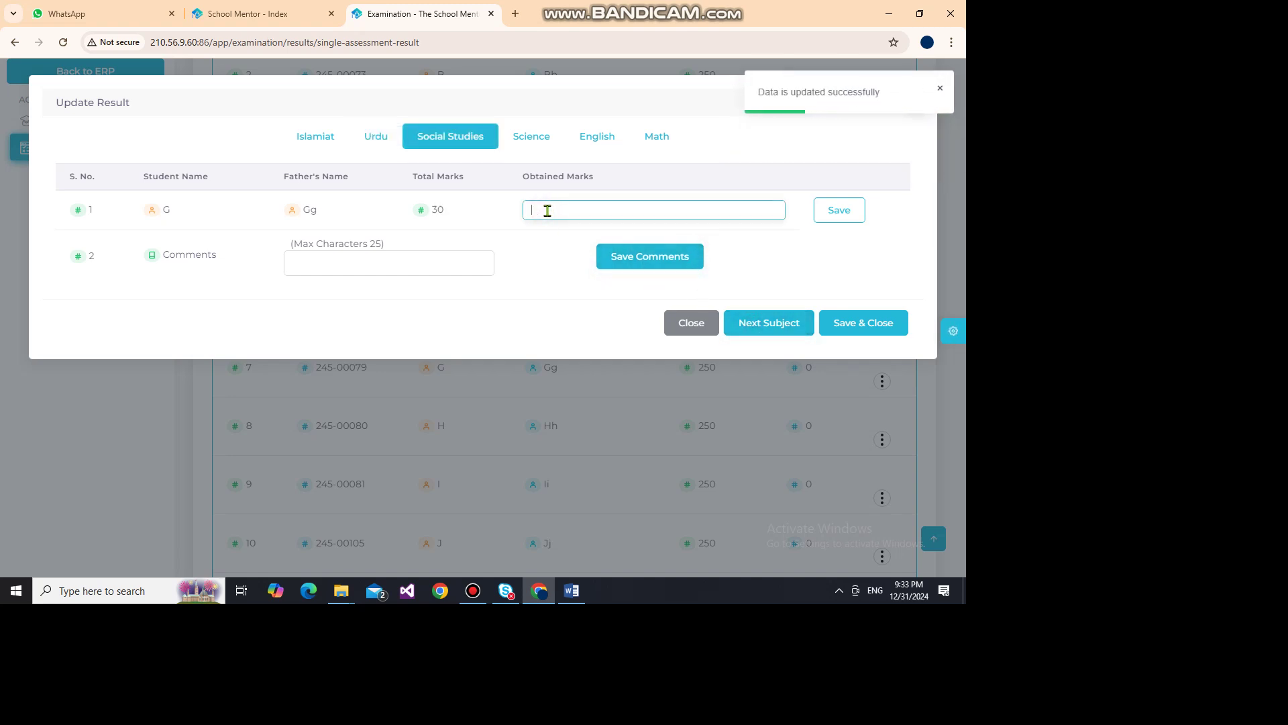
pyautogui.write('25')
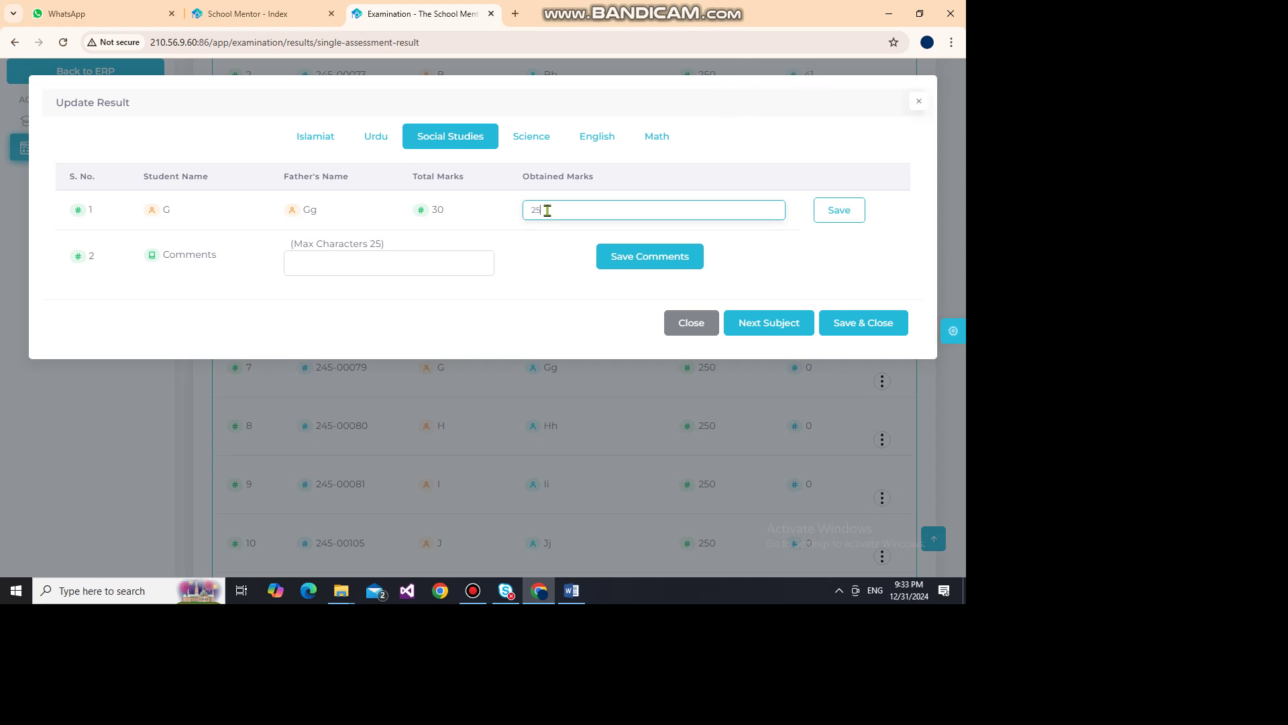
pyautogui.click(841, 214)
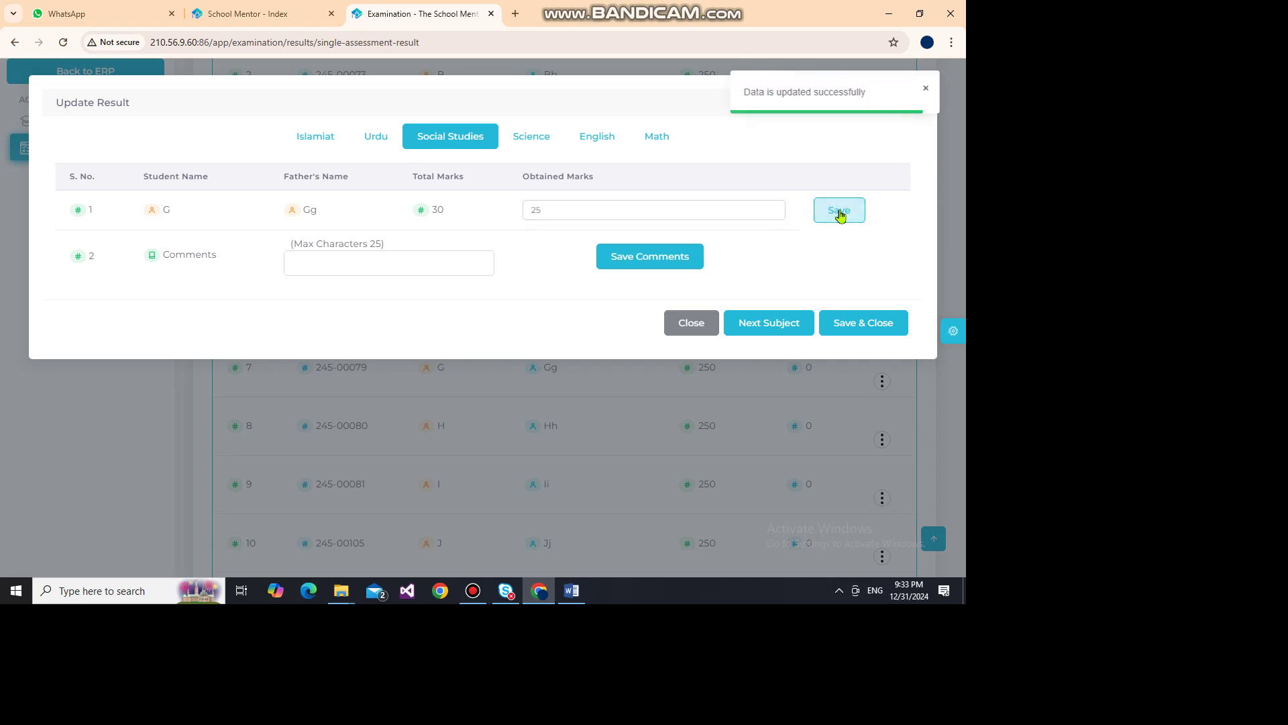
pyautogui.click(628, 261)
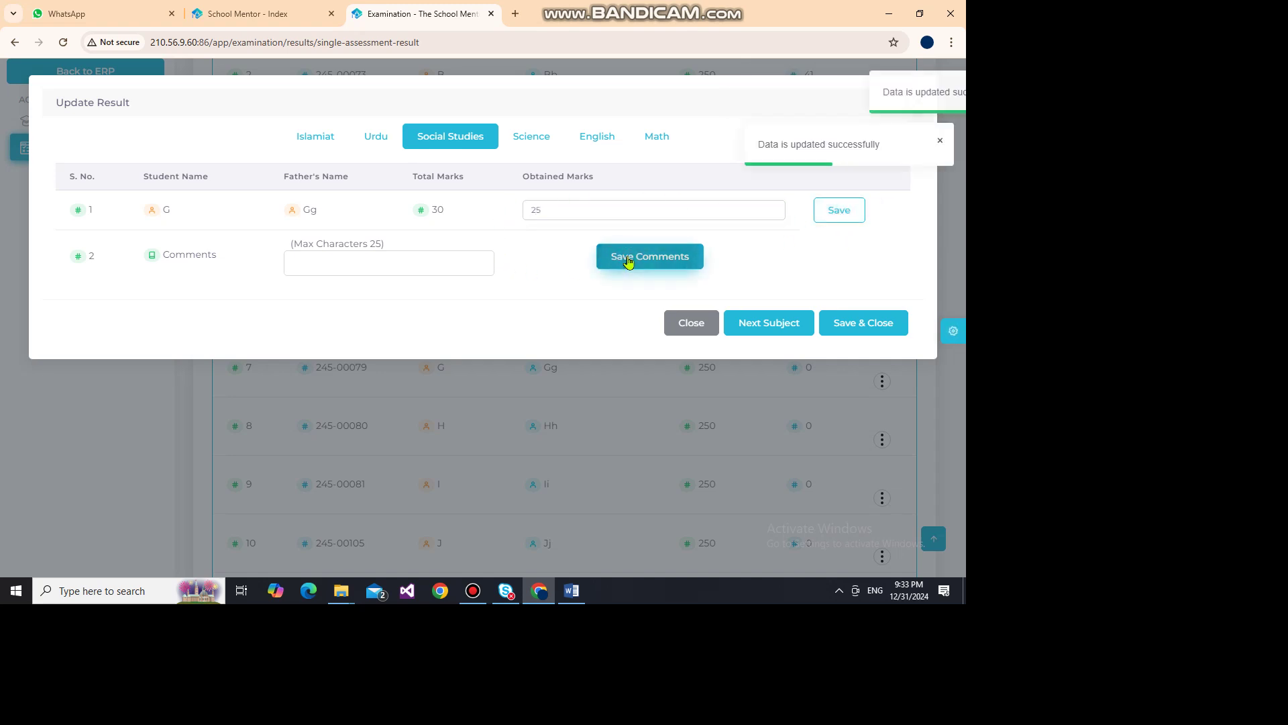
# - Move on to Science, enter 10 obtained marks, and save the marks with the comment "Fail Work Done By"
pyautogui.click(756, 334)
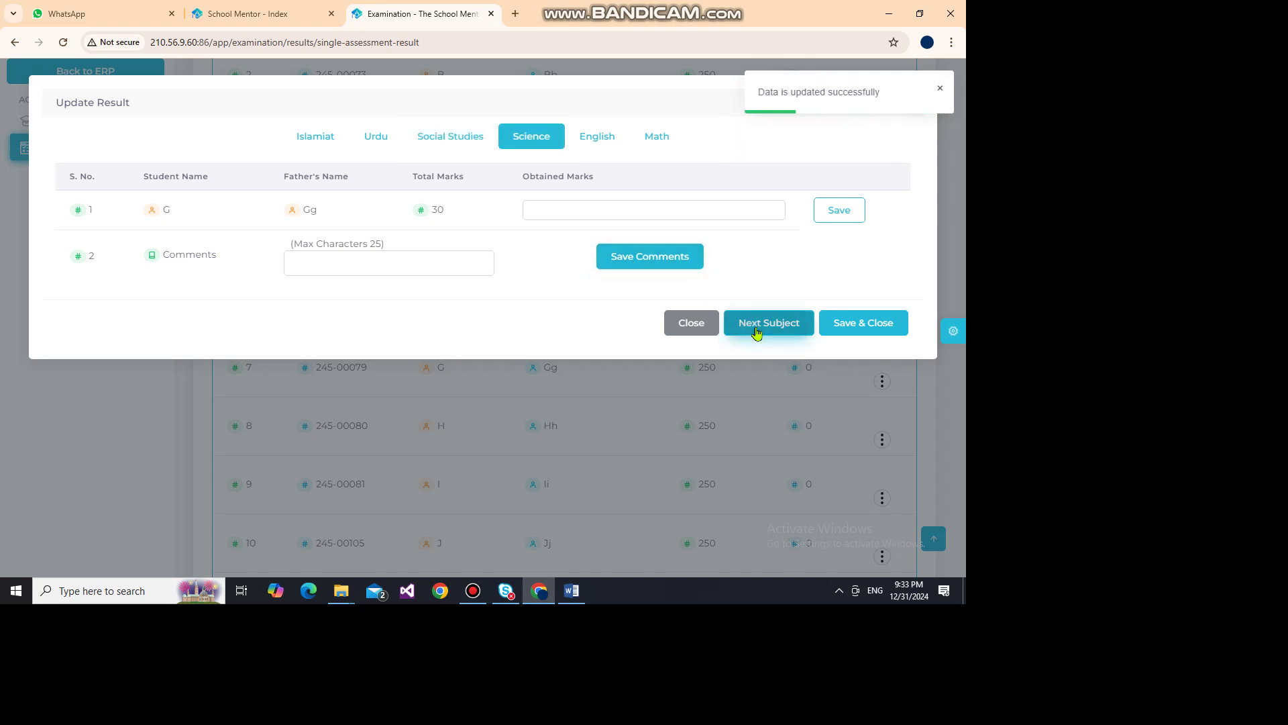
pyautogui.click(612, 210)
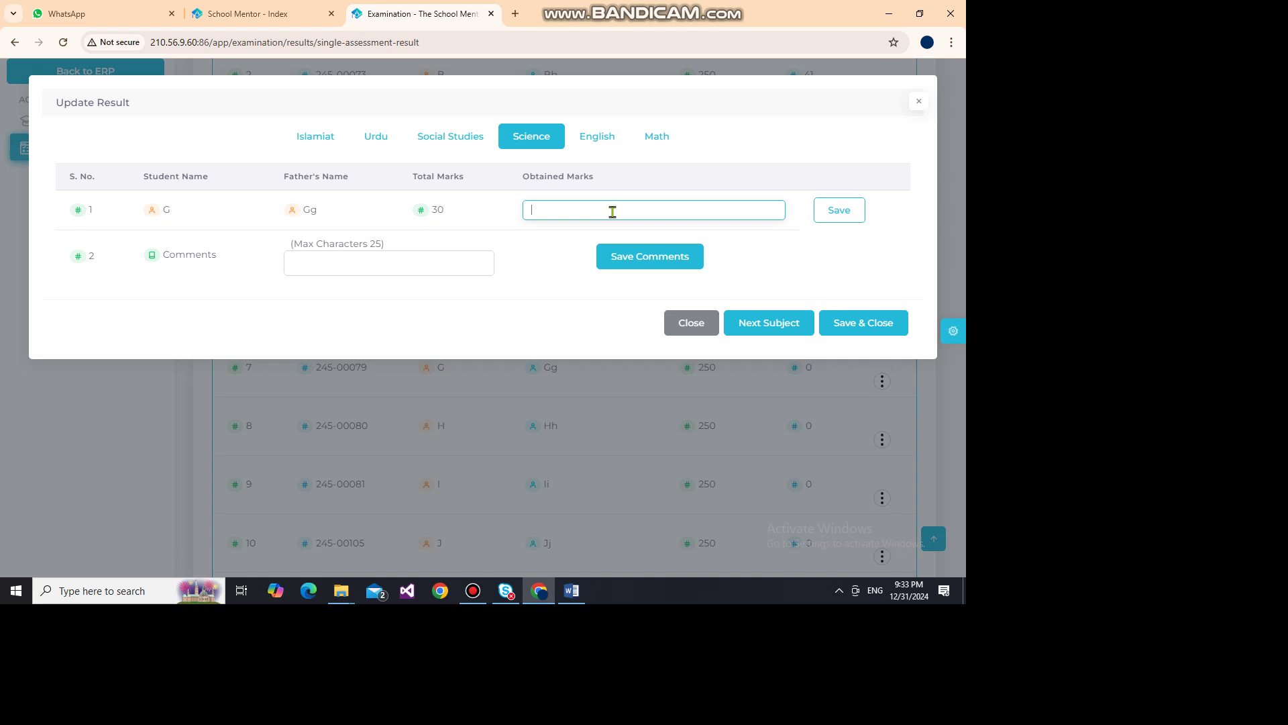
pyautogui.click(827, 210)
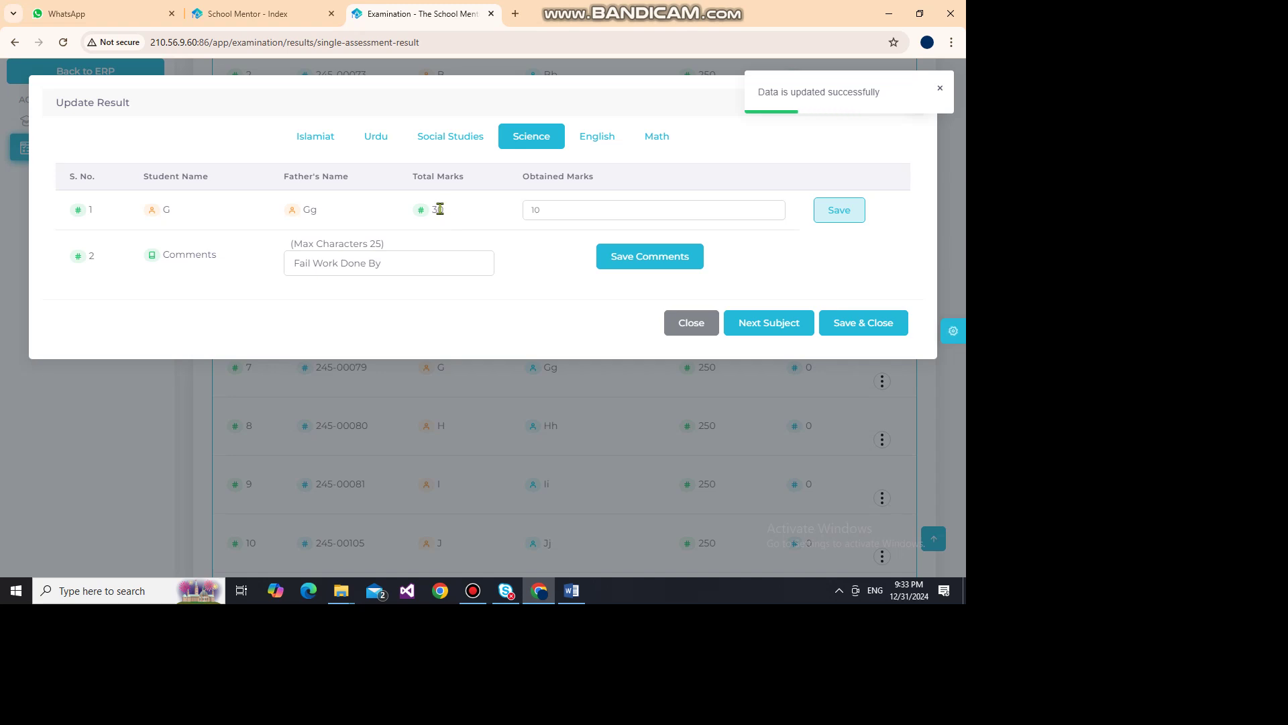
pyautogui.click(678, 259)
# - Enter 45 obtained marks for English, save the marks and comments, and advance to Math
pyautogui.click(759, 324)
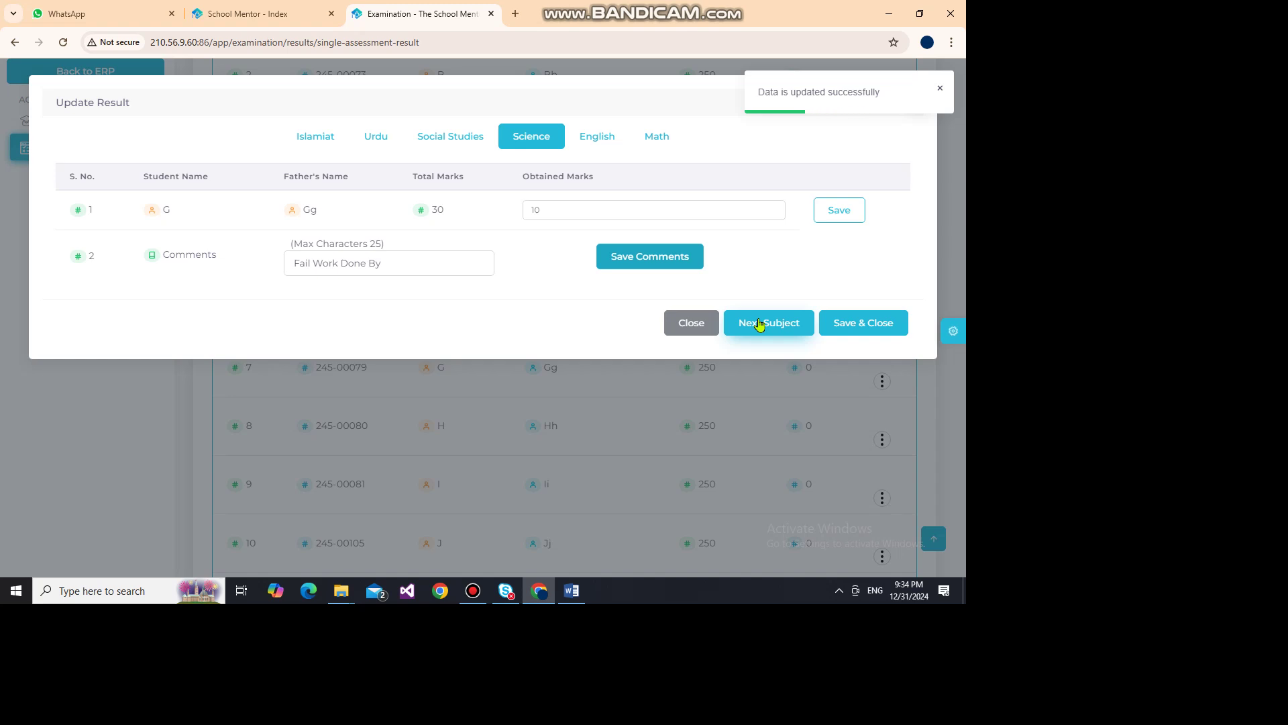
pyautogui.click(758, 325)
pyautogui.click(588, 206)
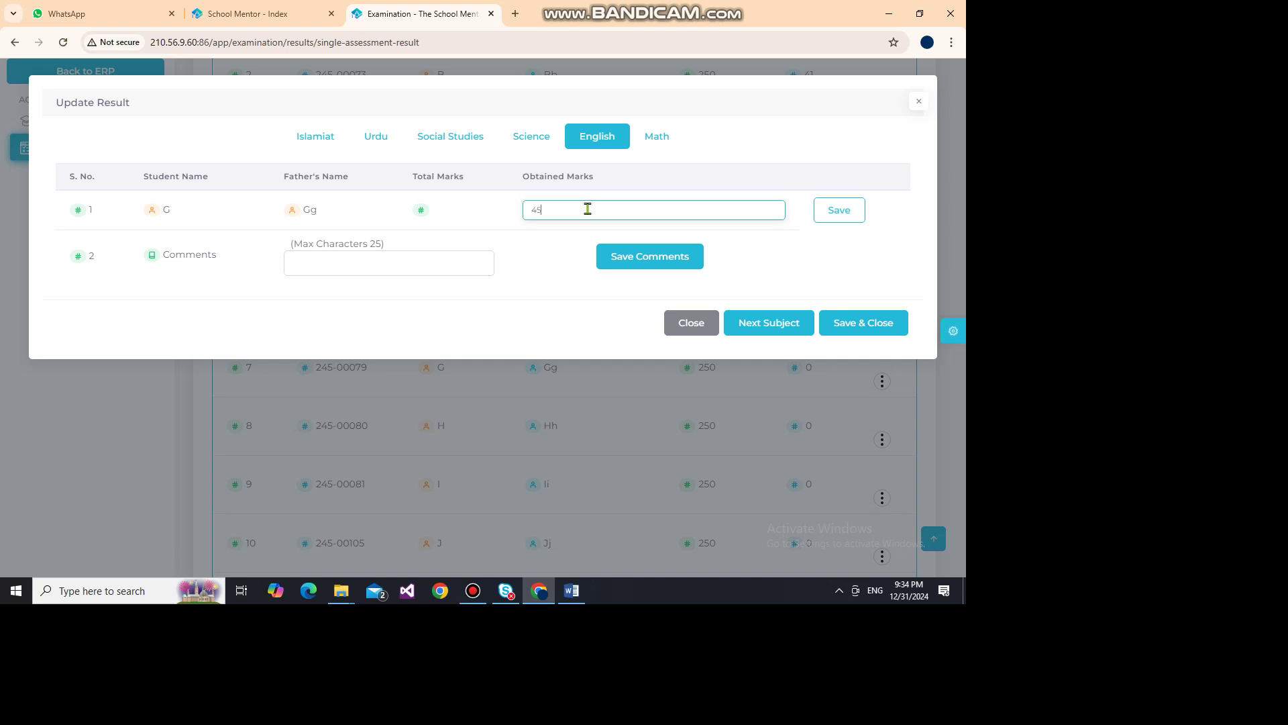
pyautogui.click(824, 213)
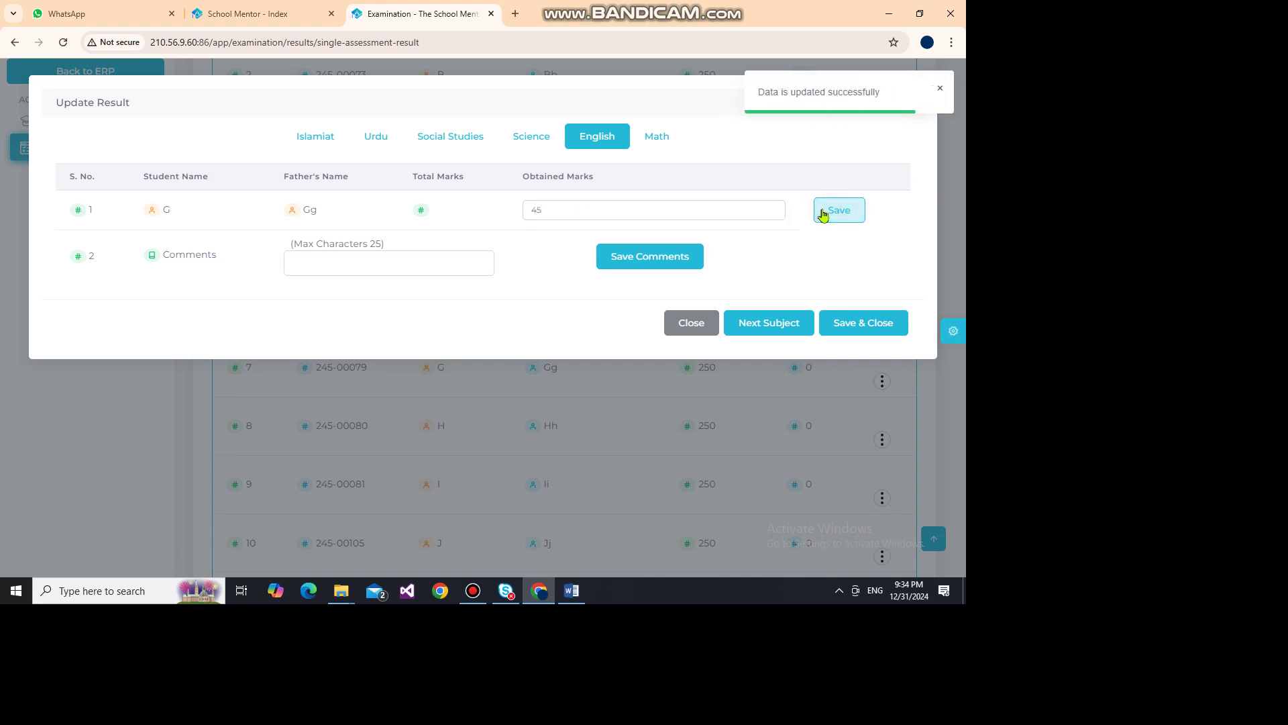
pyautogui.click(824, 214)
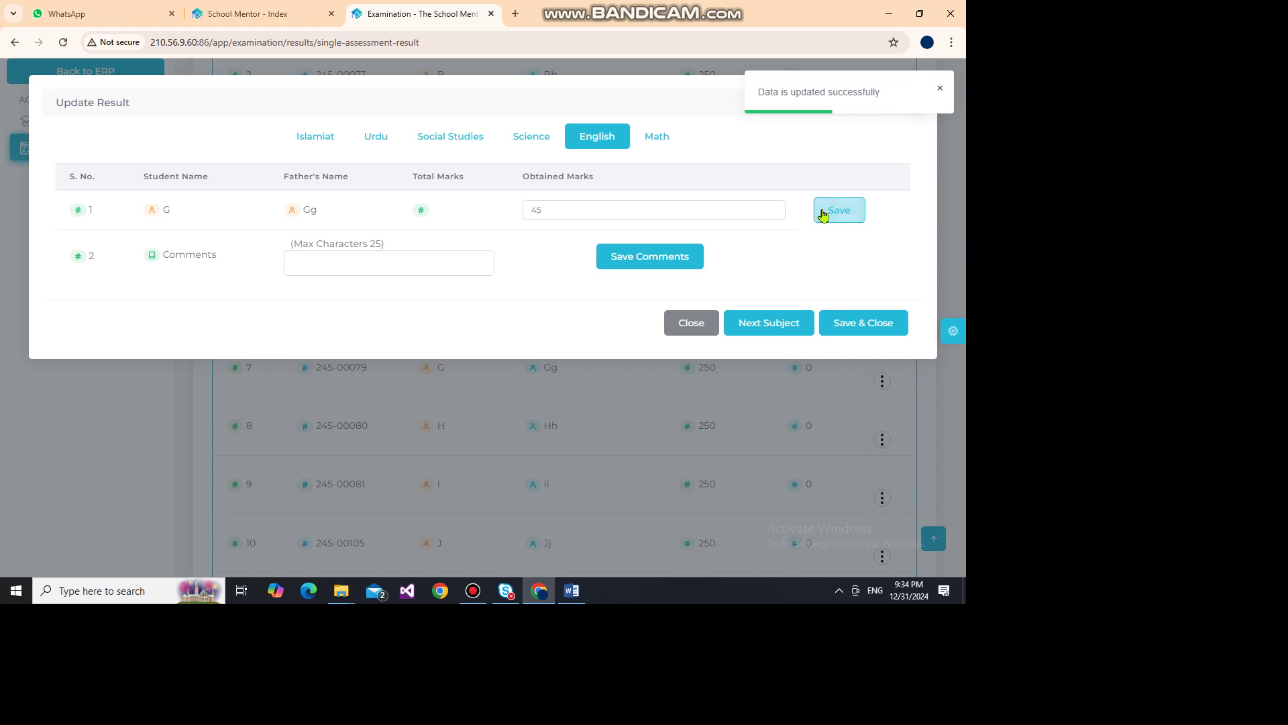
pyautogui.click(641, 263)
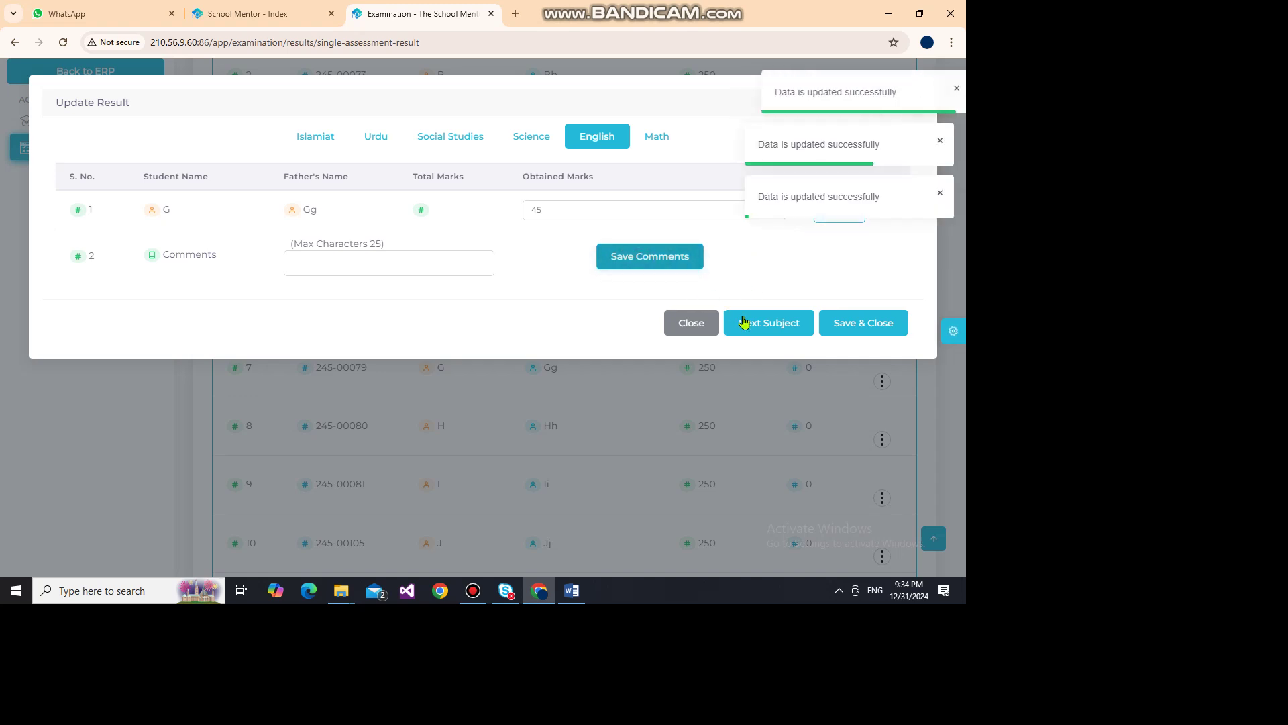
pyautogui.click(752, 324)
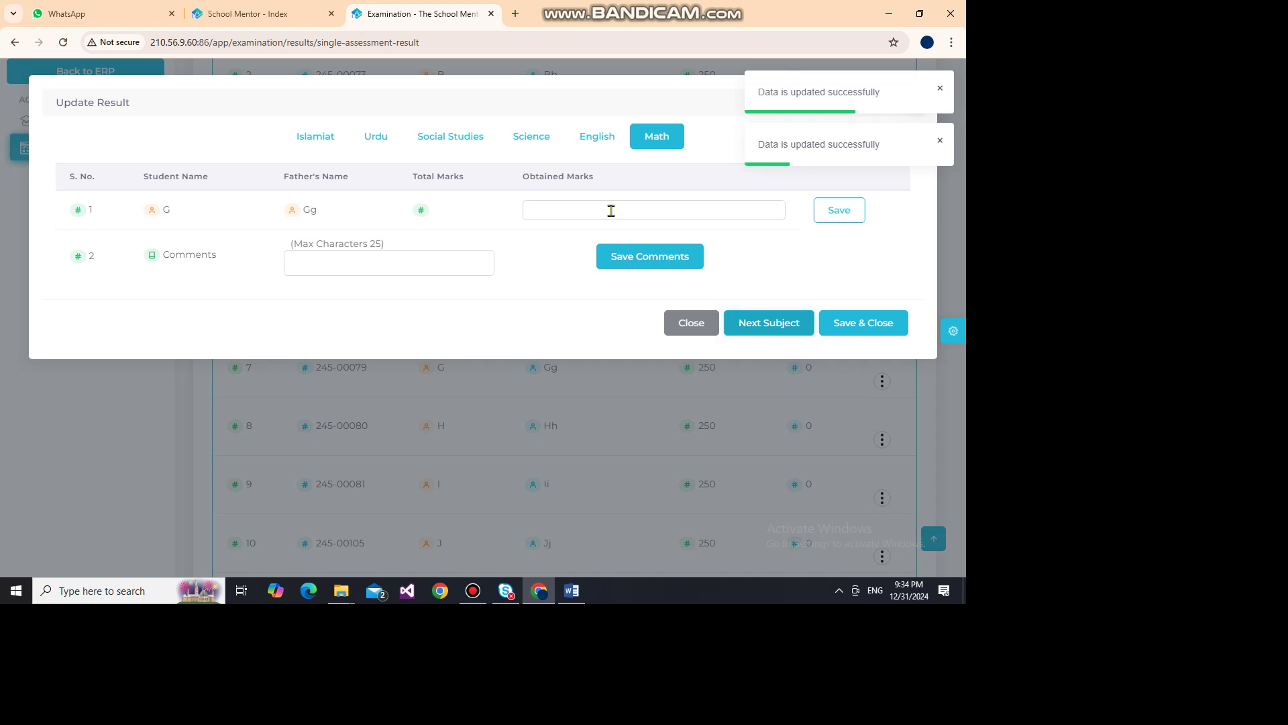
# - Enter and save 48 obtained marks for Math, and go back to the Islamiat entry
pyautogui.click(612, 211)
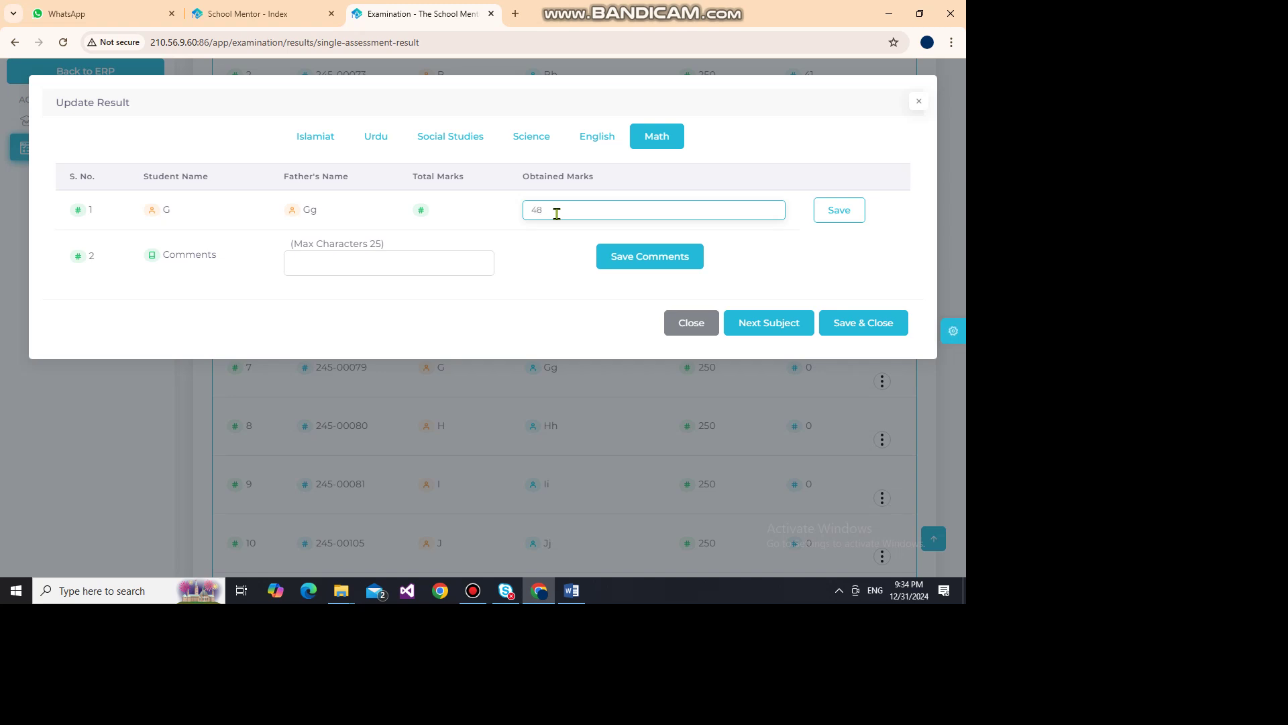
pyautogui.click(853, 218)
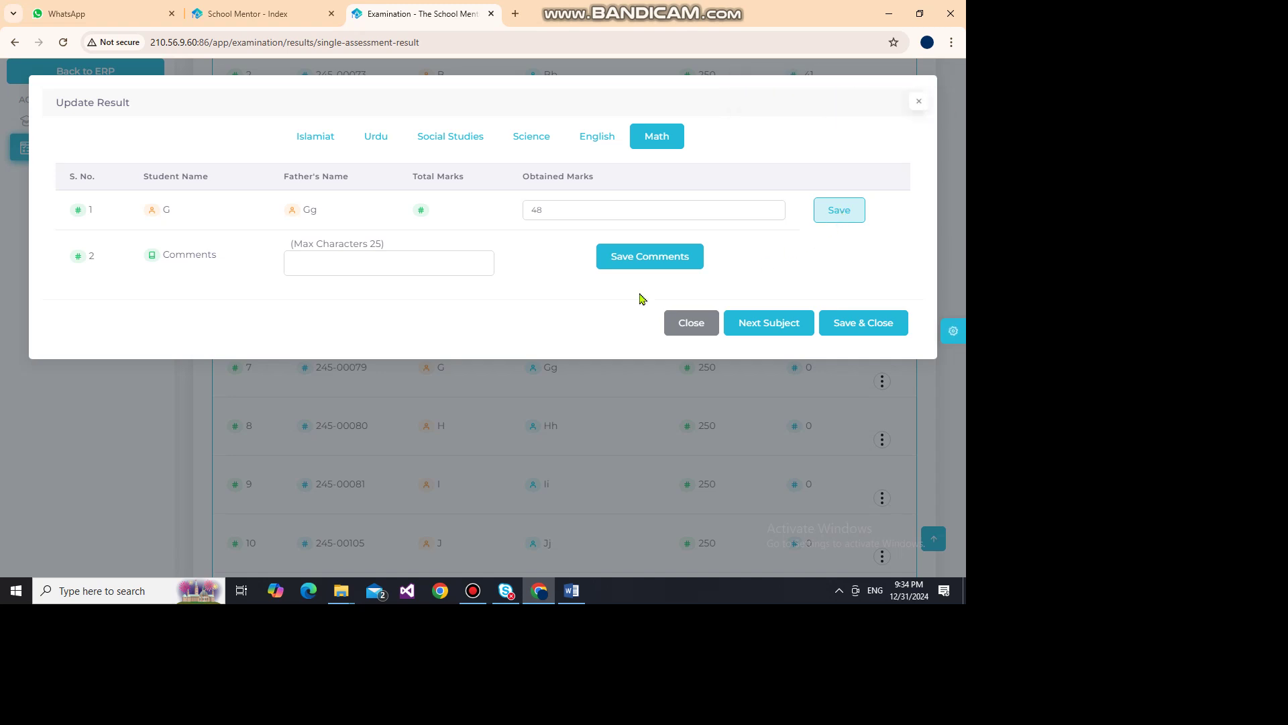
pyautogui.click(313, 142)
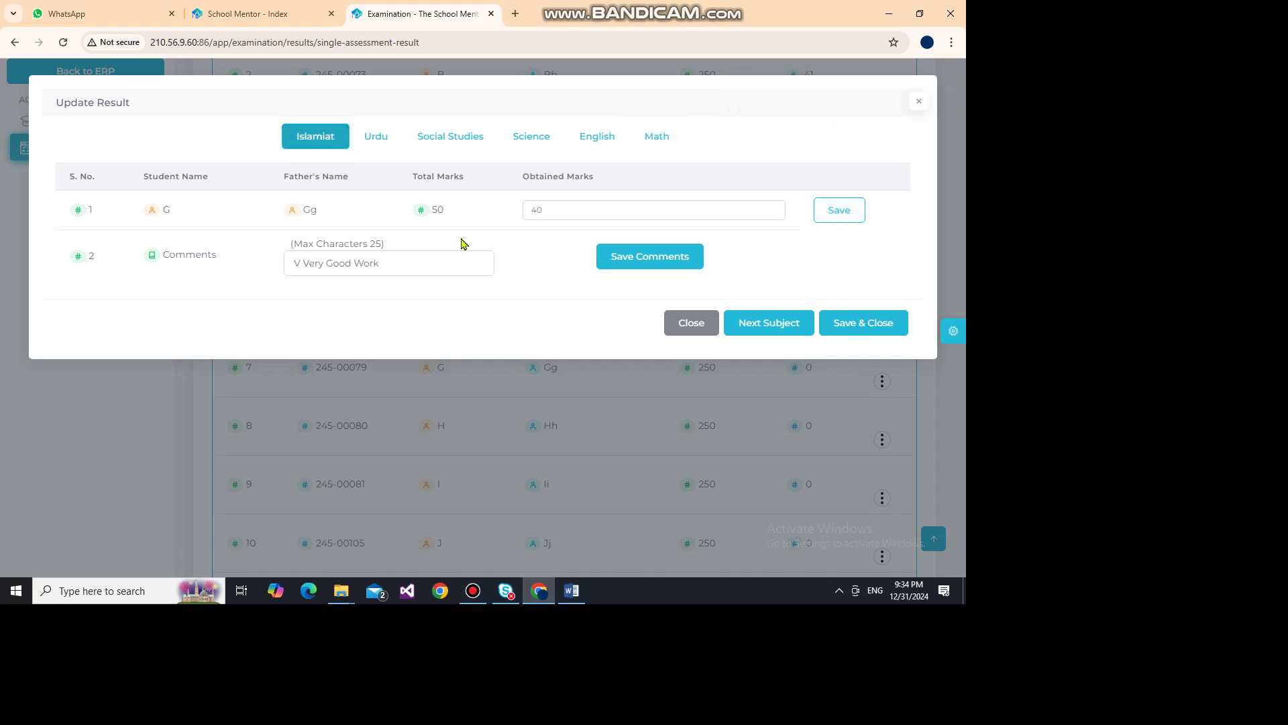
# - Revisit Urdu and Social Studies, saving the obtained marks and comments again for both subjects
pyautogui.click(376, 137)
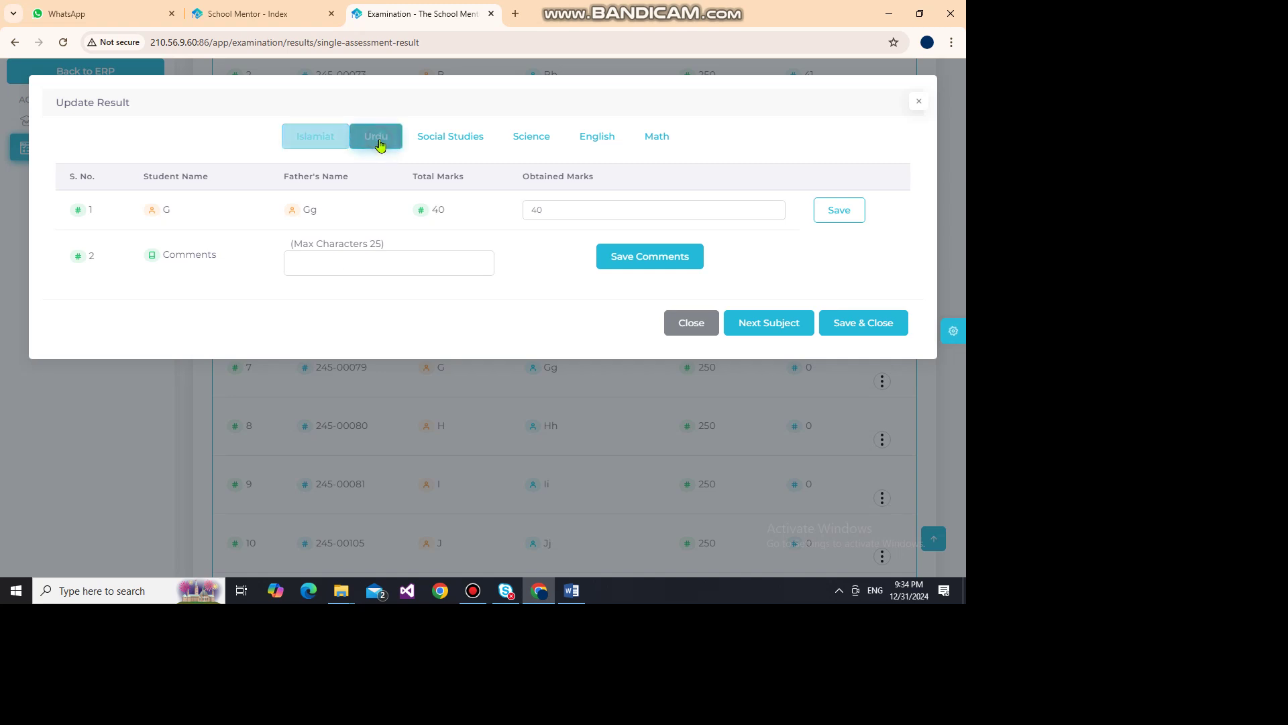
pyautogui.click(845, 208)
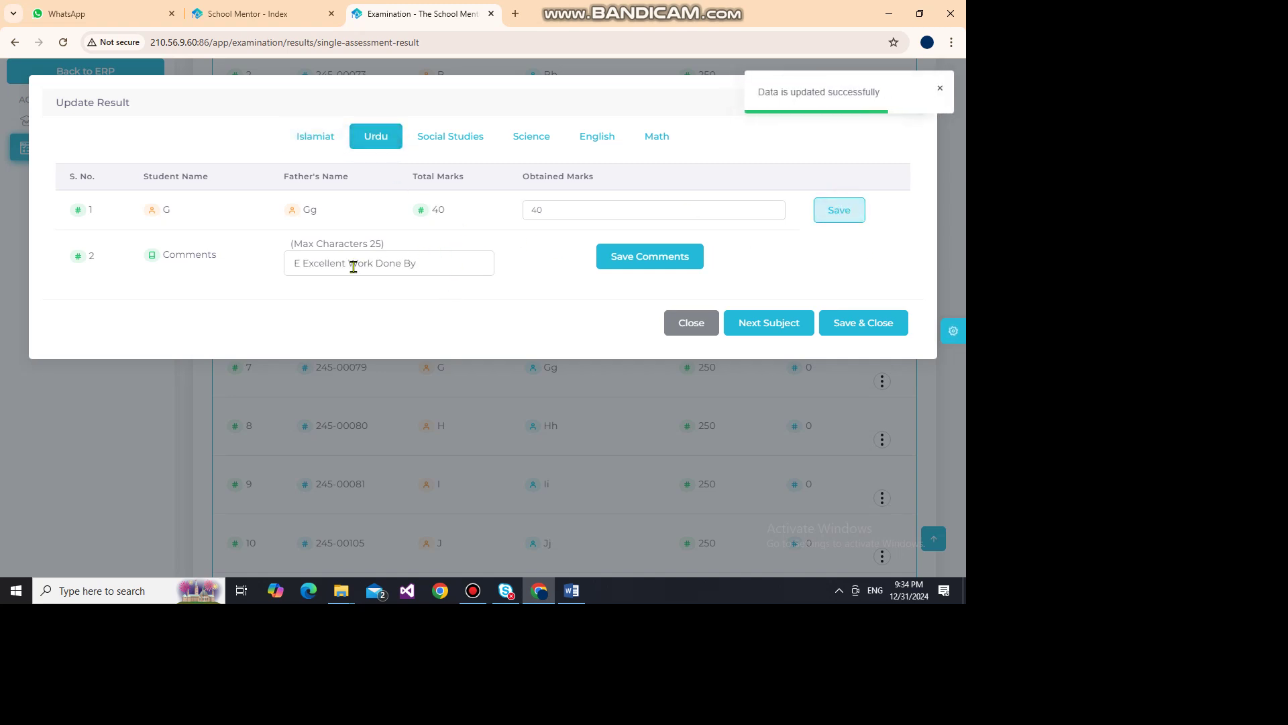
pyautogui.click(606, 271)
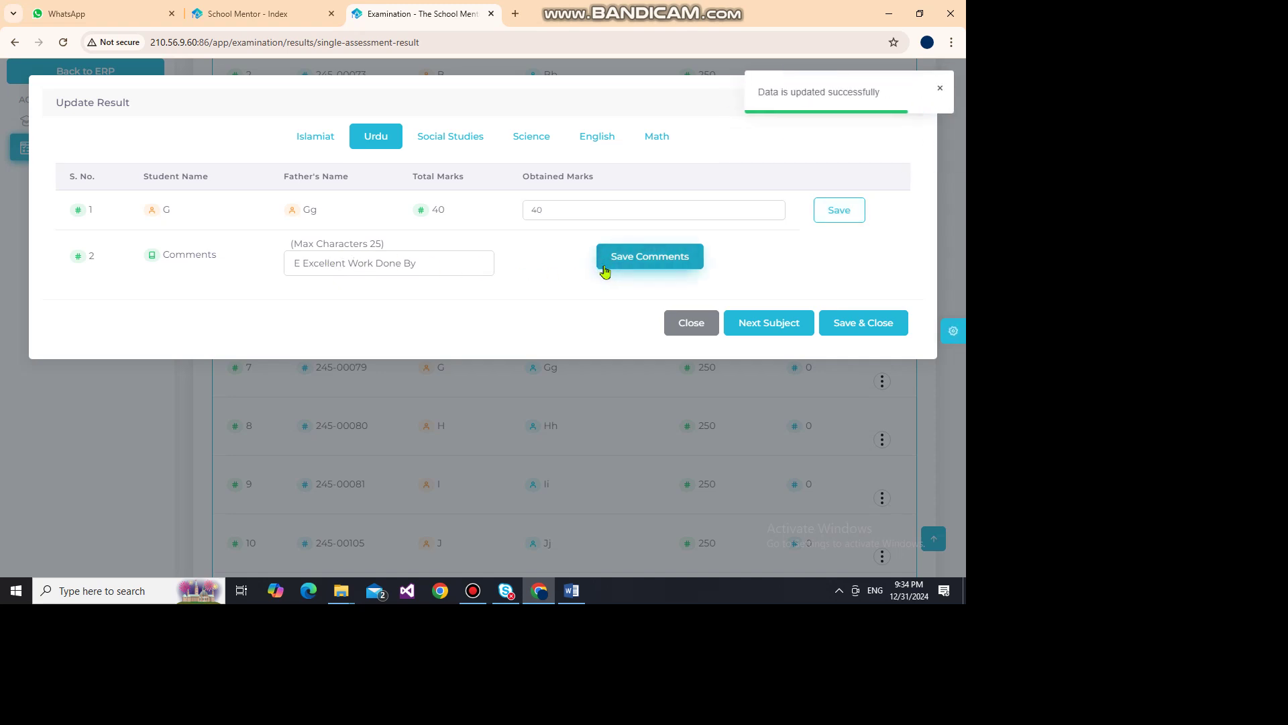
pyautogui.click(455, 139)
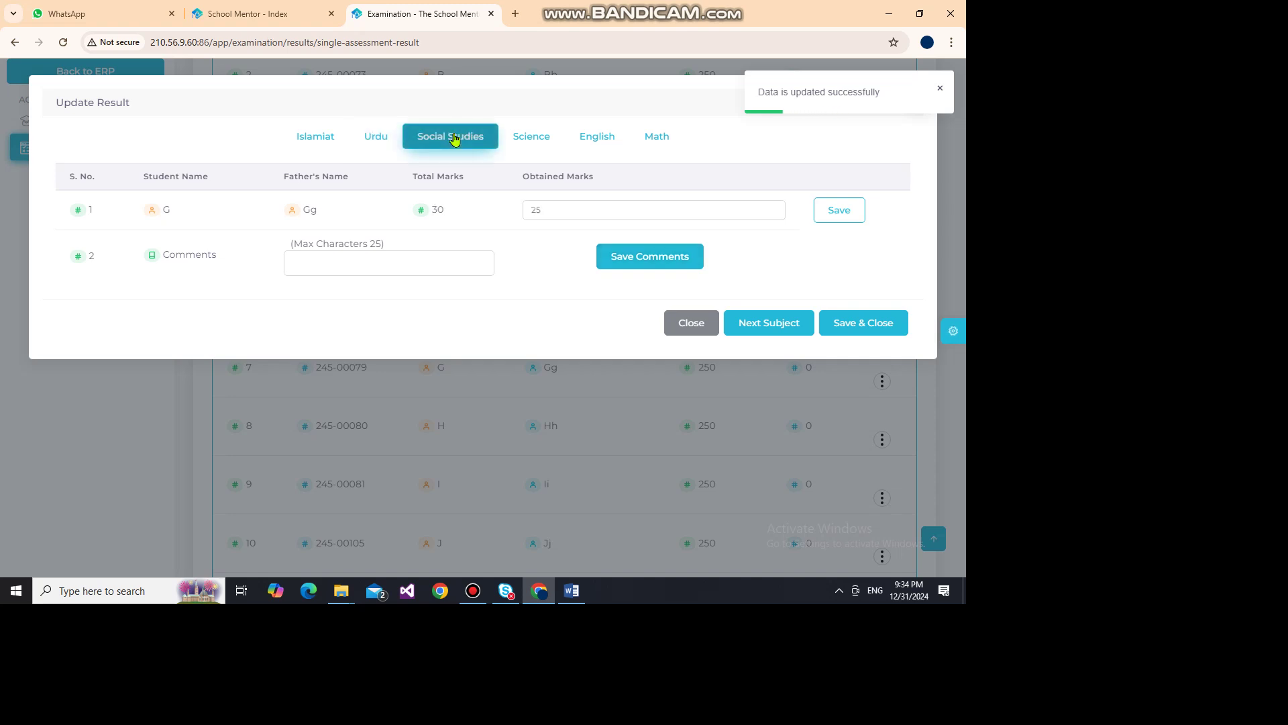
pyautogui.click(849, 219)
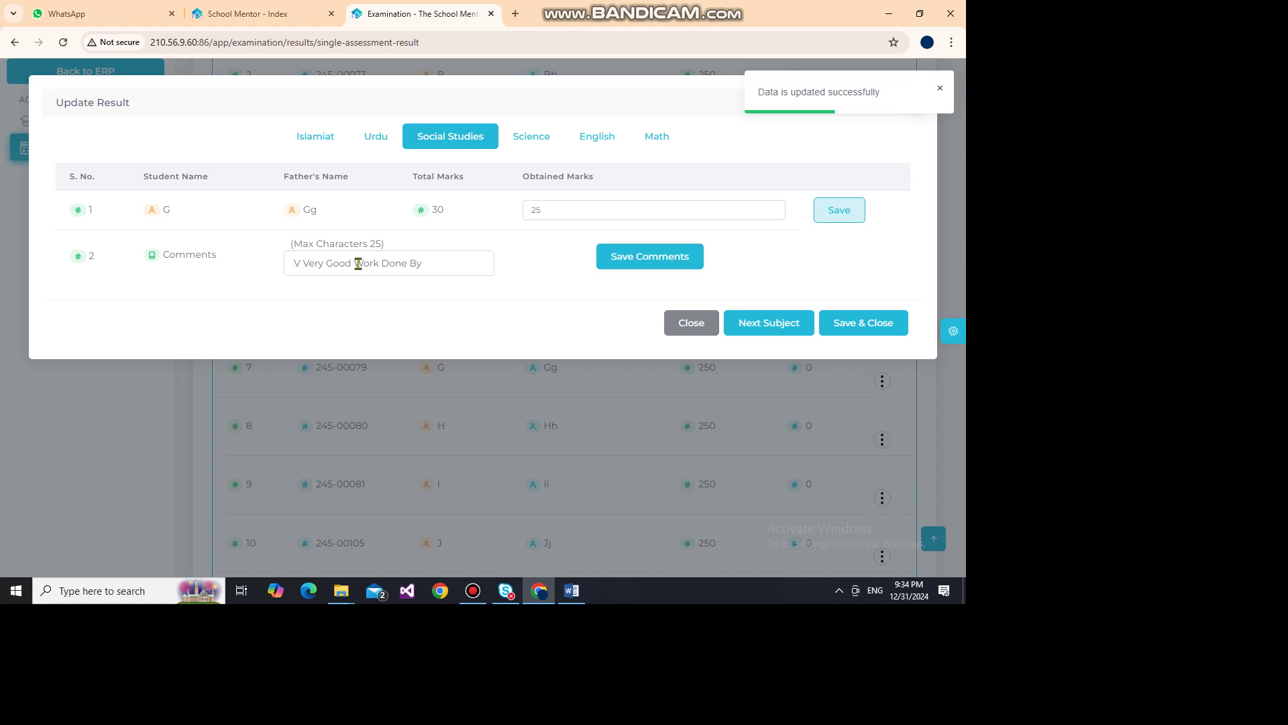
pyautogui.click(684, 263)
# - Check the Science entry, save the English and Math marks again, and save and close the result update
pyautogui.click(534, 138)
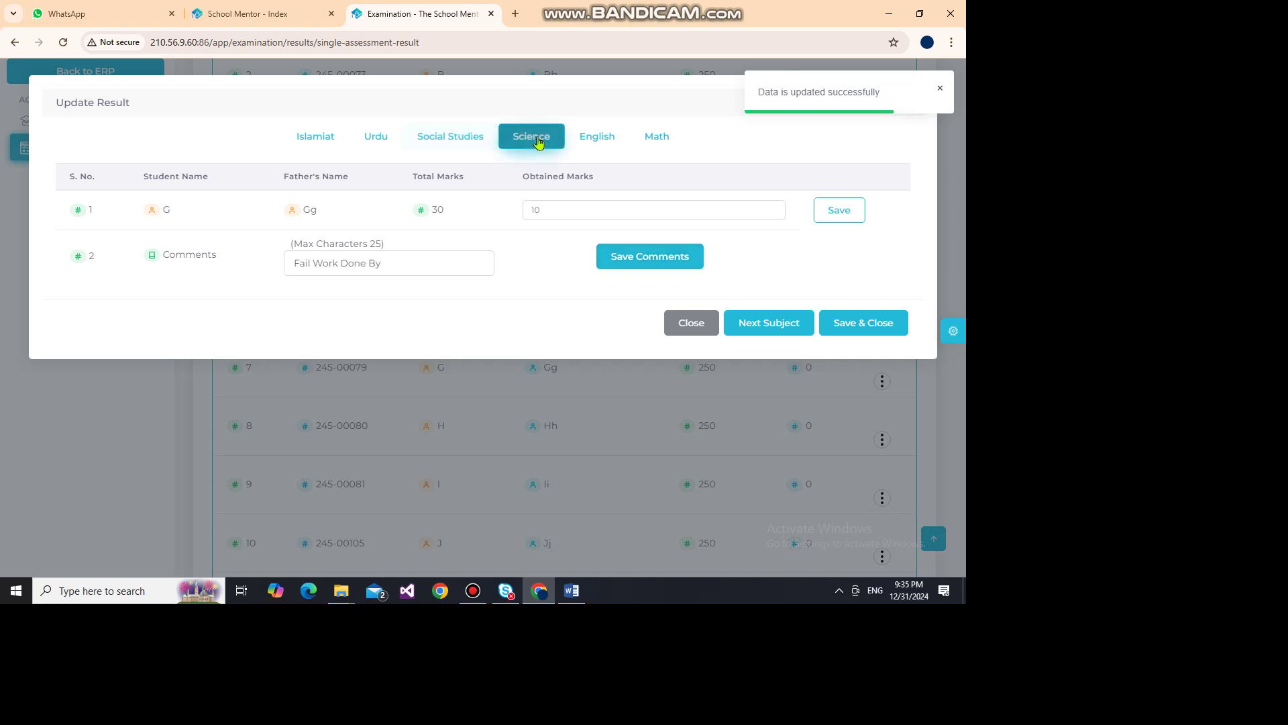
pyautogui.click(588, 140)
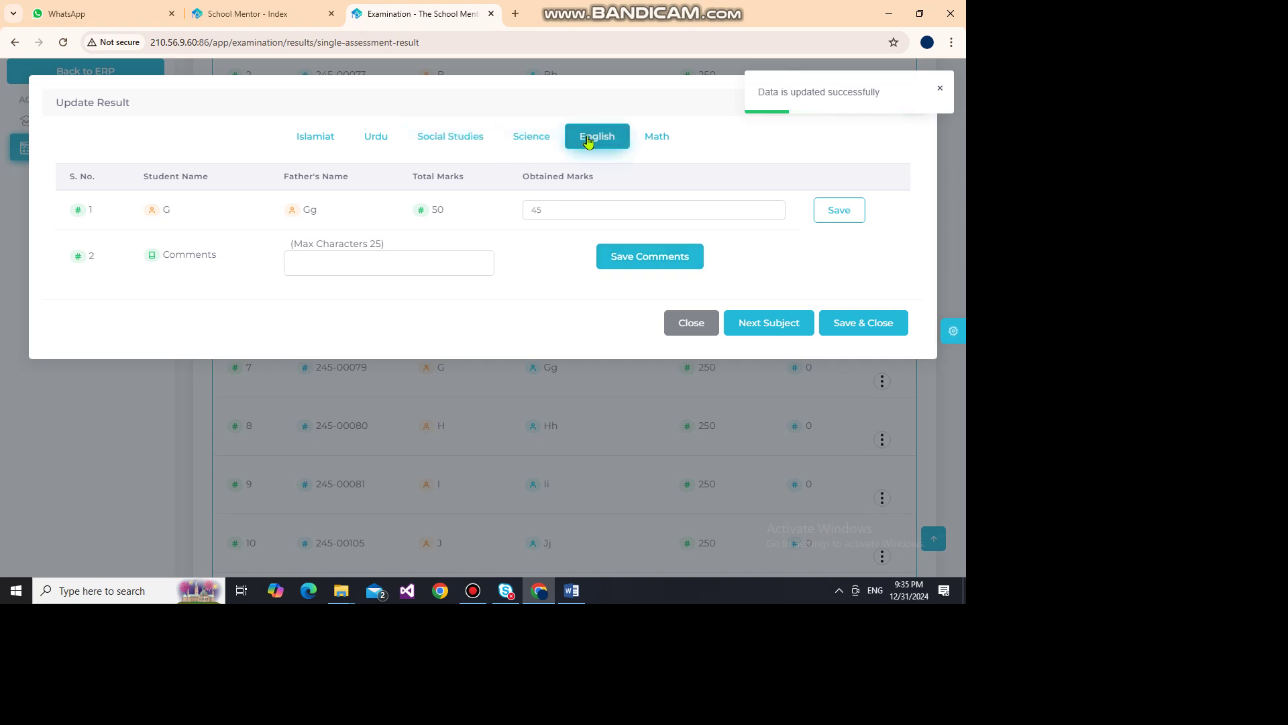
pyautogui.click(856, 212)
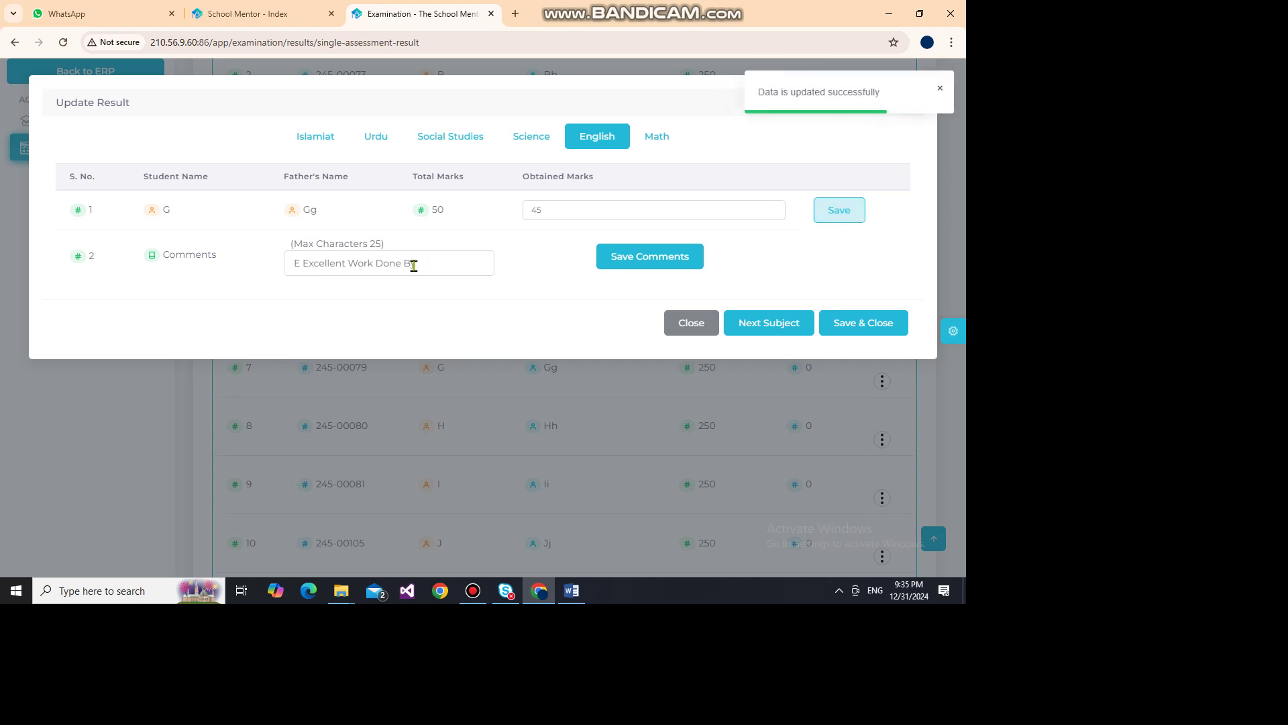
pyautogui.click(665, 138)
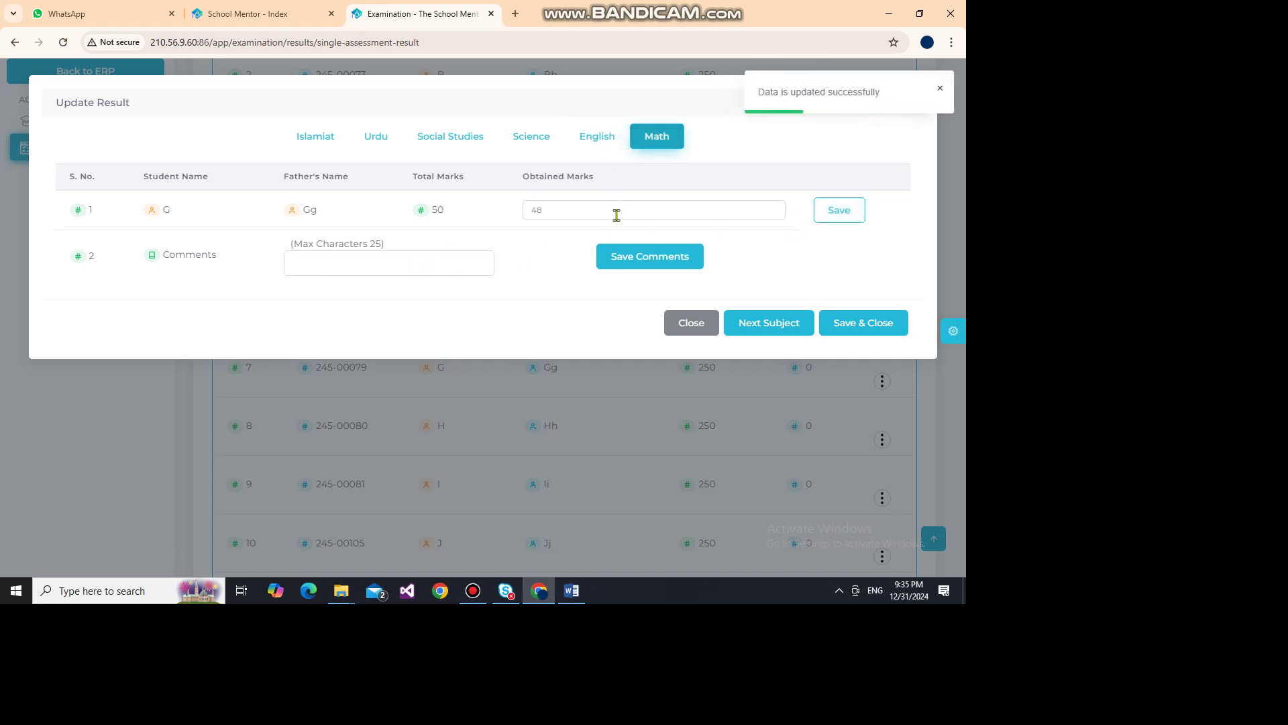
pyautogui.click(832, 211)
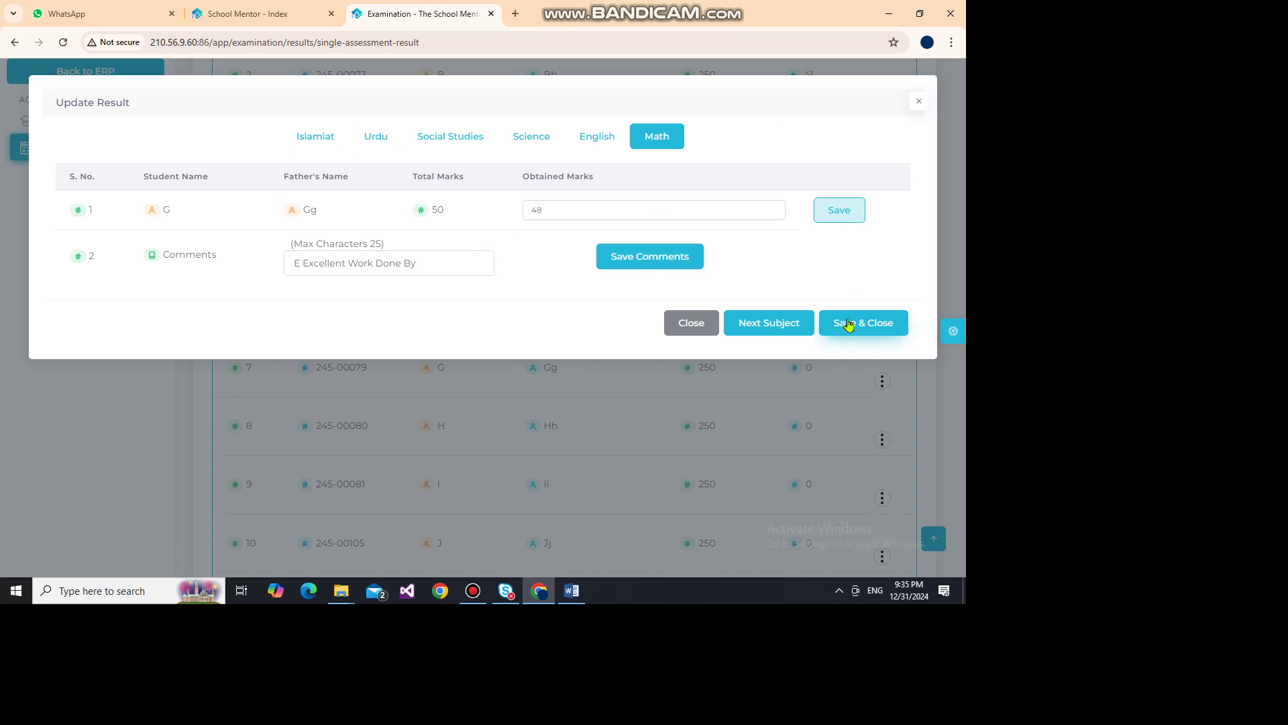
pyautogui.click(847, 324)
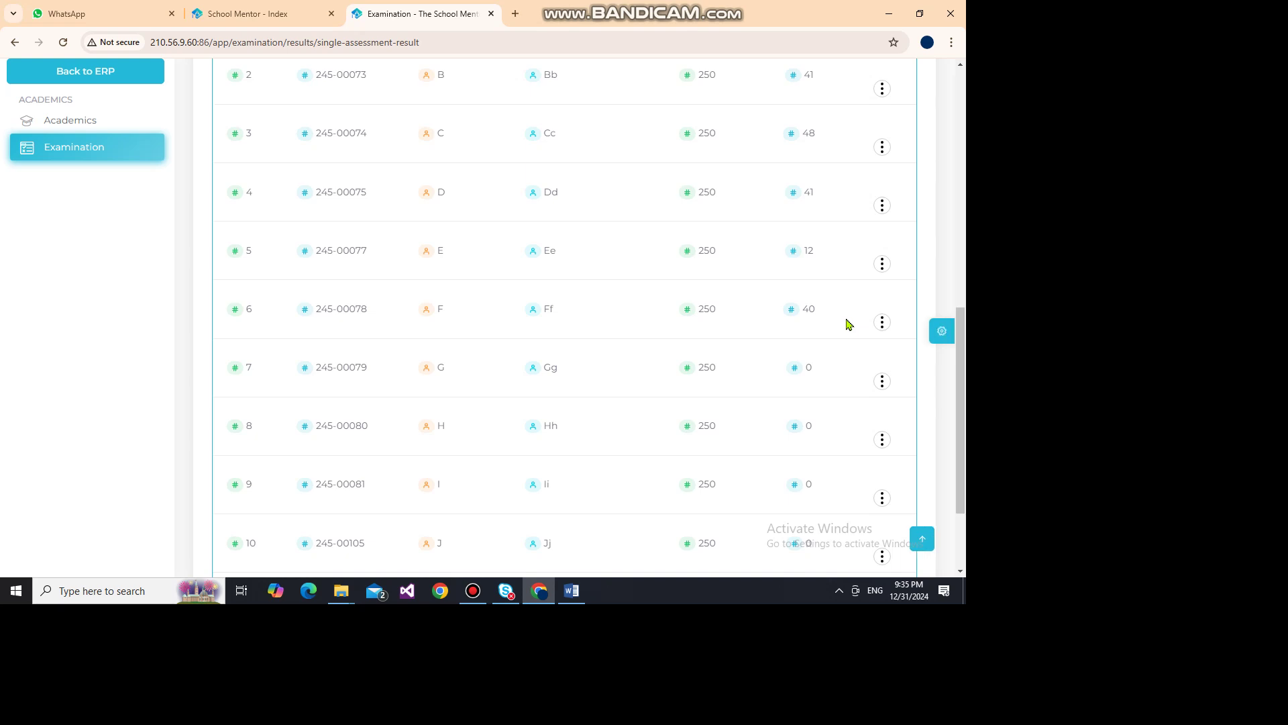
# - Reload the results page, fetch the 1st term Mid Term 1 results, and open the actions for Class III's seventh student
pyautogui.moveTo(960, 416); pyautogui.dragTo(963, 316)
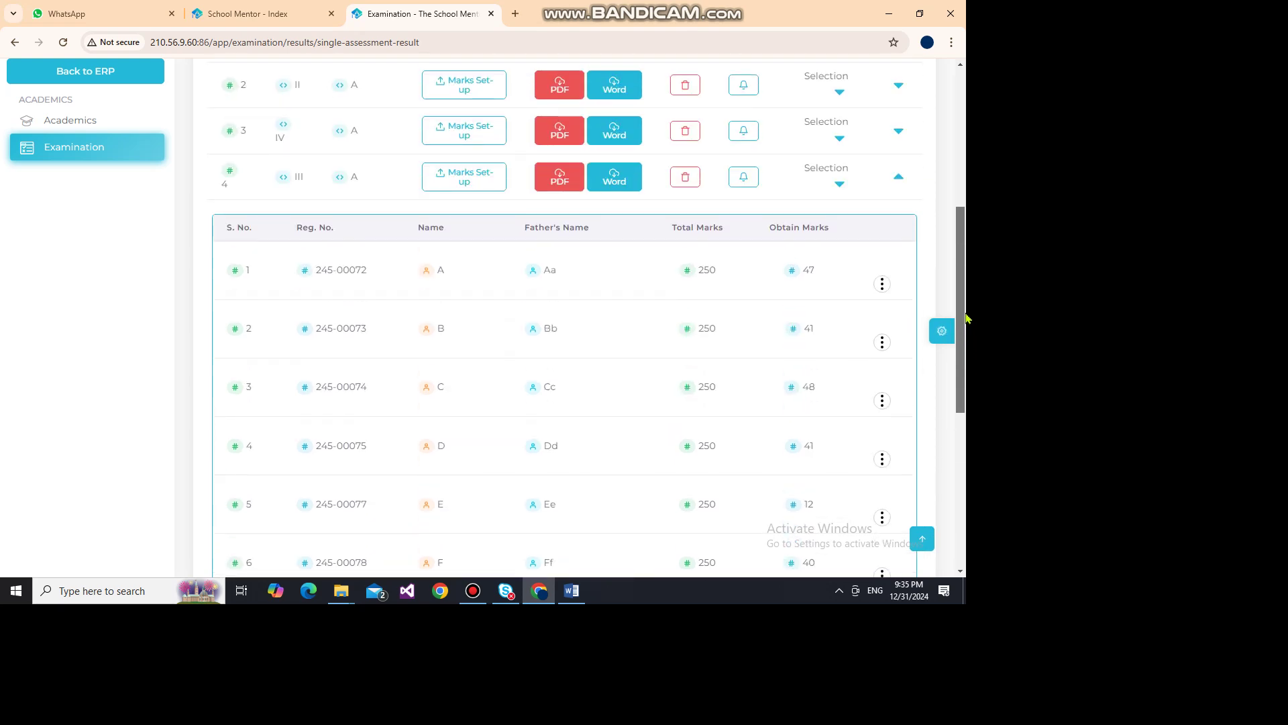
pyautogui.click(63, 43)
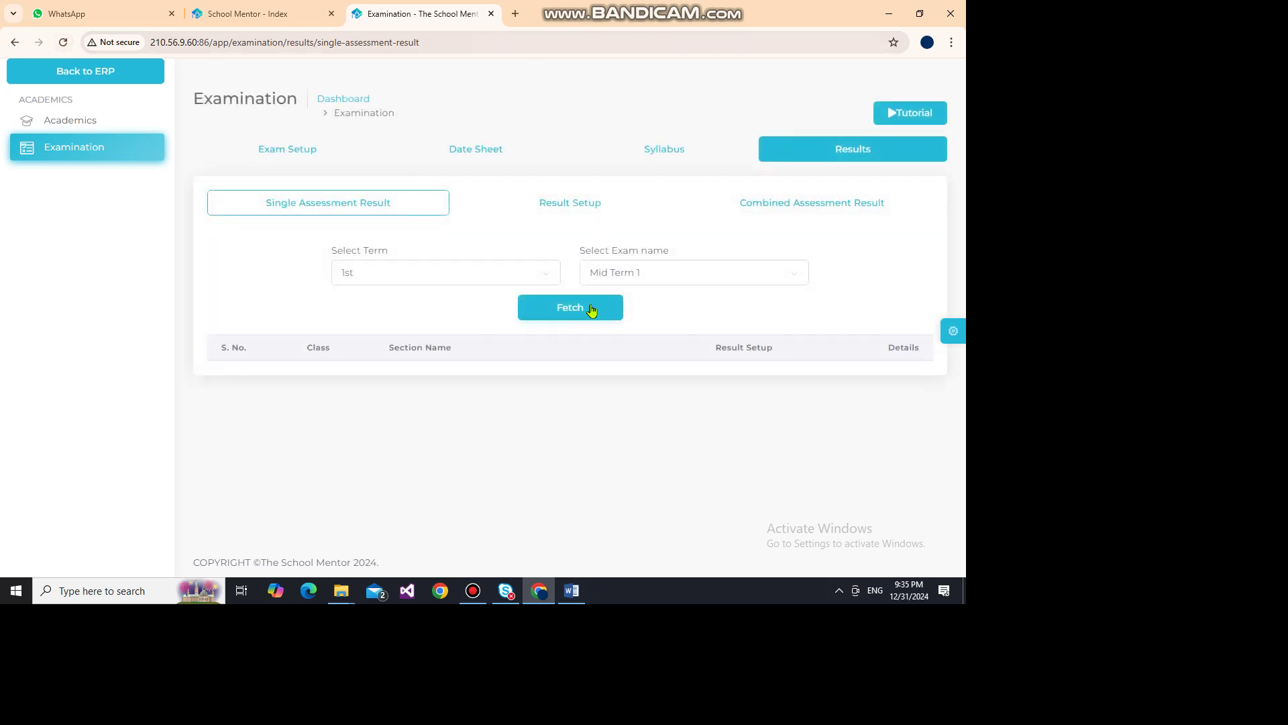
pyautogui.click(589, 308)
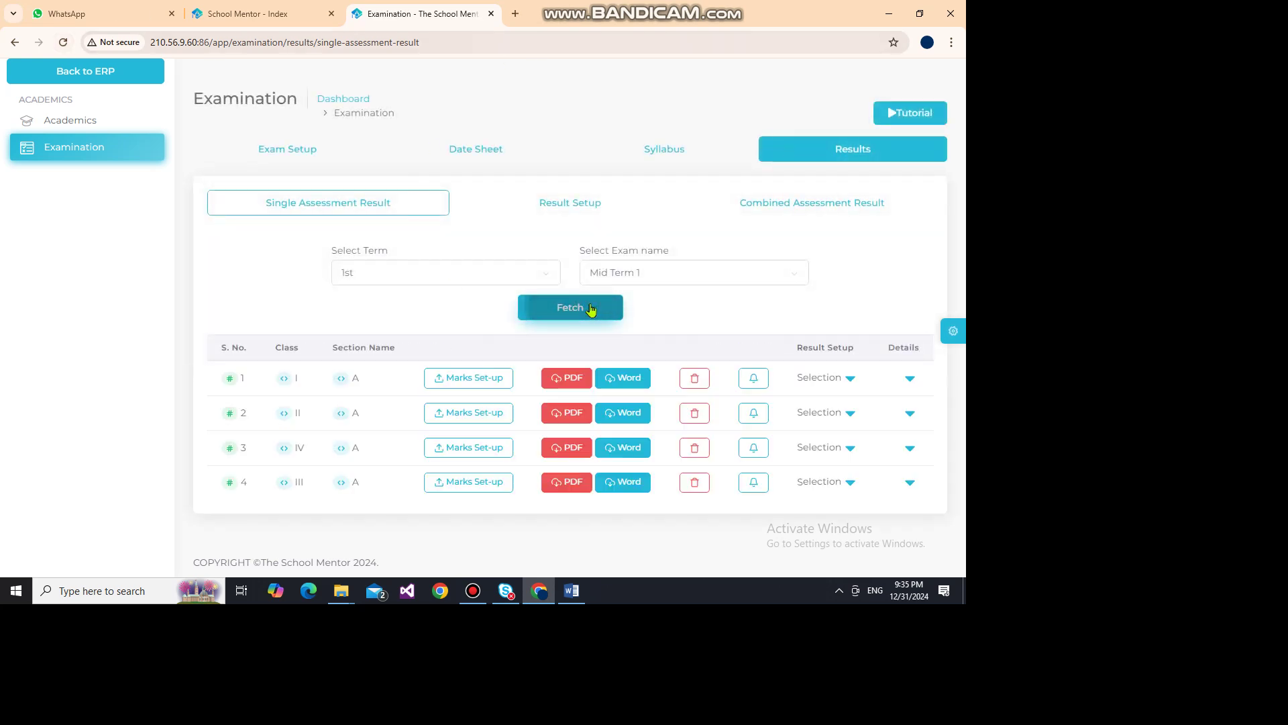
pyautogui.click(908, 487)
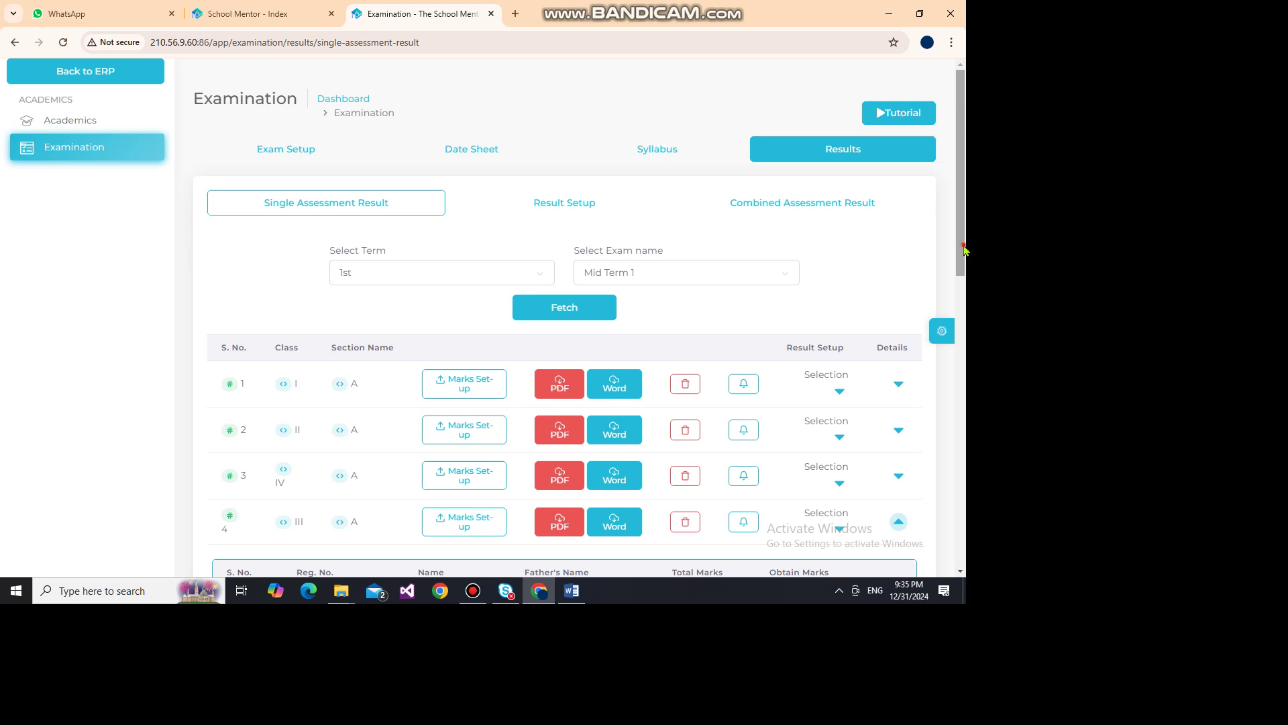
pyautogui.moveTo(964, 249); pyautogui.dragTo(960, 494)
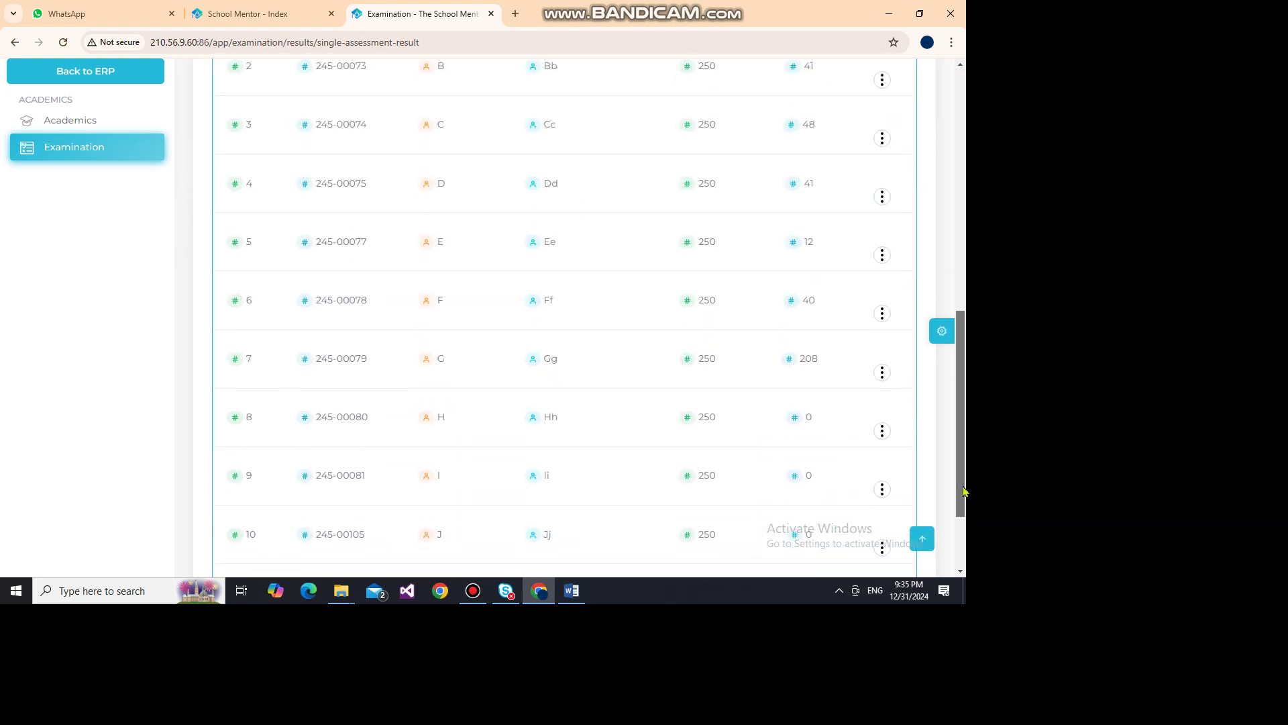
pyautogui.click(883, 375)
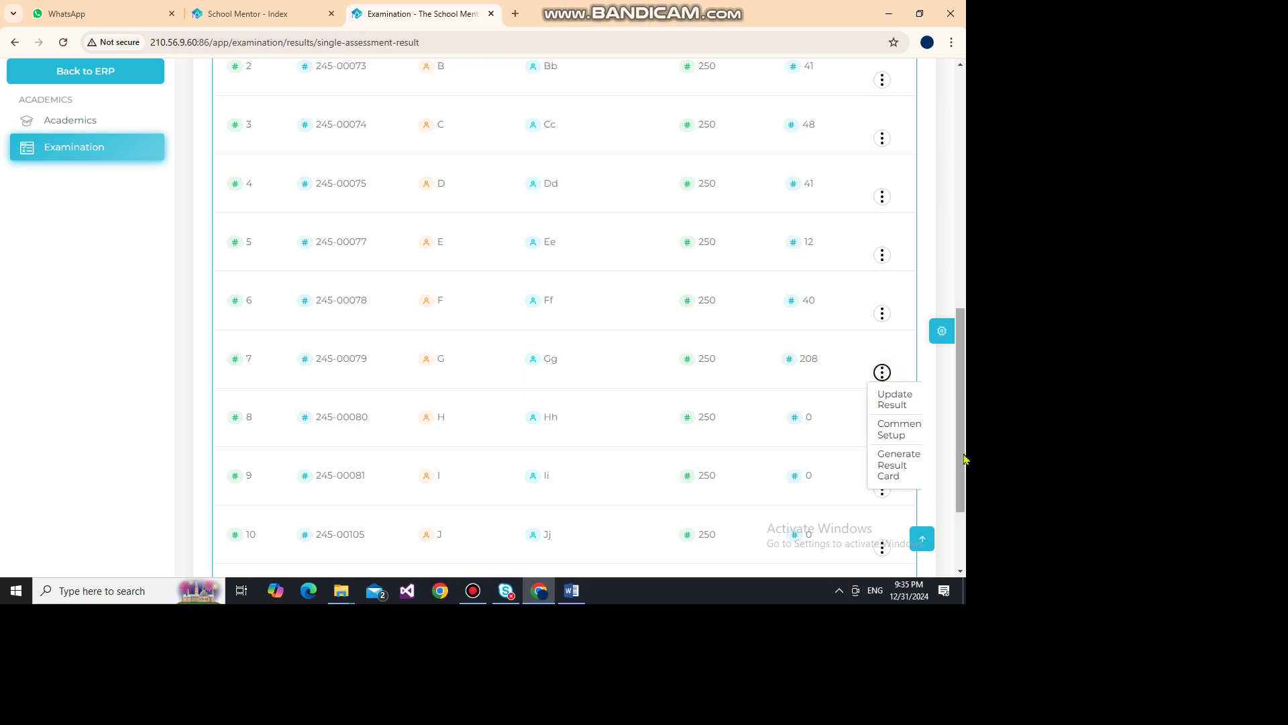
# - Include remarks, final remarks, overall grade, overall percentage, section rank, and the Developer and Owner signatures in Class III's result setup
pyautogui.moveTo(962, 470); pyautogui.dragTo(967, 334)
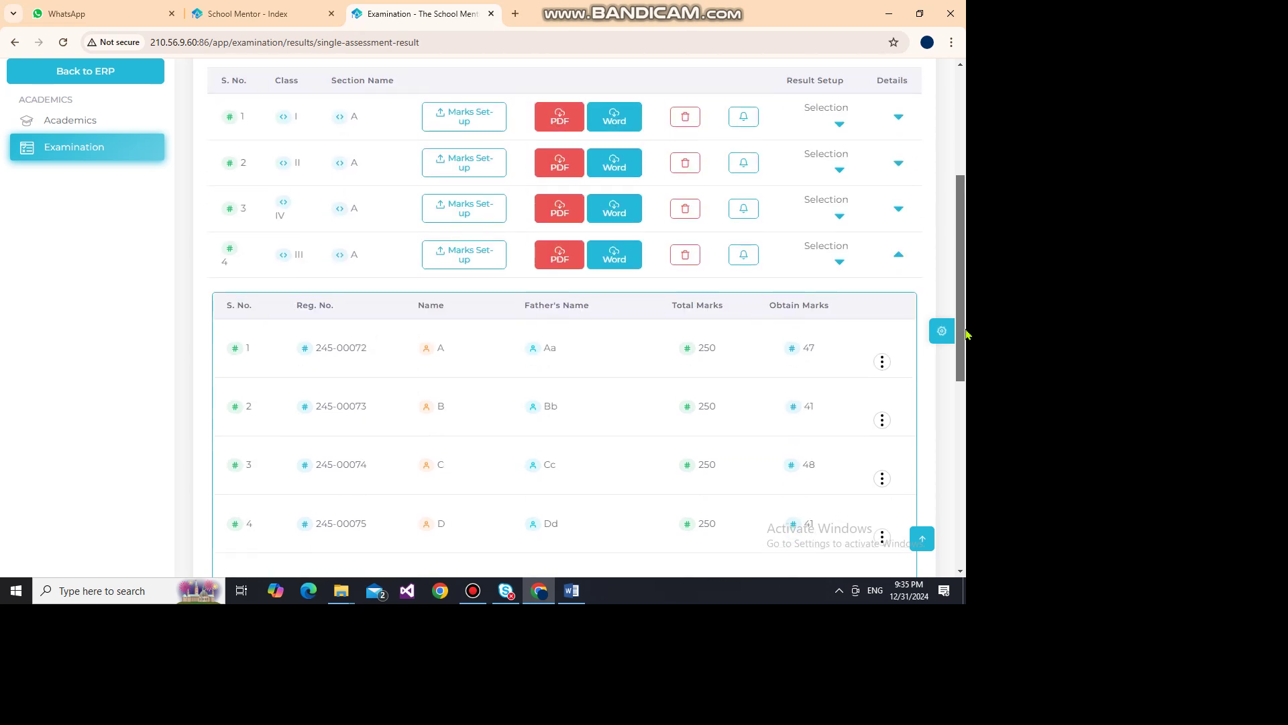
pyautogui.click(840, 263)
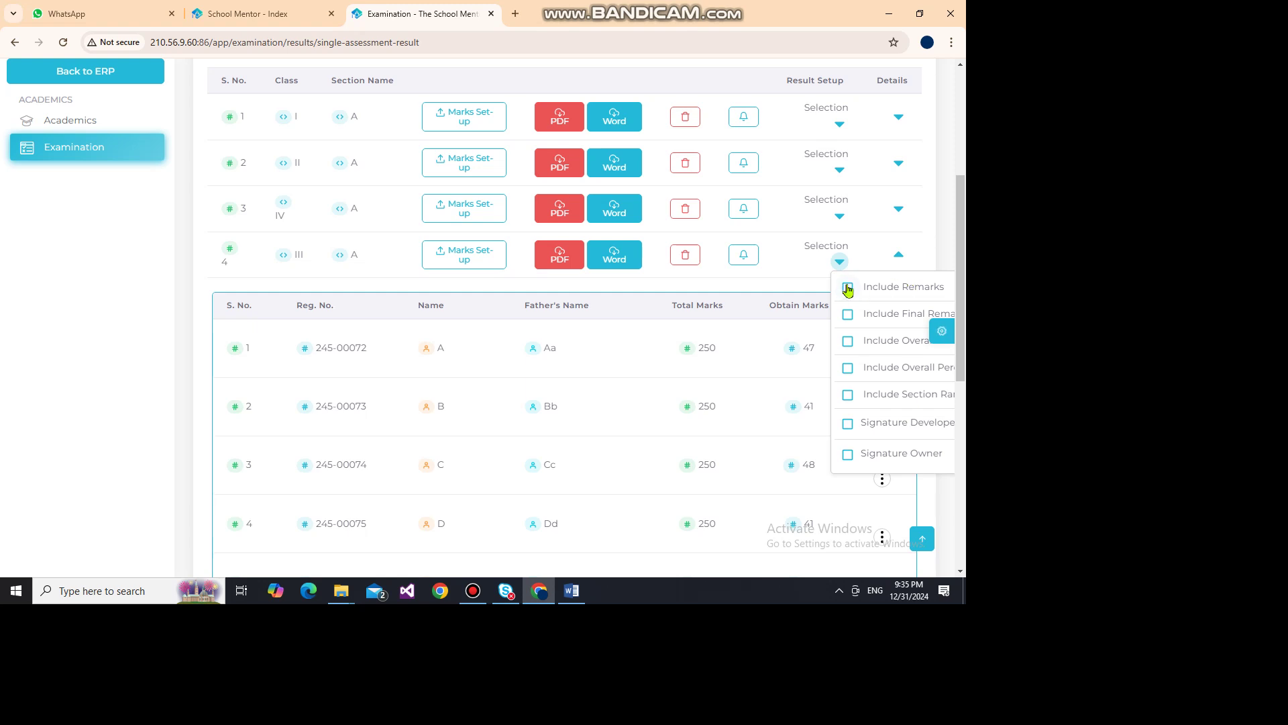
pyautogui.click(847, 289)
pyautogui.click(848, 315)
pyautogui.click(848, 341)
pyautogui.click(848, 368)
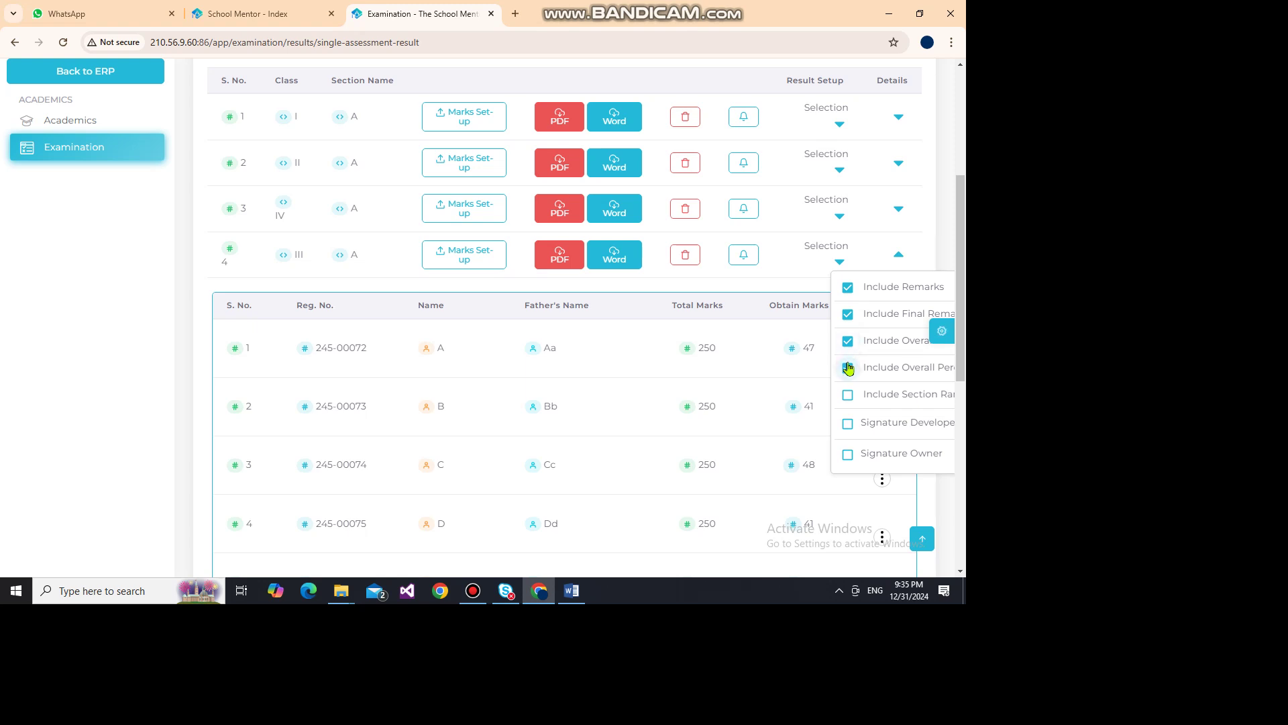
pyautogui.click(847, 399)
pyautogui.click(846, 426)
pyautogui.click(848, 455)
# - Generate the result card for Class III's seventh student and review it down to the signatures
pyautogui.moveTo(965, 257); pyautogui.dragTo(964, 421)
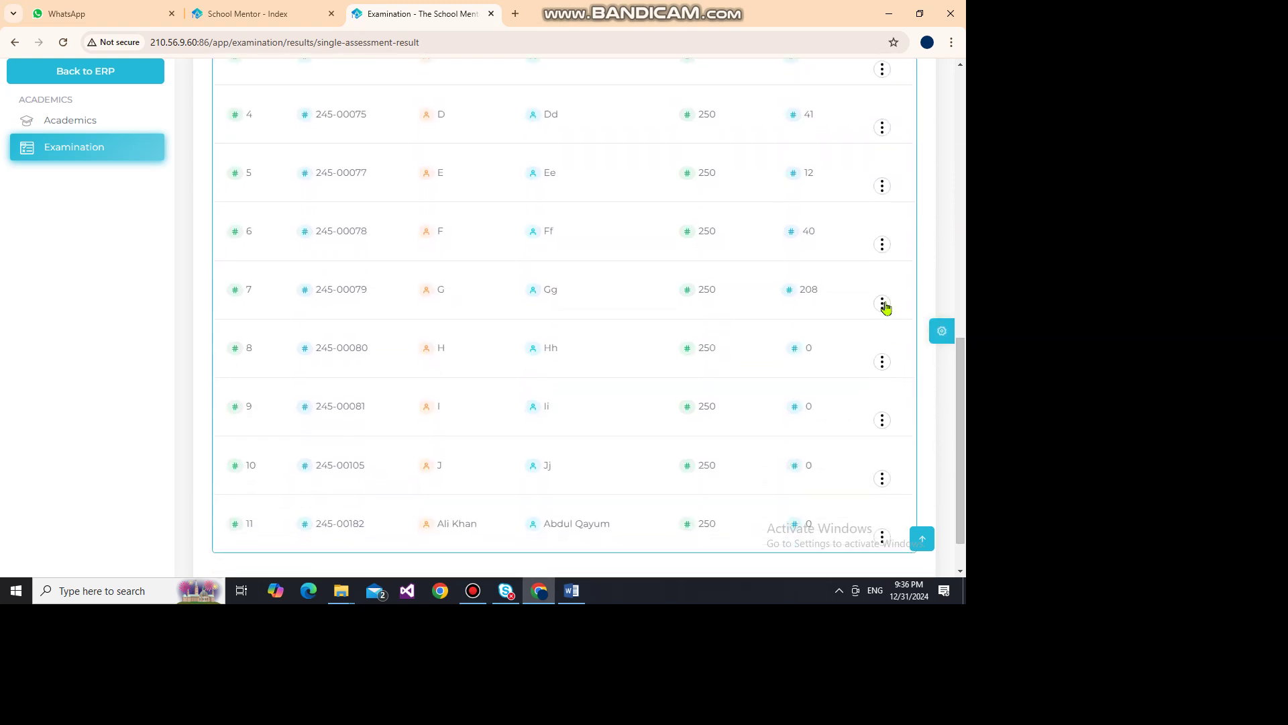
pyautogui.click(883, 305)
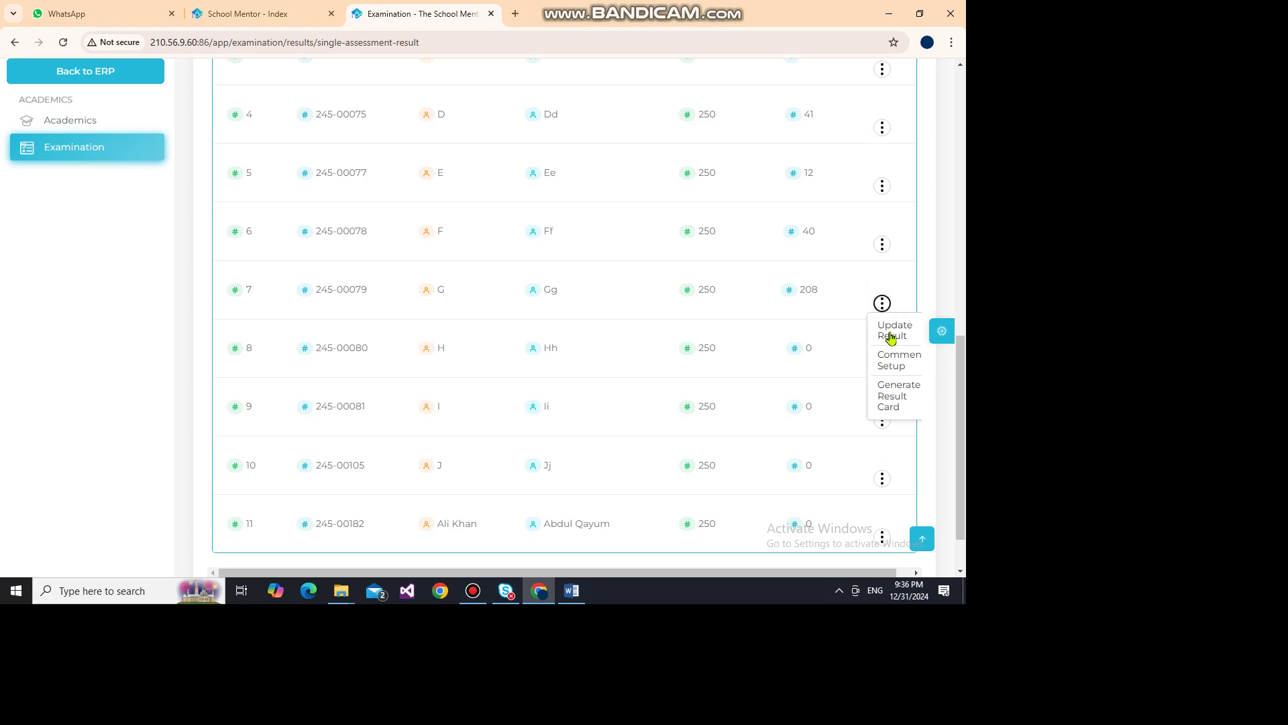
pyautogui.click(891, 394)
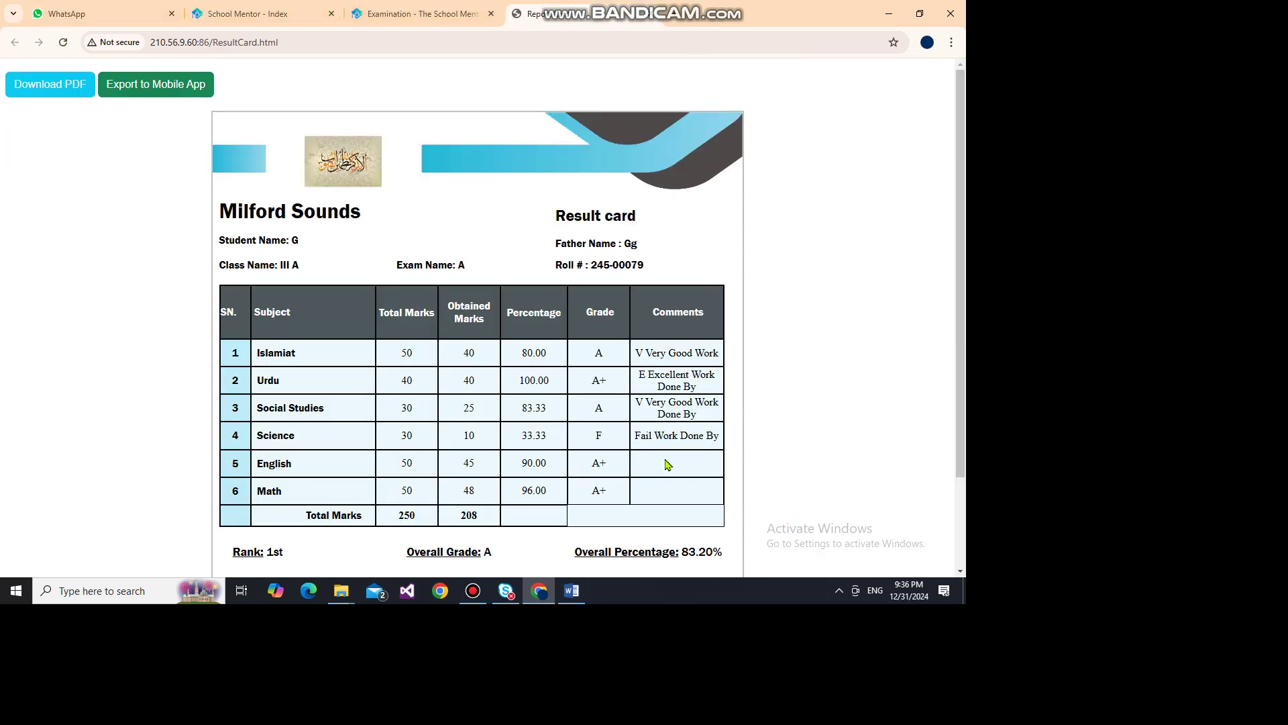
pyautogui.moveTo(960, 357); pyautogui.dragTo(946, 478)
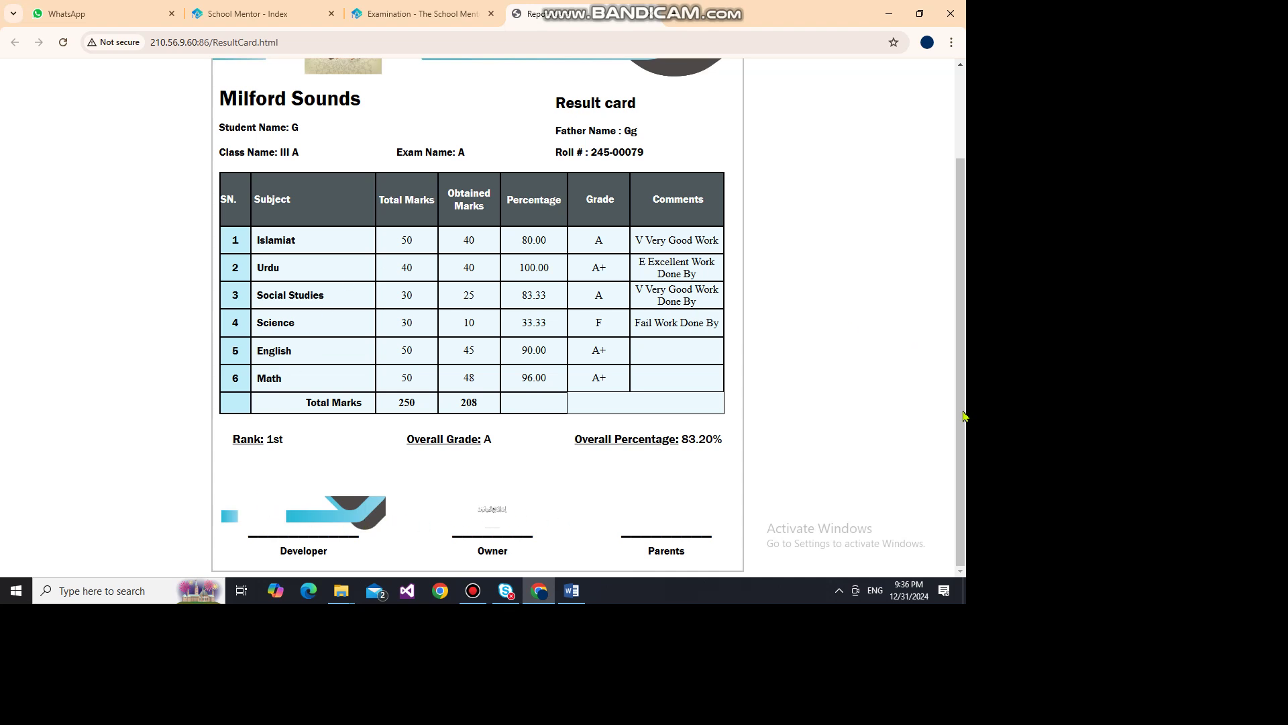
pyautogui.scroll(2, 963, 416)
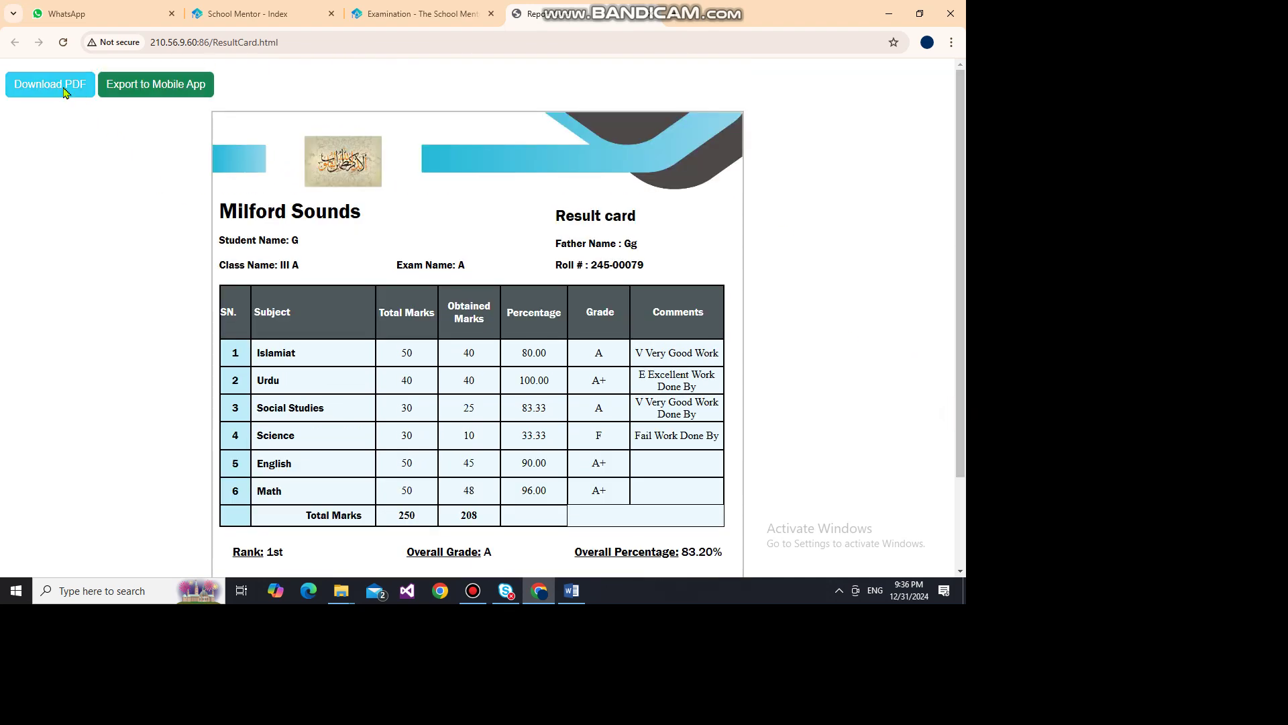
# - Download the result card as a PDF, keep the blocked file, and open it for review
pyautogui.click(60, 96)
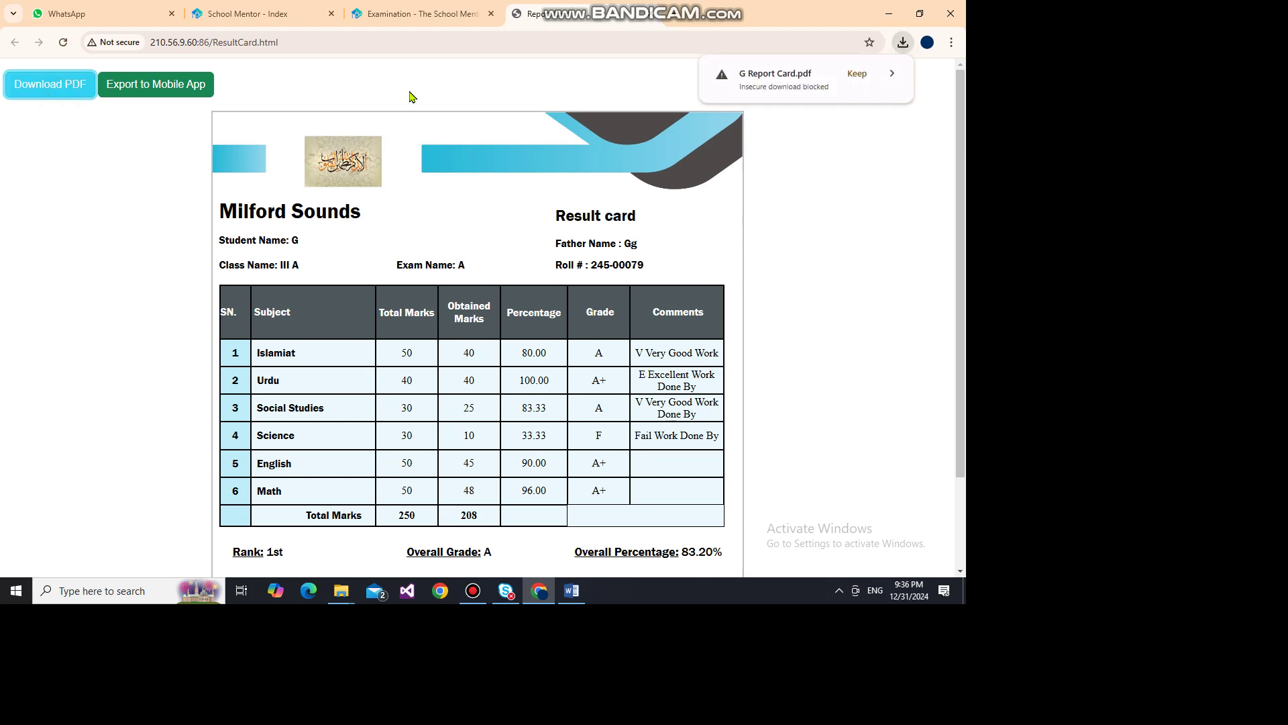
pyautogui.click(857, 74)
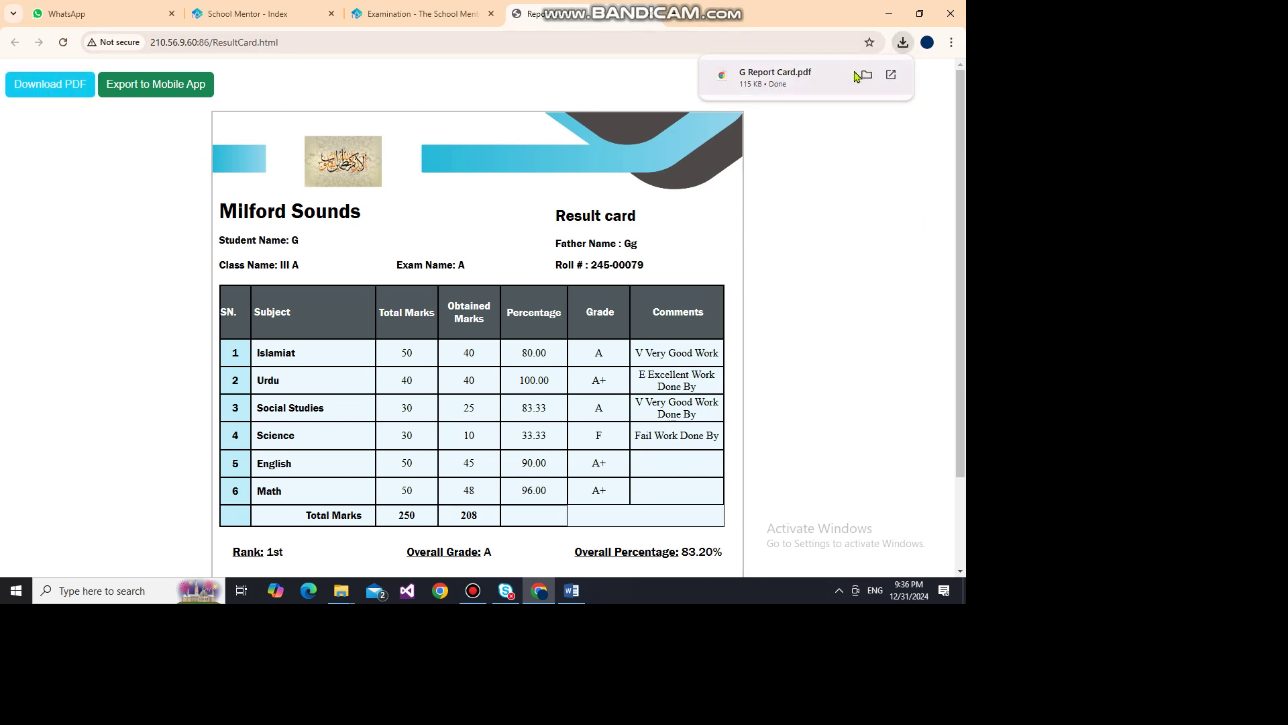
pyautogui.click(806, 77)
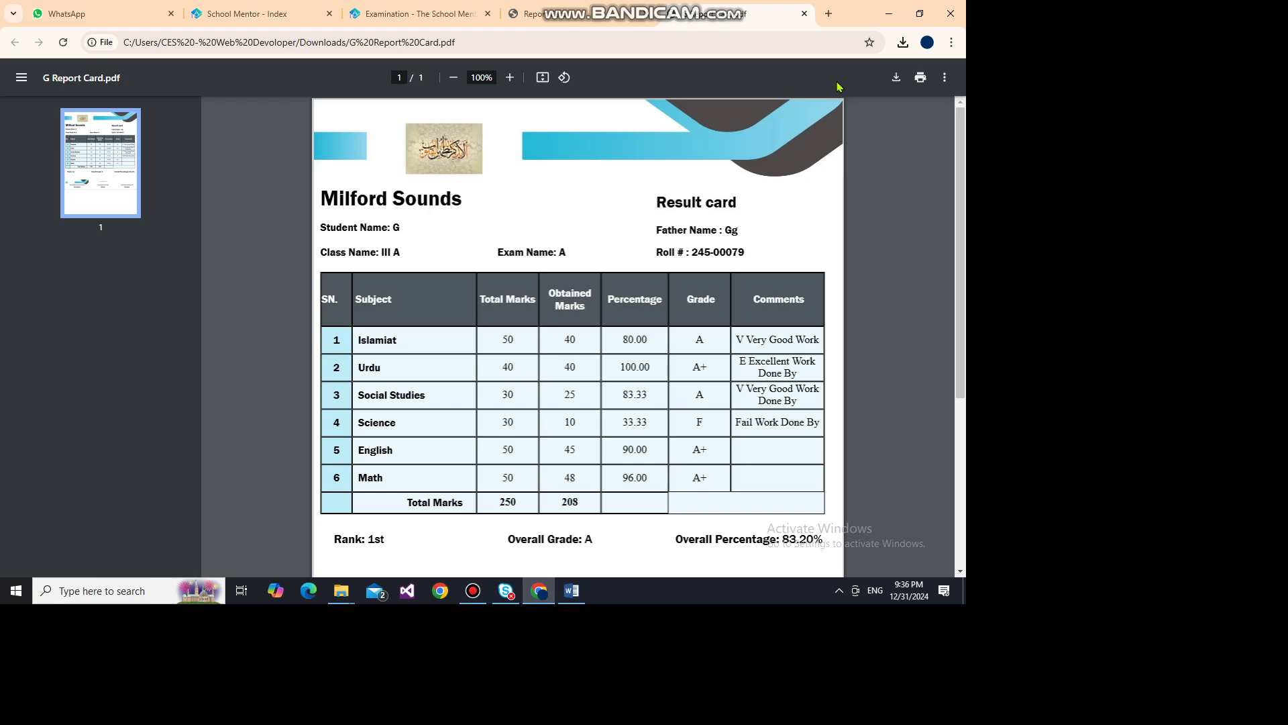
pyautogui.moveTo(962, 185); pyautogui.dragTo(966, 374)
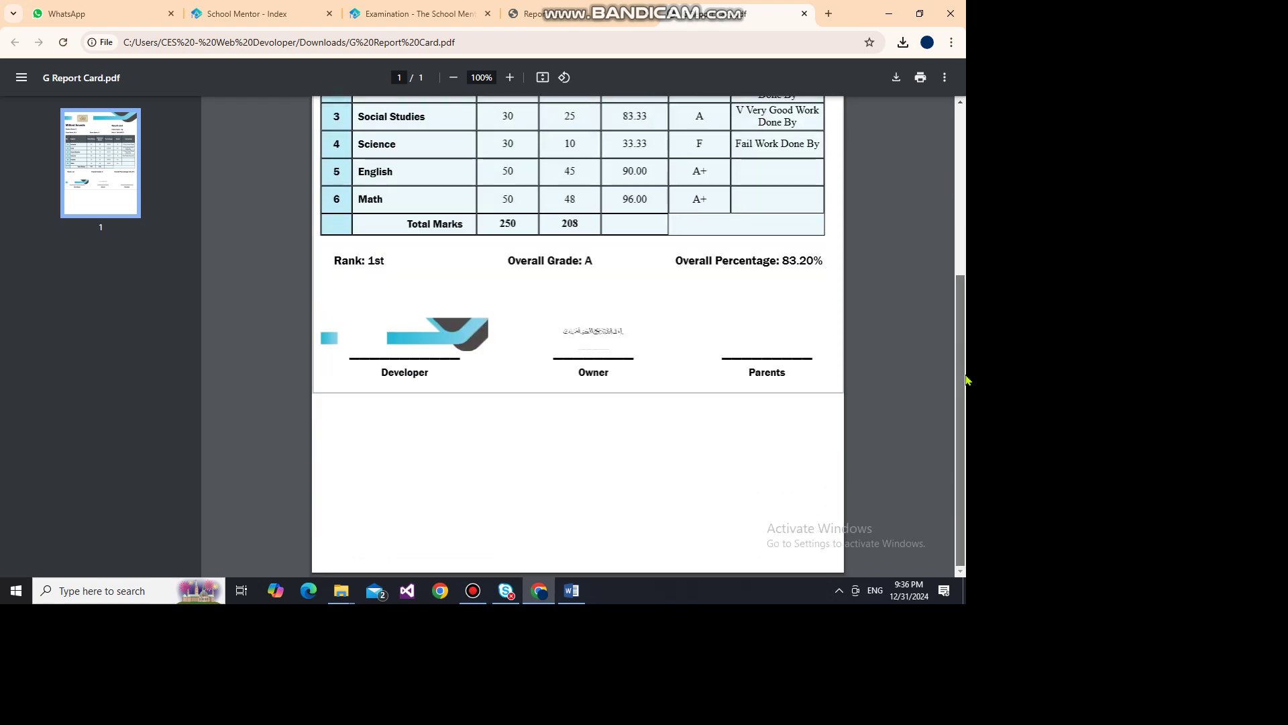
pyautogui.scroll(5, 966, 345)
# - Return to the online result card and export it to the mobile app
pyautogui.click(530, 13)
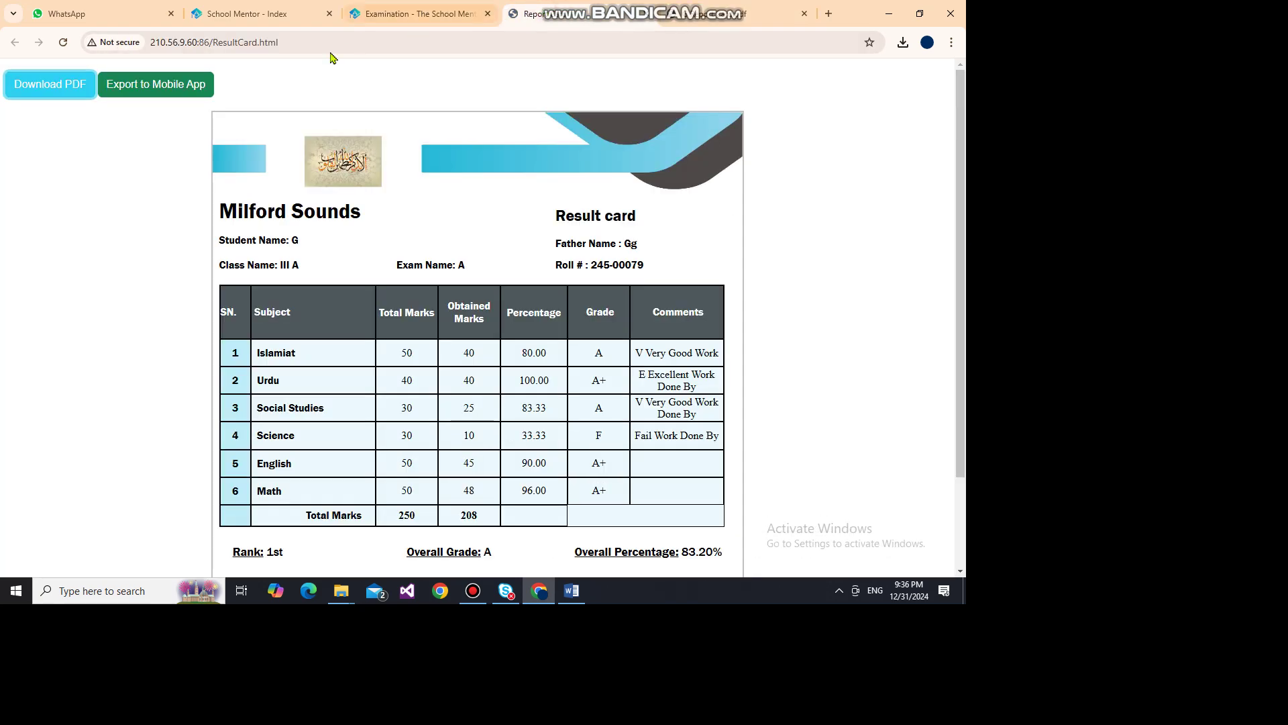
pyautogui.click(172, 89)
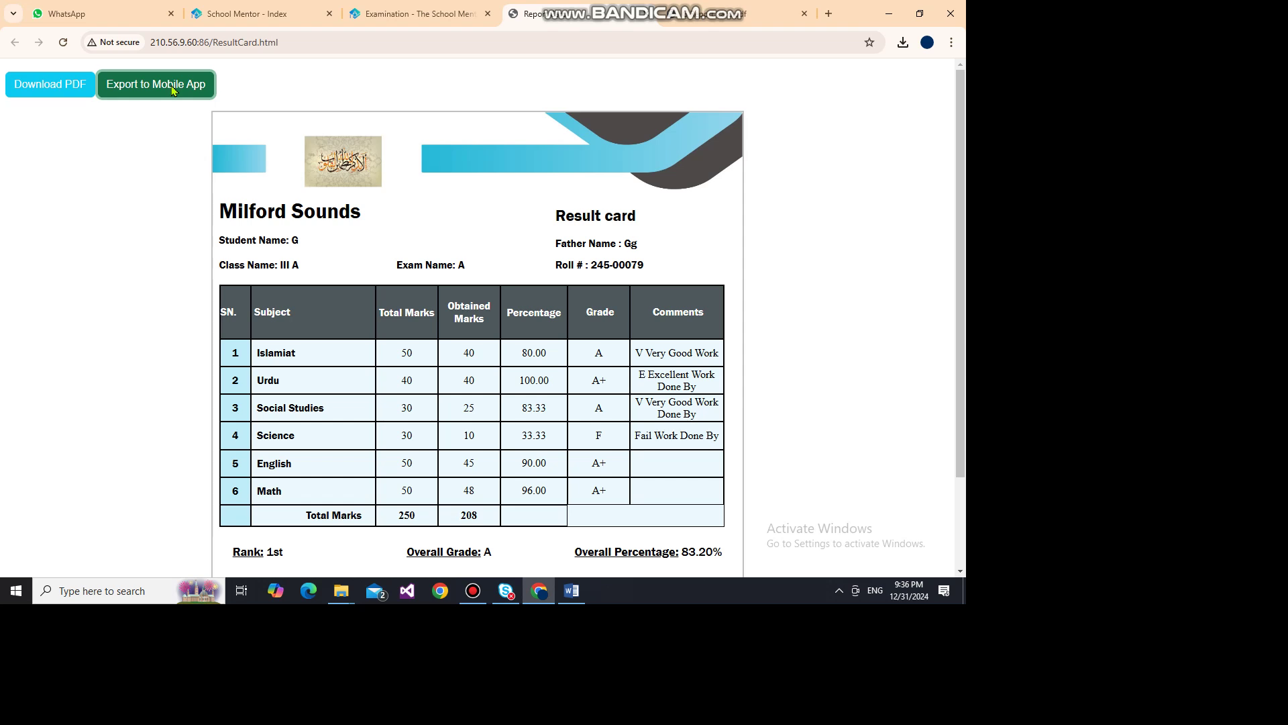
# - Return to the Examination results, collapse Class III's details, and expand Class IV's student list
pyautogui.click(416, 13)
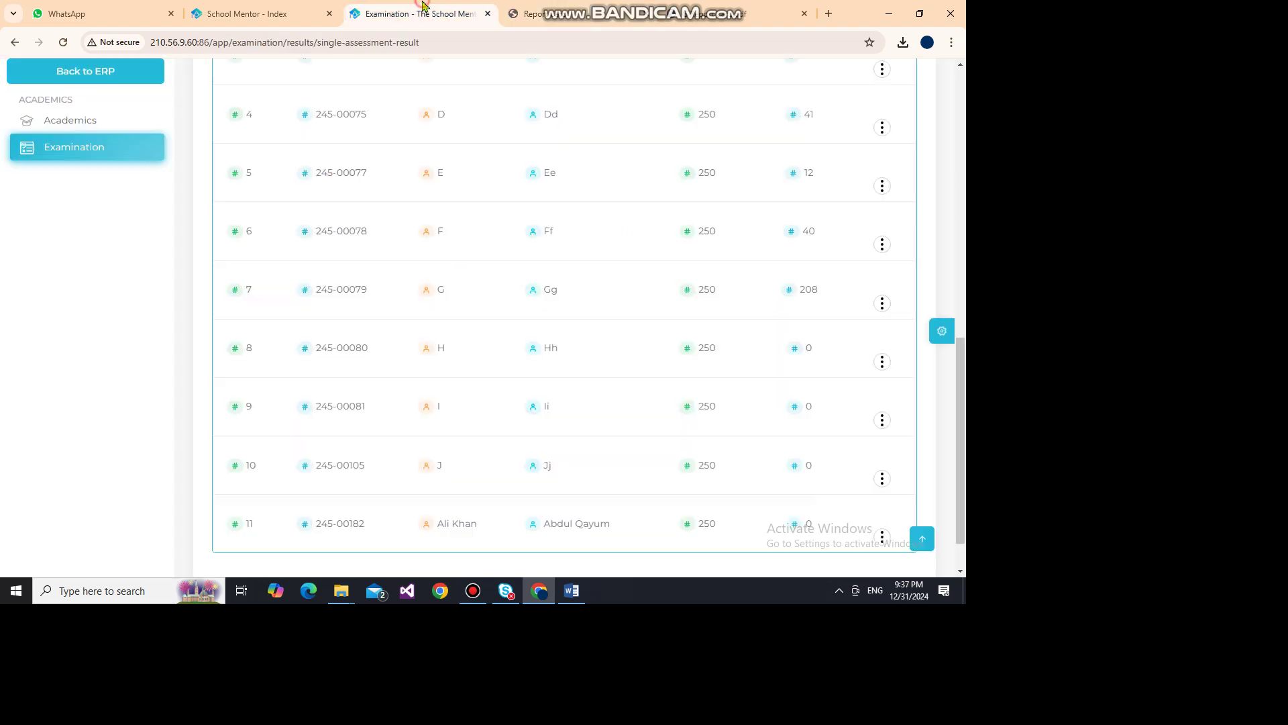
pyautogui.moveTo(962, 373); pyautogui.dragTo(957, 199)
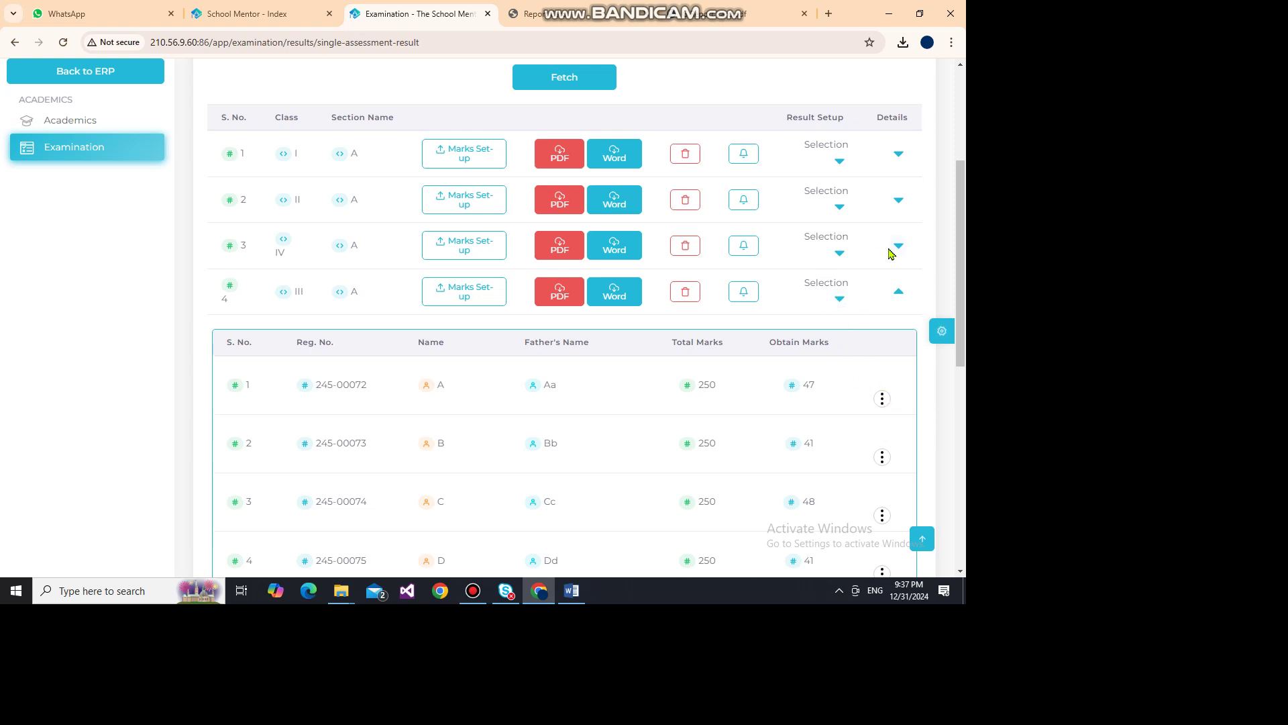
pyautogui.click(899, 293)
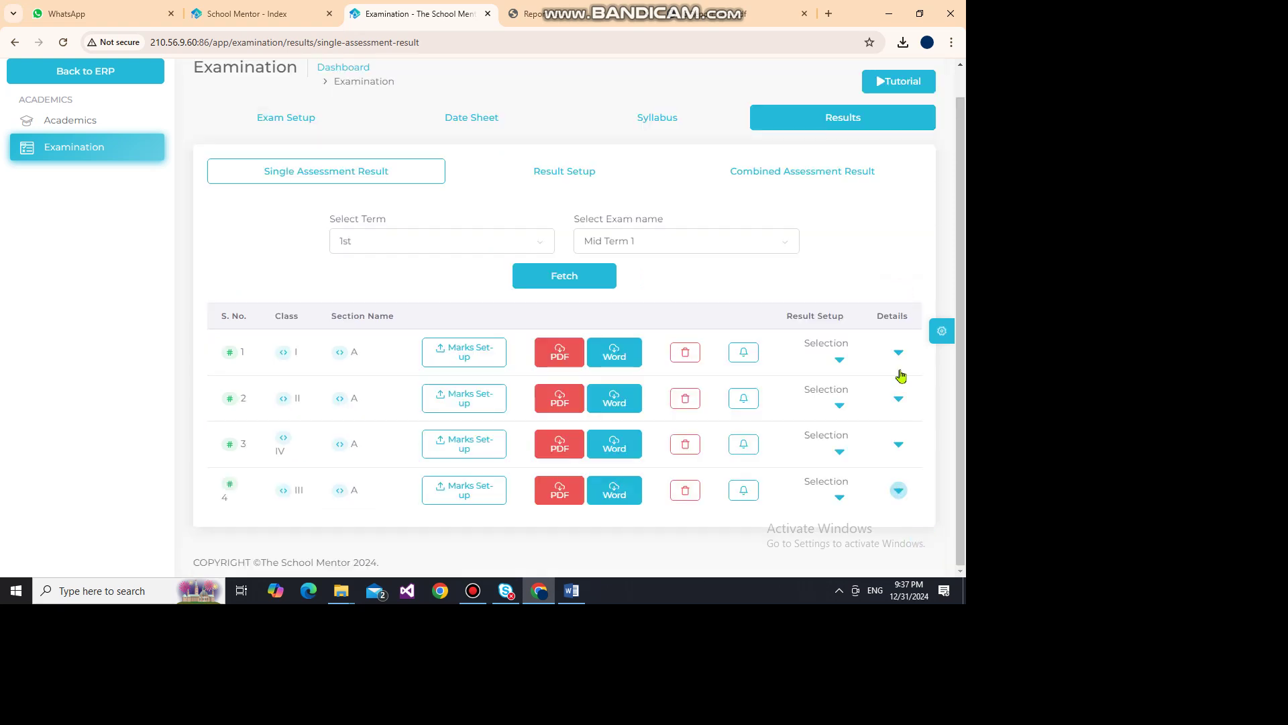
pyautogui.click(899, 444)
pyautogui.scroll(-3, 964, 269)
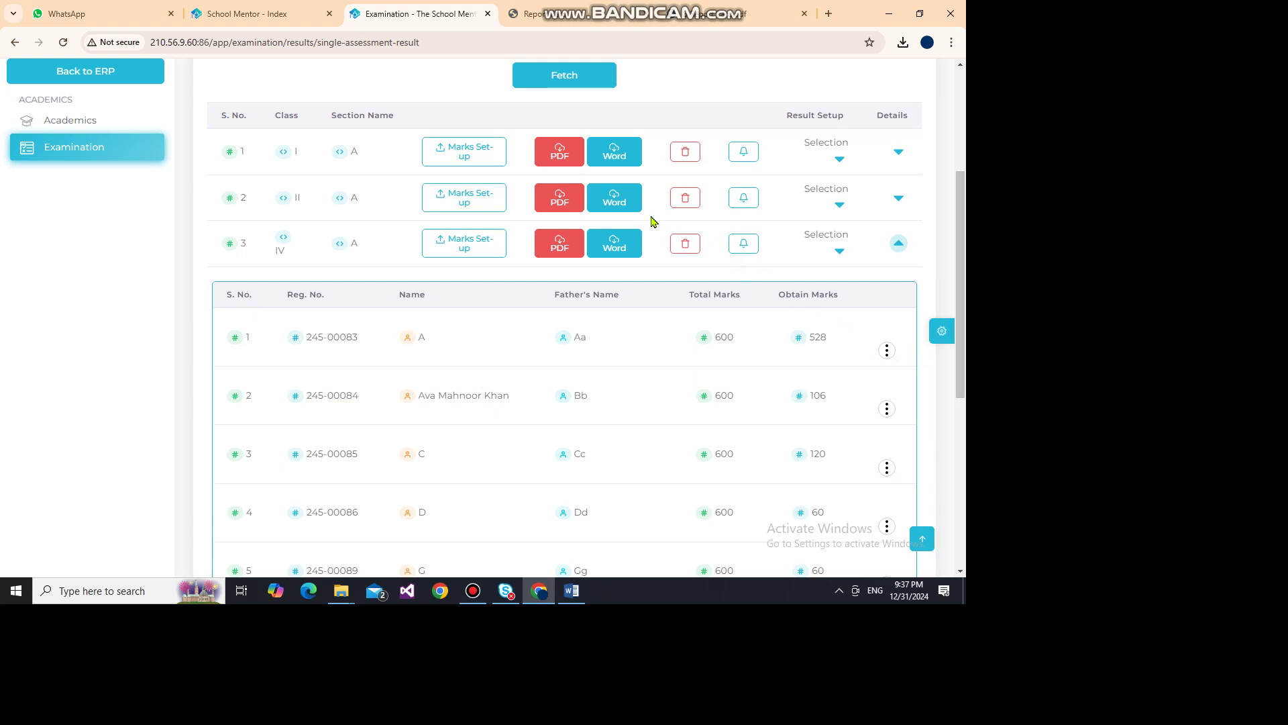
# - In Class II's result setup, exclude the Developer signature and include final remarks, overall grade, overall percentage, and section rank
pyautogui.click(839, 204)
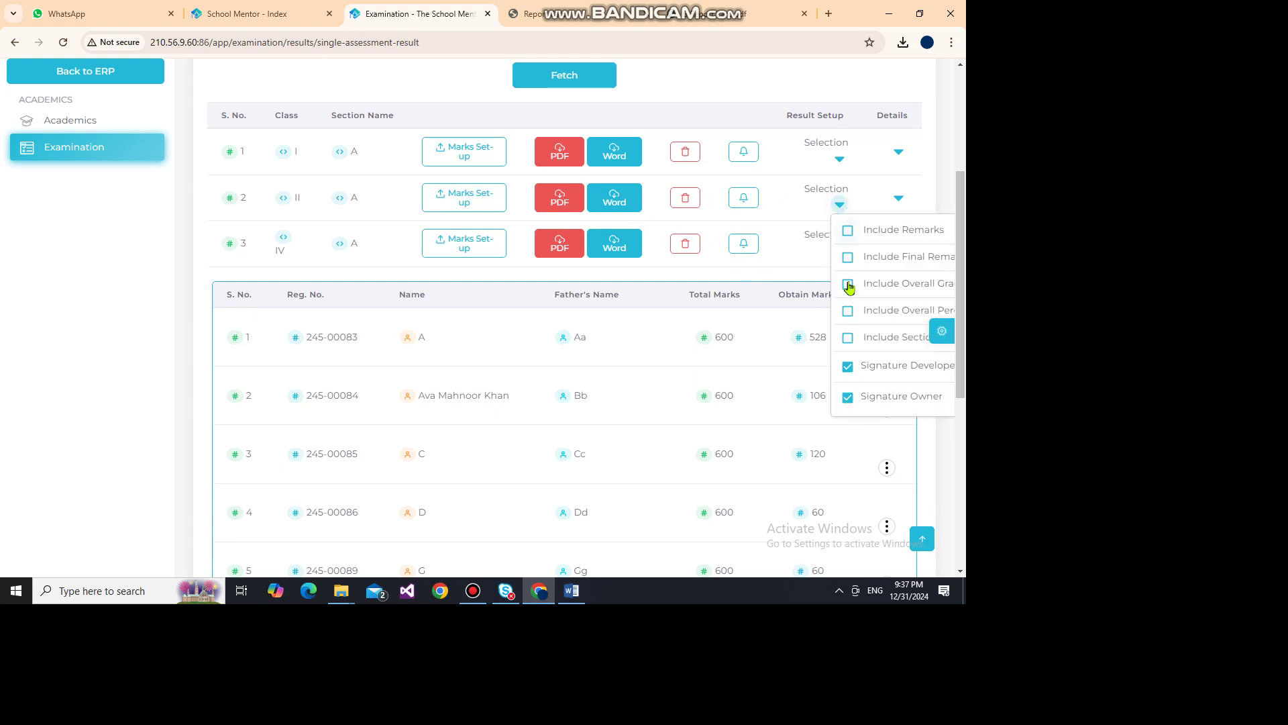
pyautogui.click(848, 368)
pyautogui.click(848, 259)
pyautogui.click(848, 285)
pyautogui.click(849, 312)
pyautogui.click(848, 337)
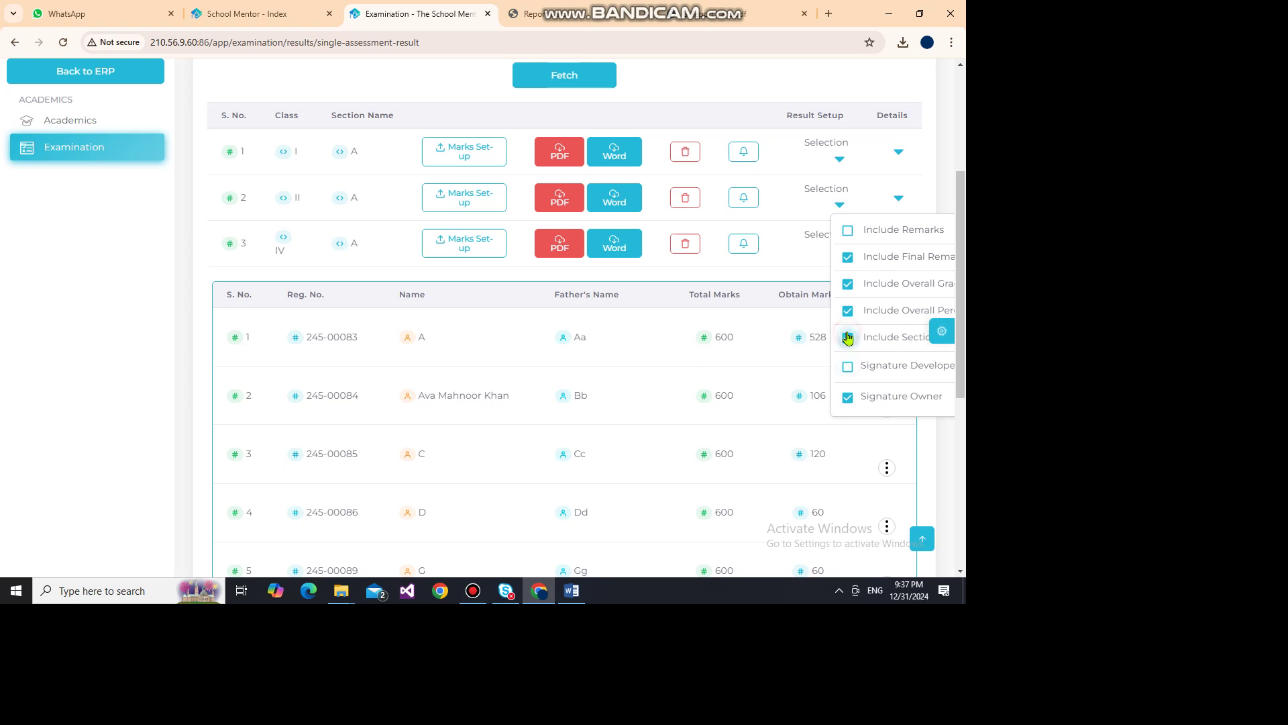